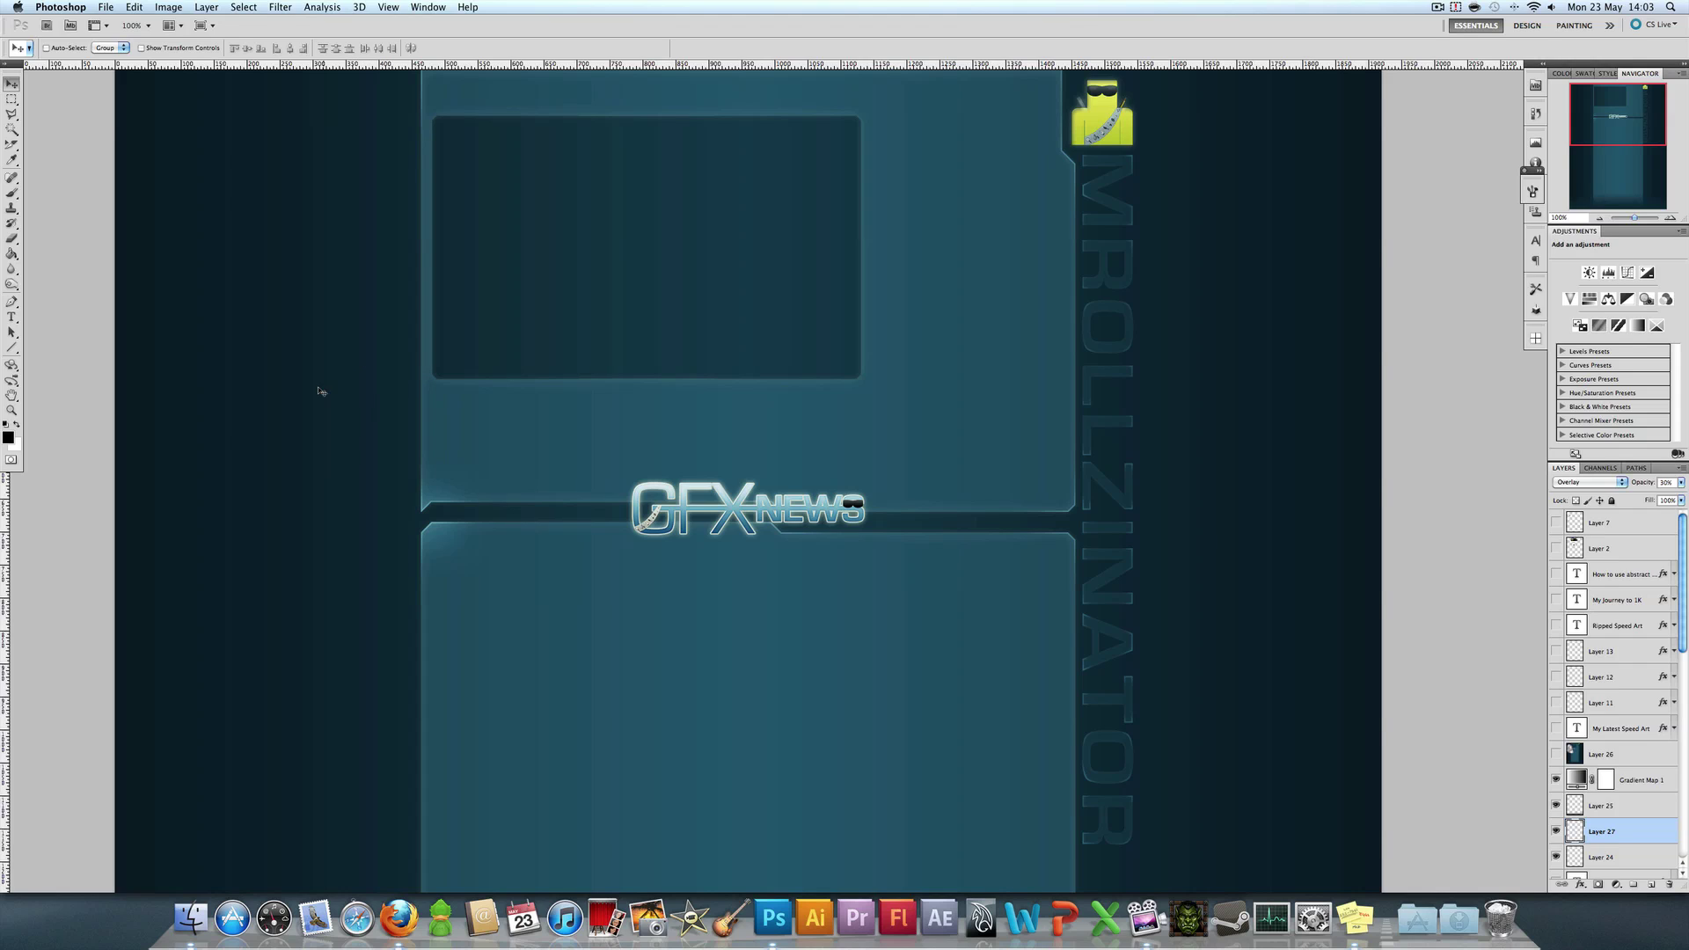
Zoom to 300% on the glowing panel notch beside the GFX logo, then switch to the template.
click(13, 411)
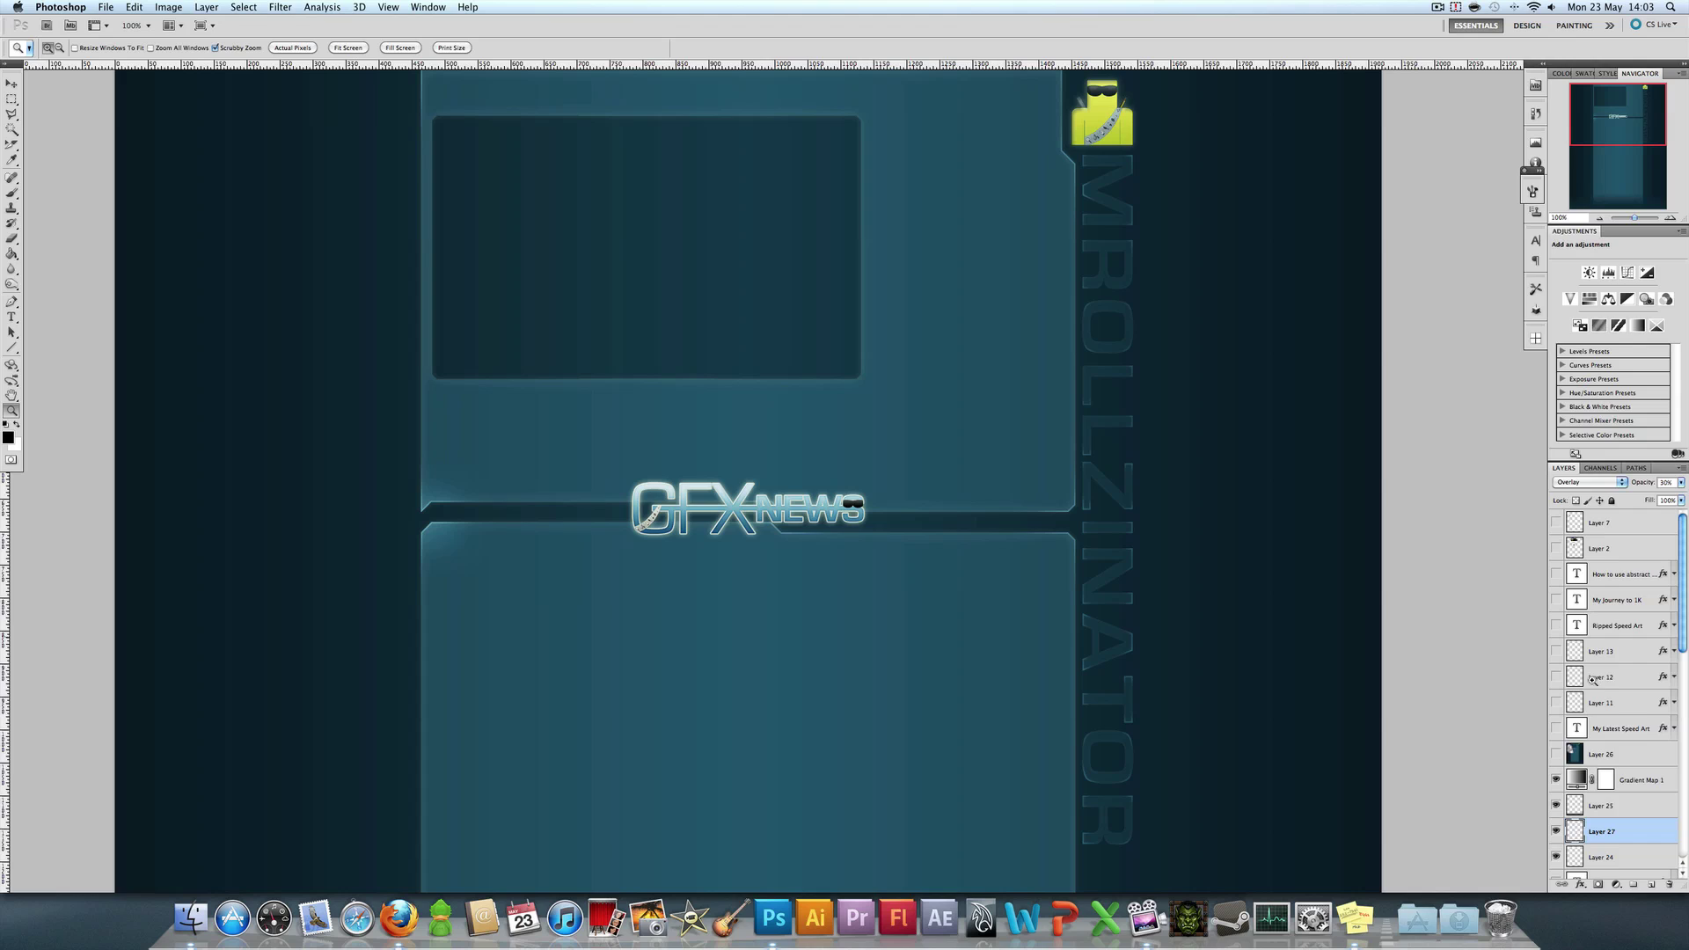
drag(1682, 616, 1678, 739)
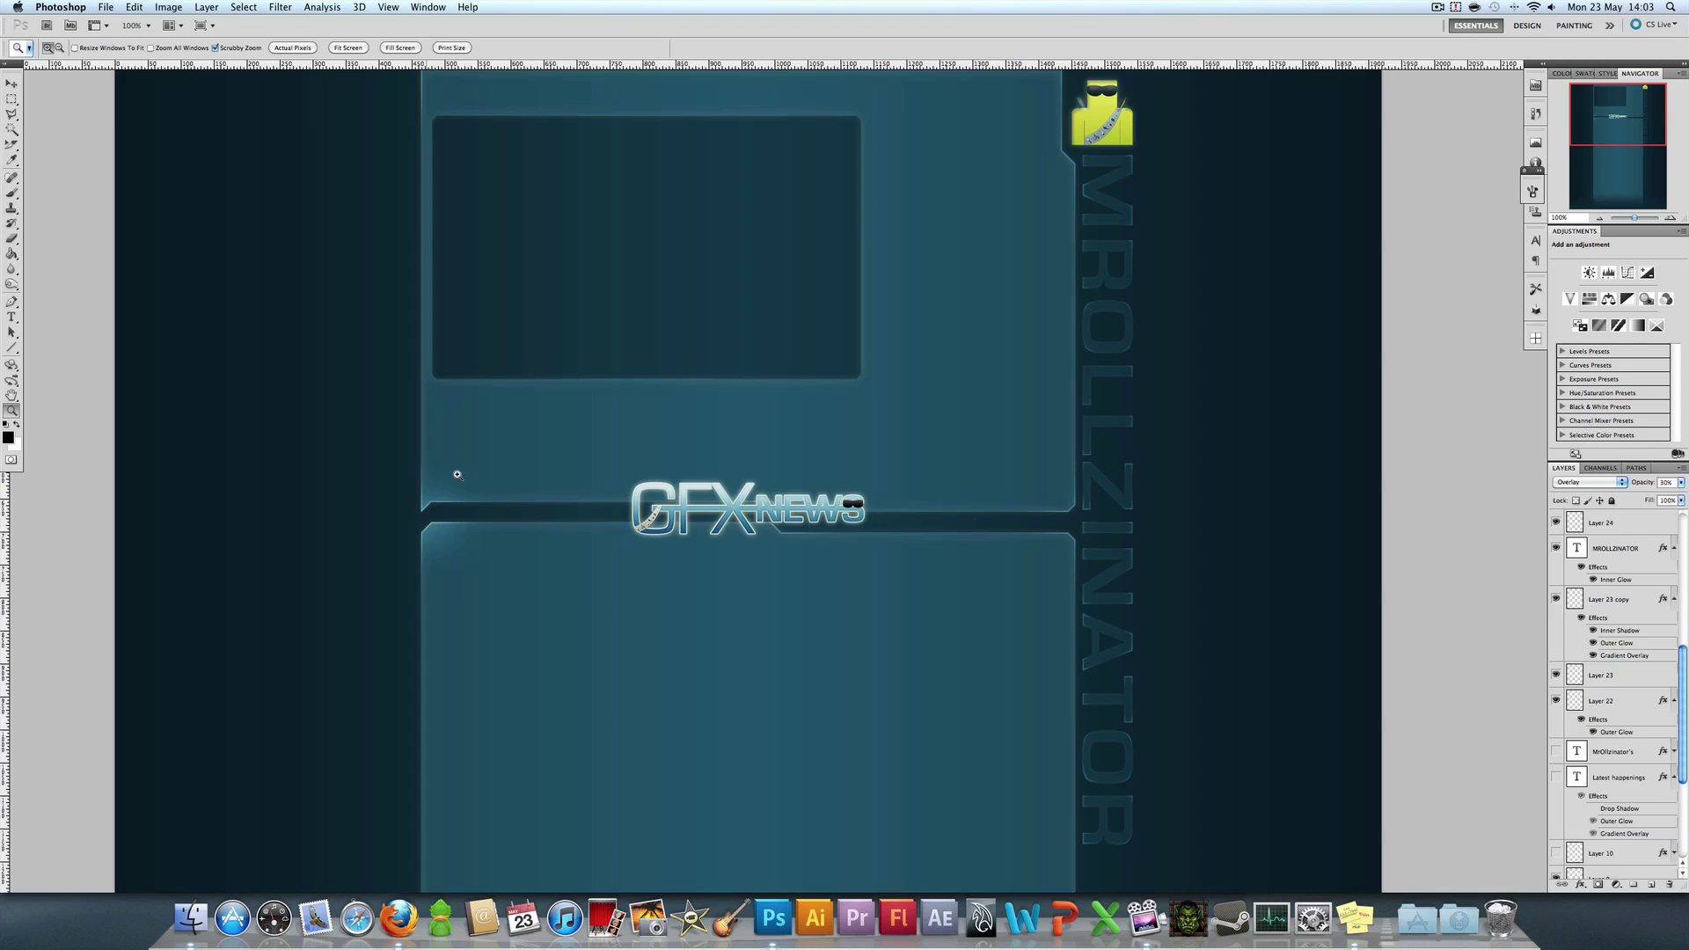
click(444, 519)
click(439, 505)
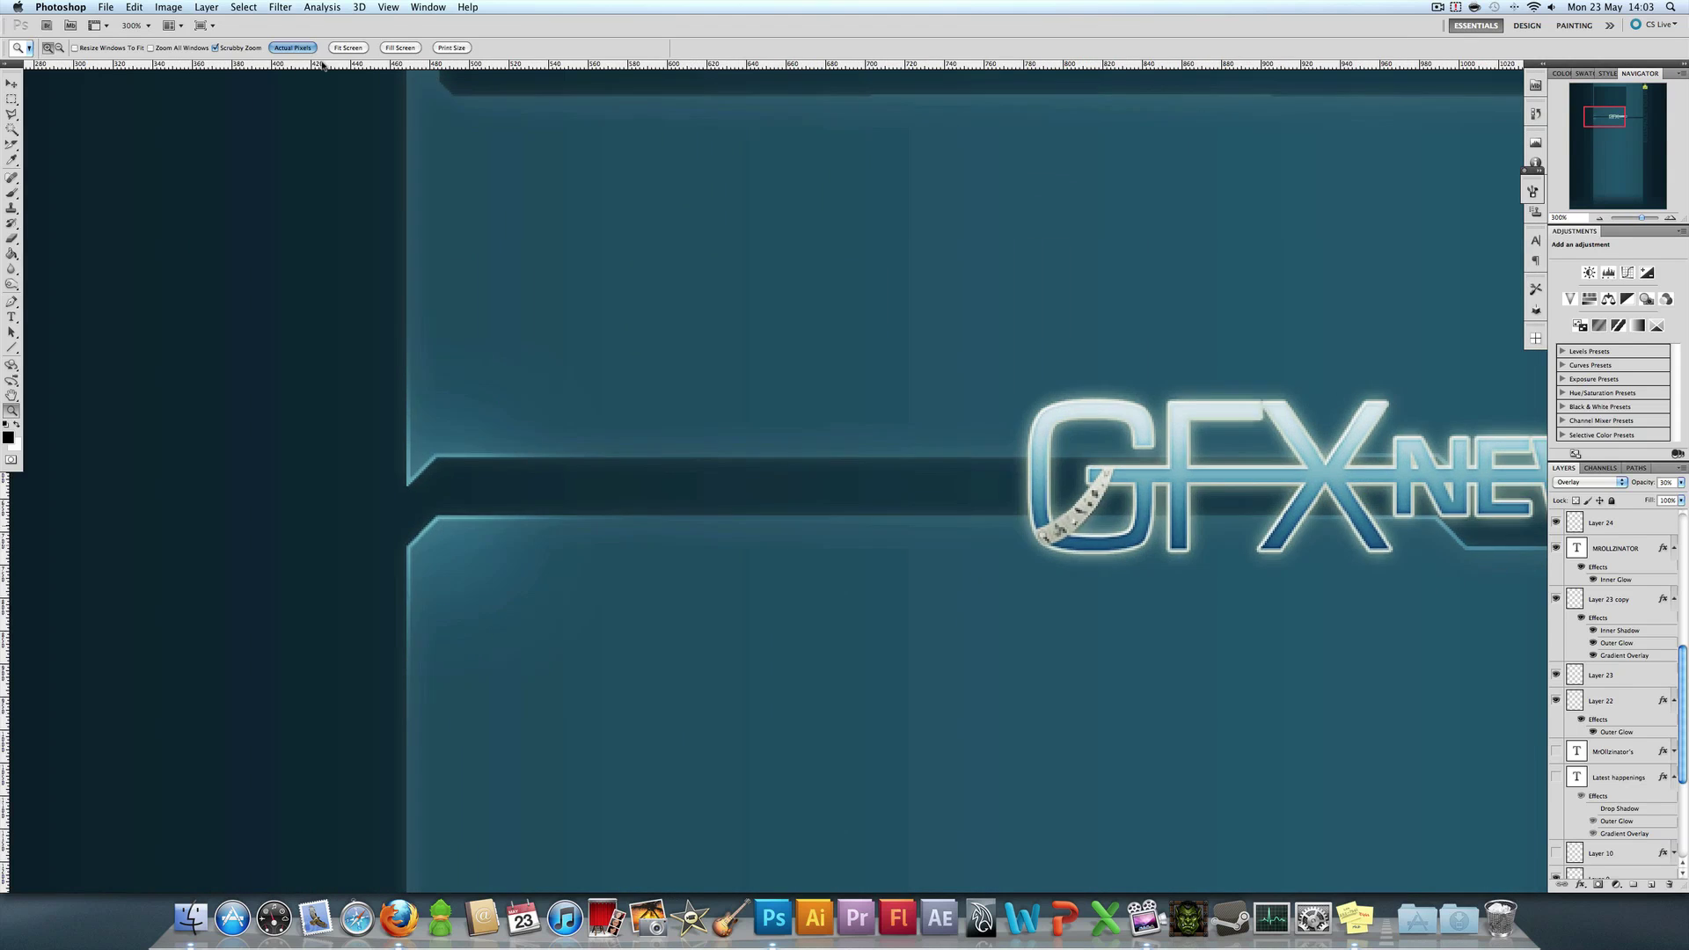
drag(1320, 407, 1415, 444)
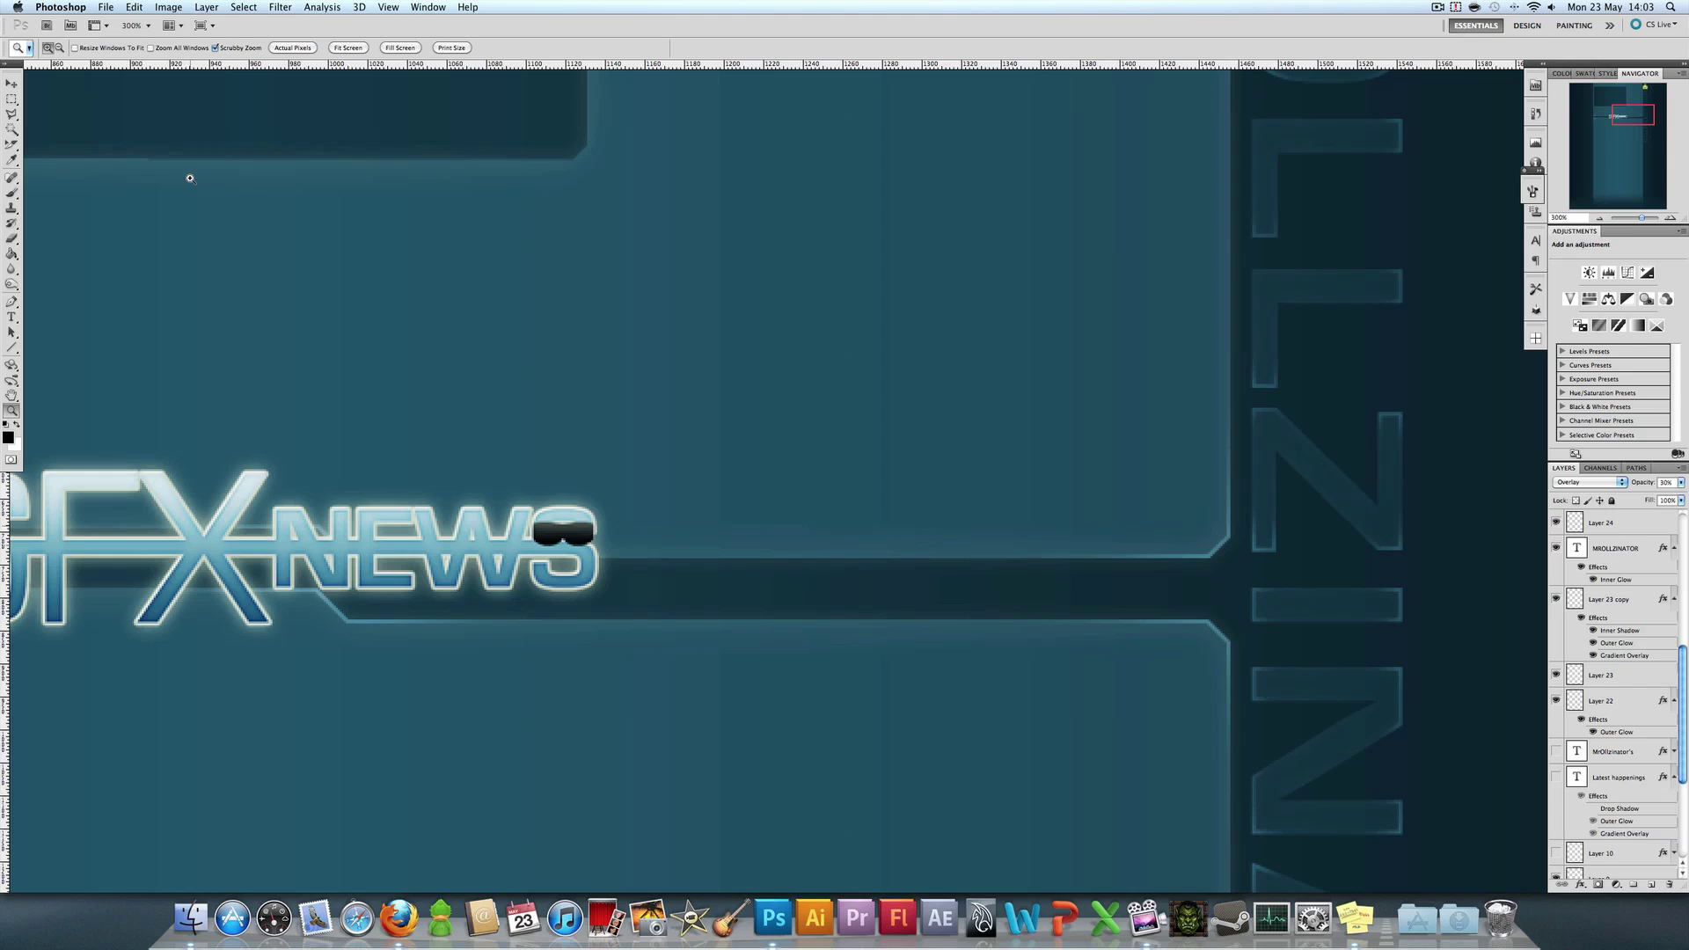
key(ctrl+Tab)
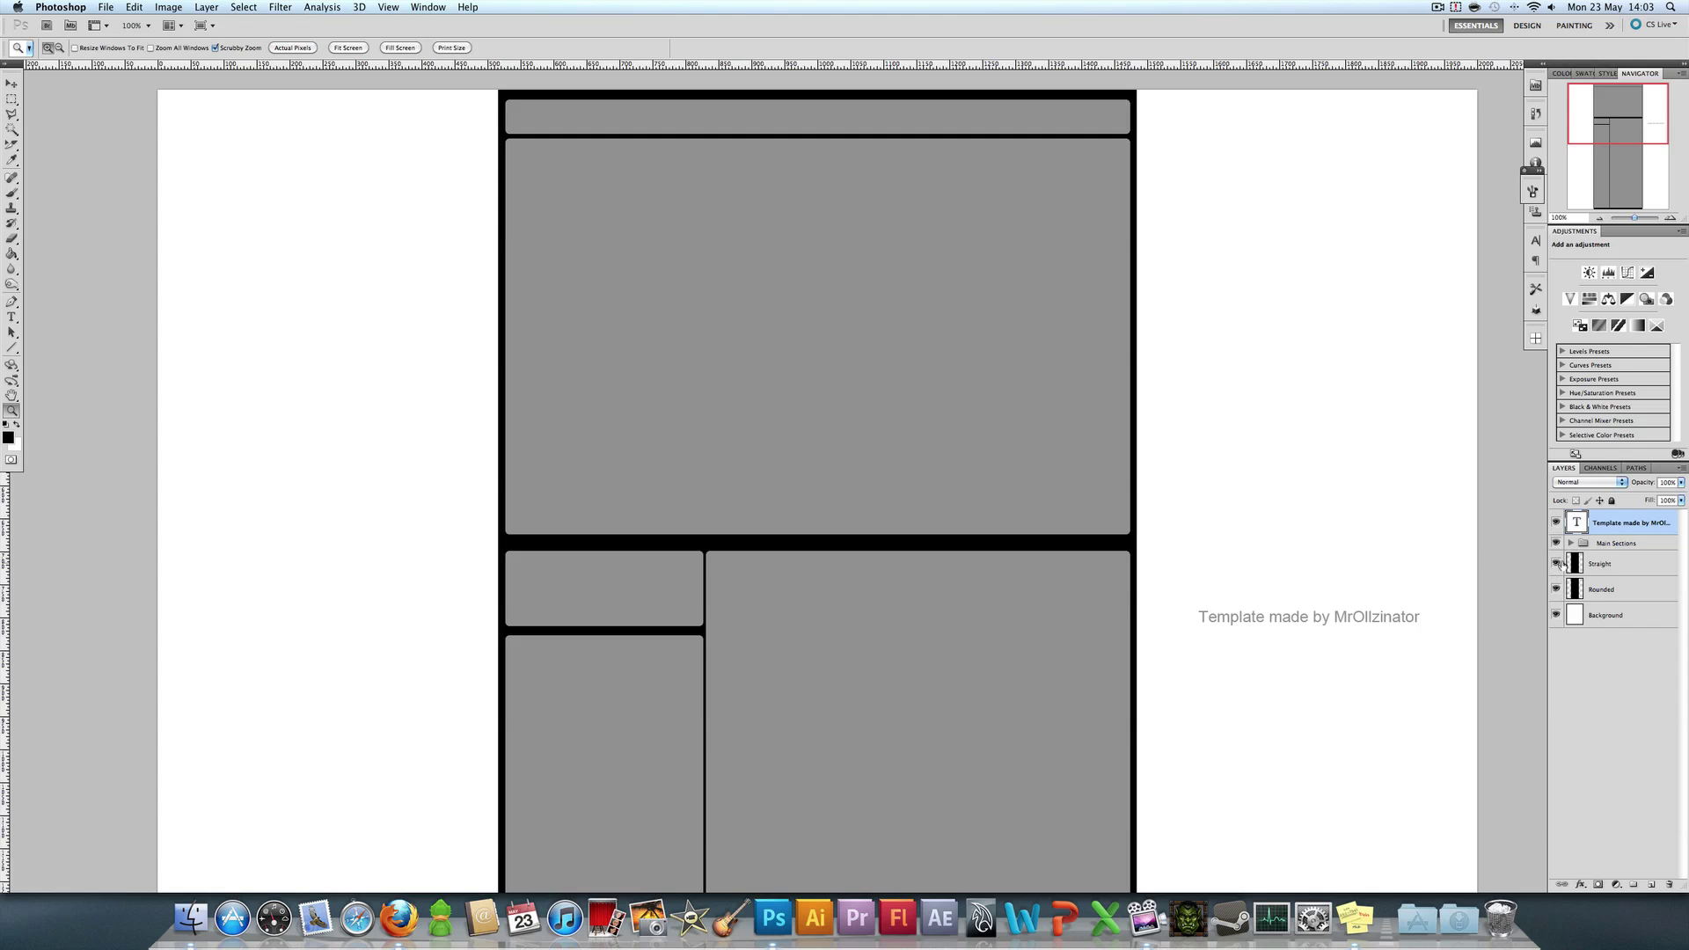
Compare the Main Sections, Straight and Rounded layers, leave Rounded hidden, and select the credit text layer.
click(1556, 543)
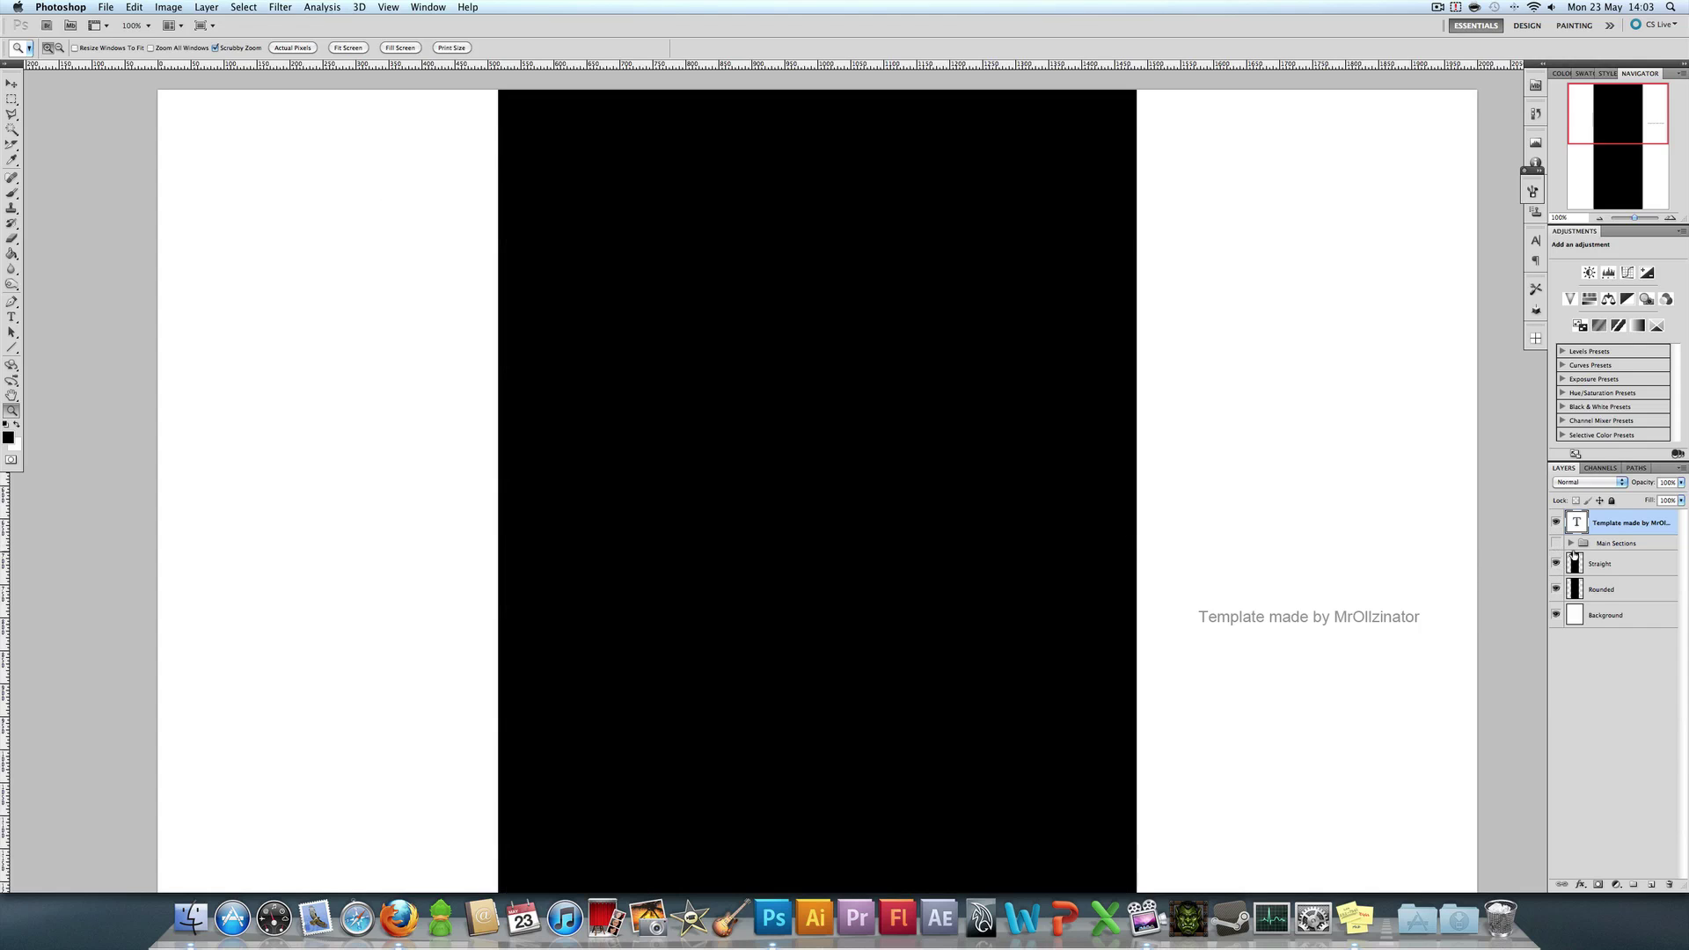
click(1556, 543)
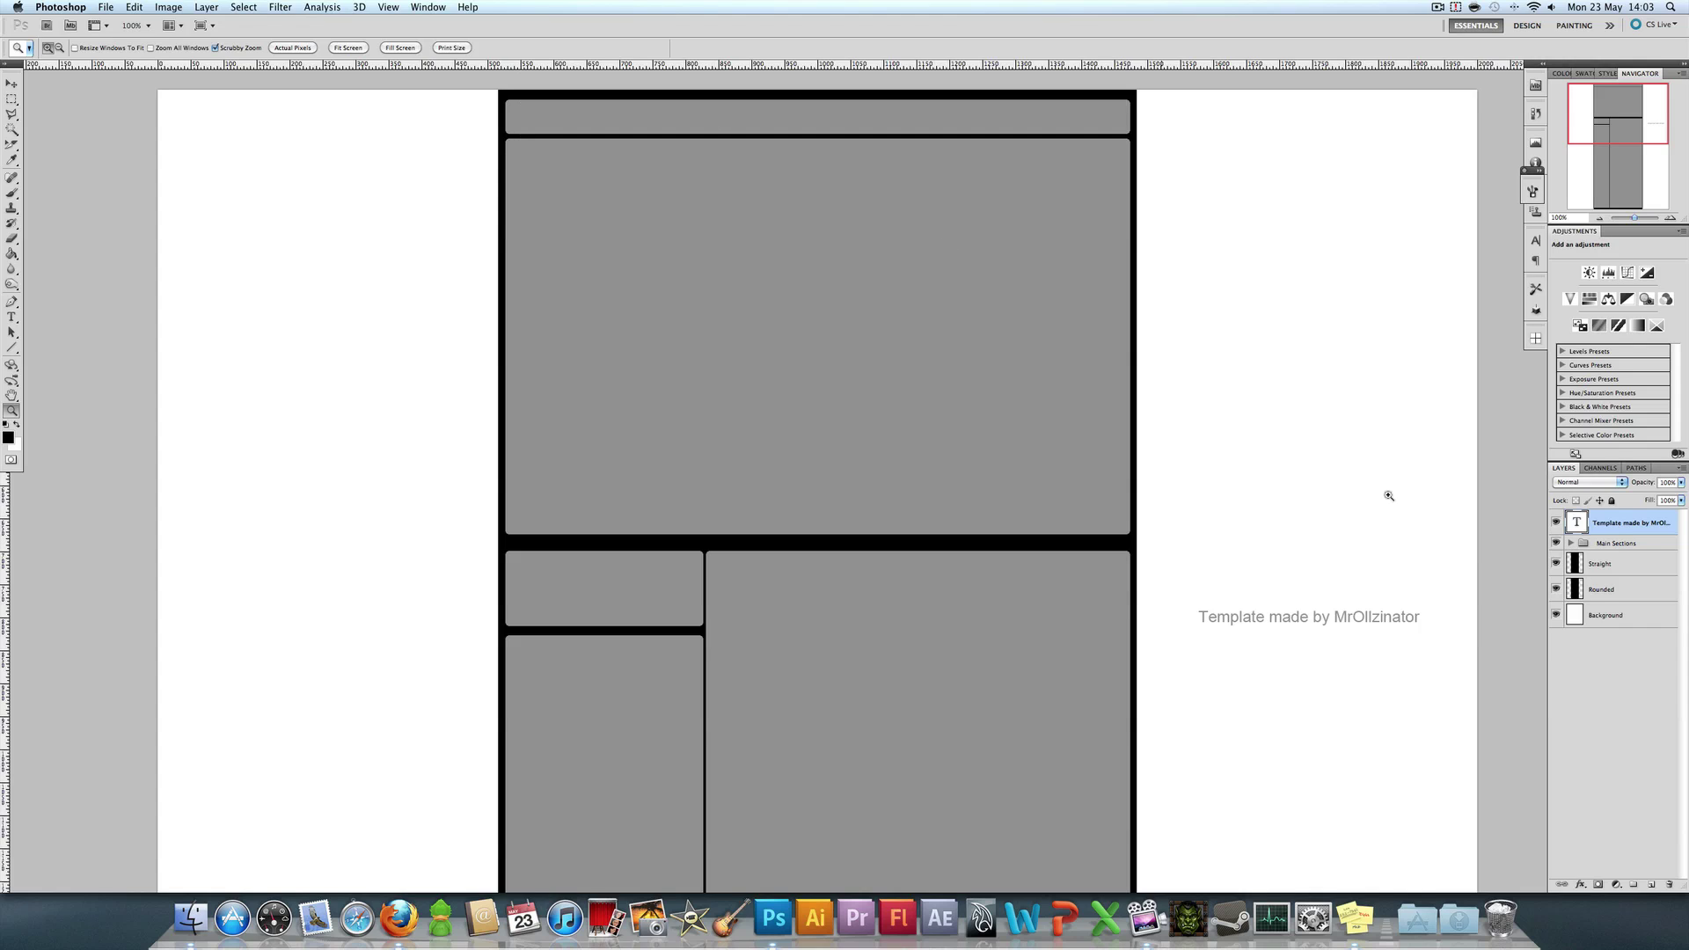
click(1556, 543)
click(1556, 564)
click(1556, 589)
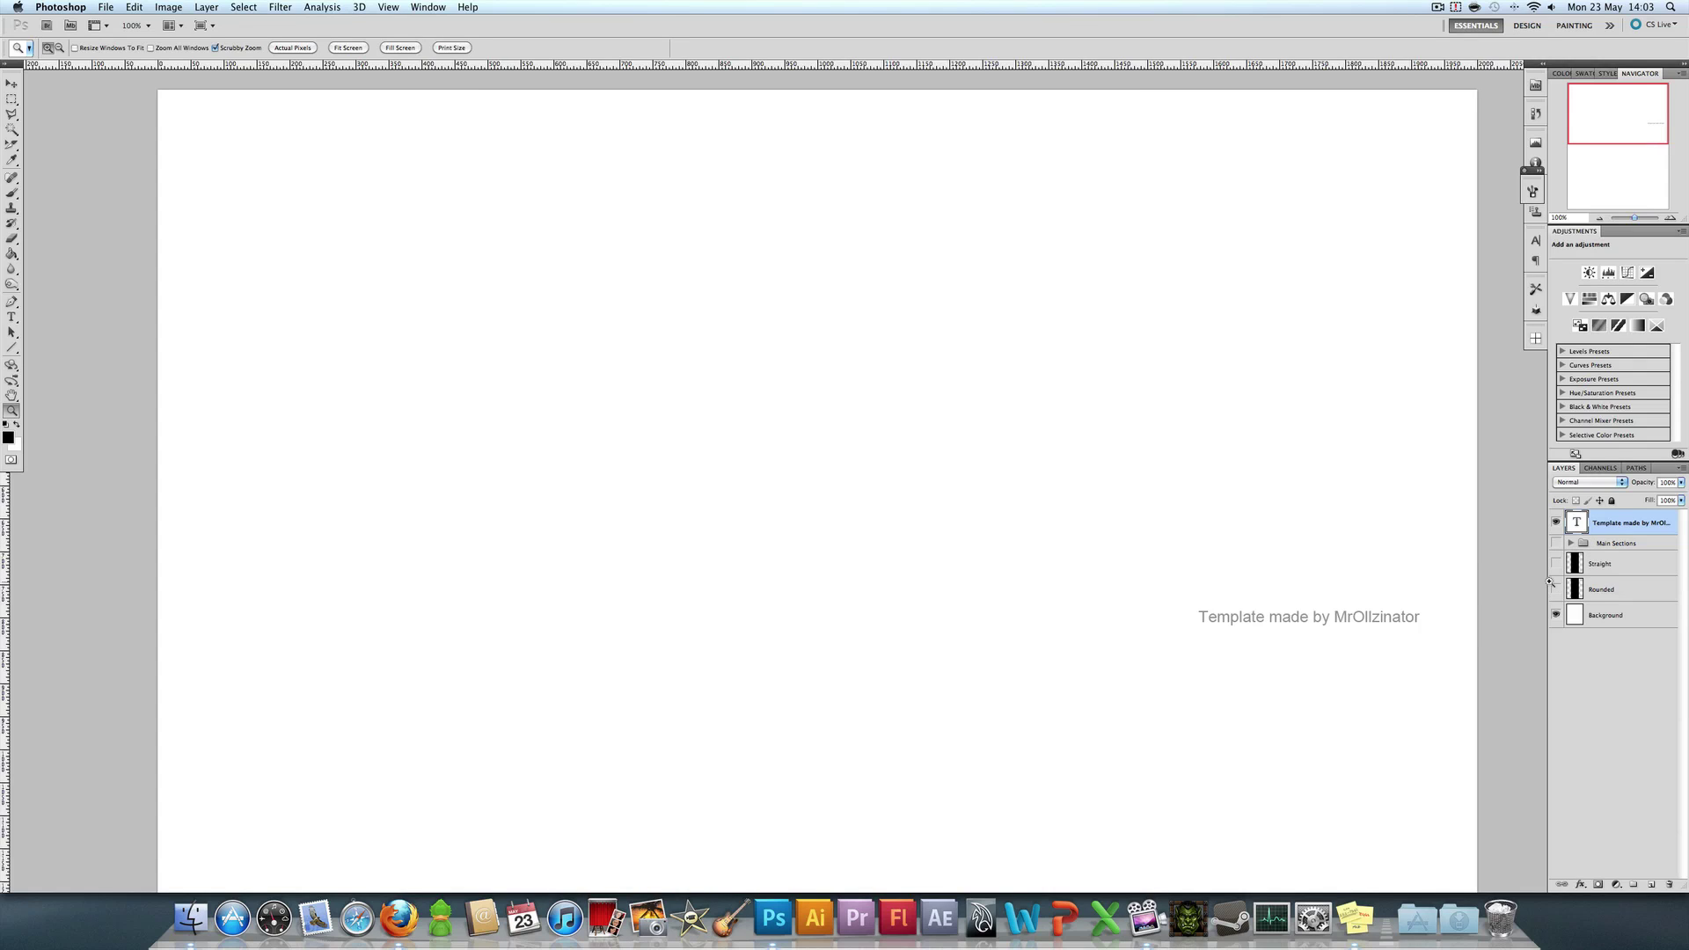
click(1556, 588)
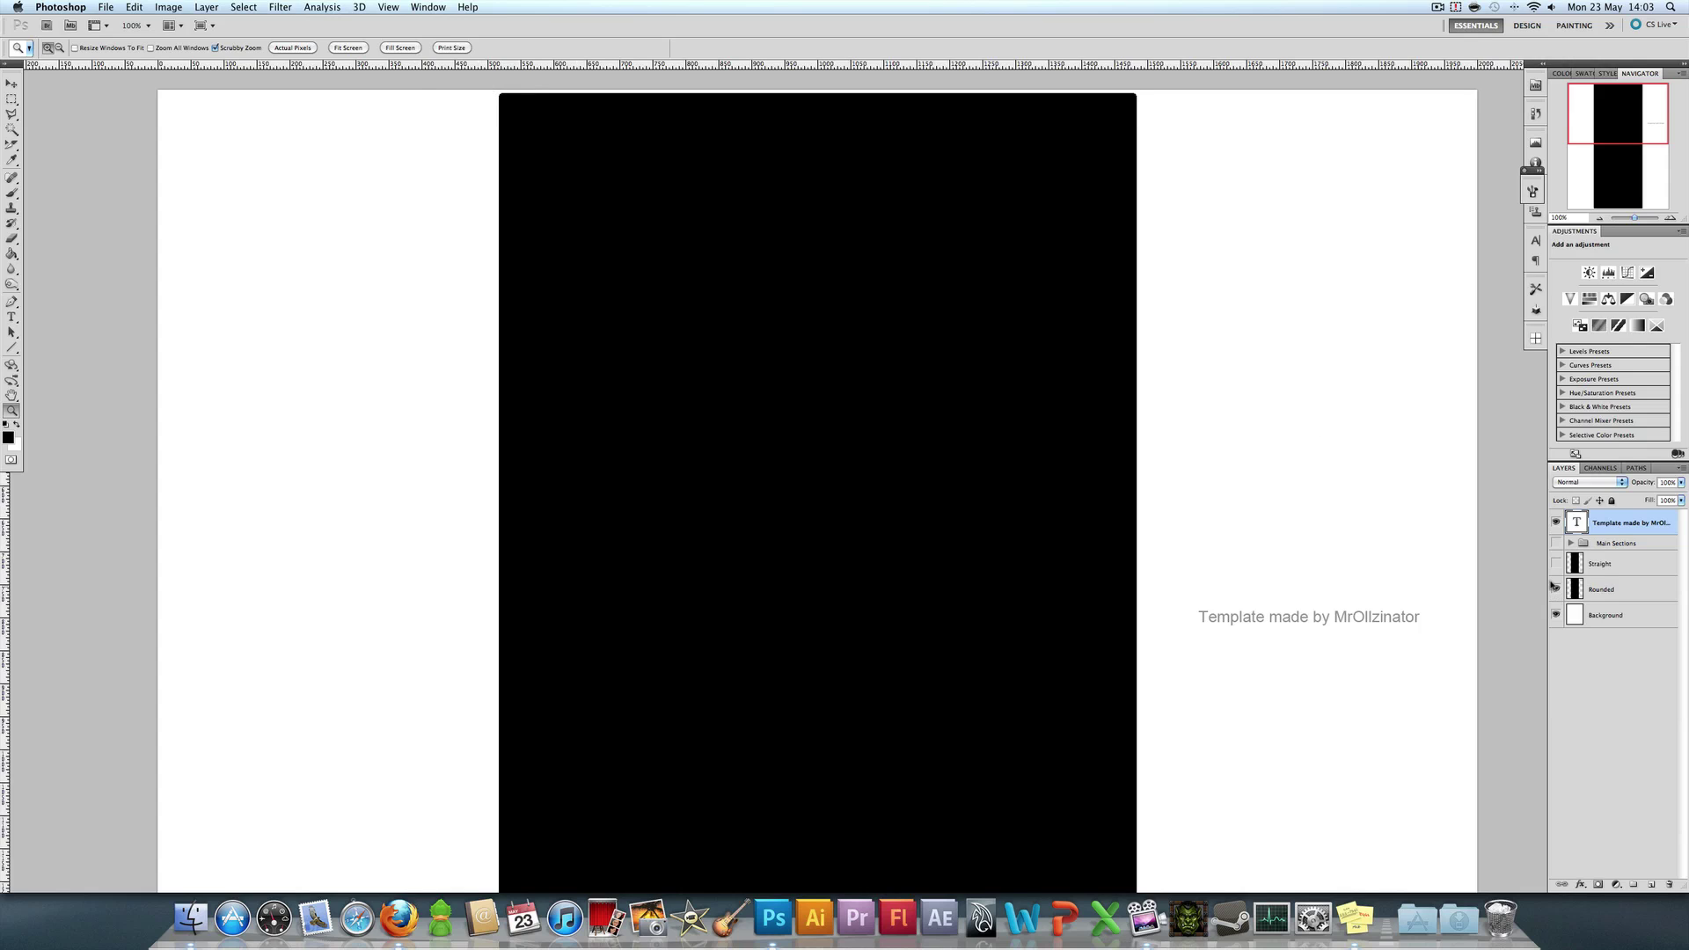
click(1556, 564)
click(1556, 589)
click(1557, 544)
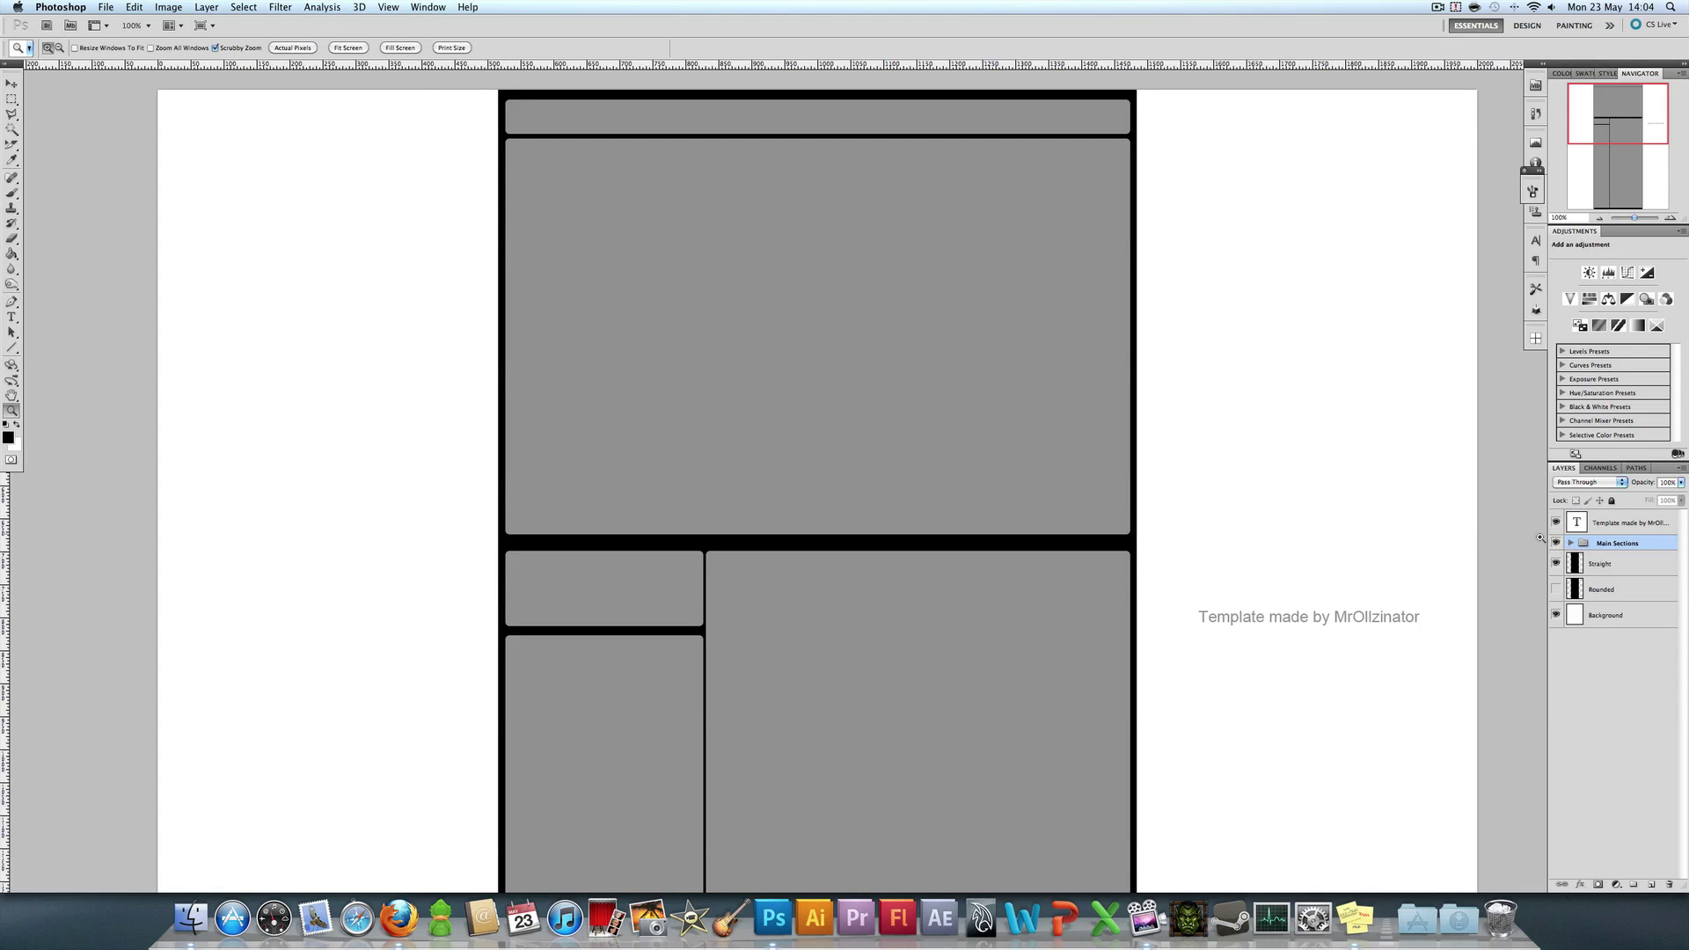
click(1605, 528)
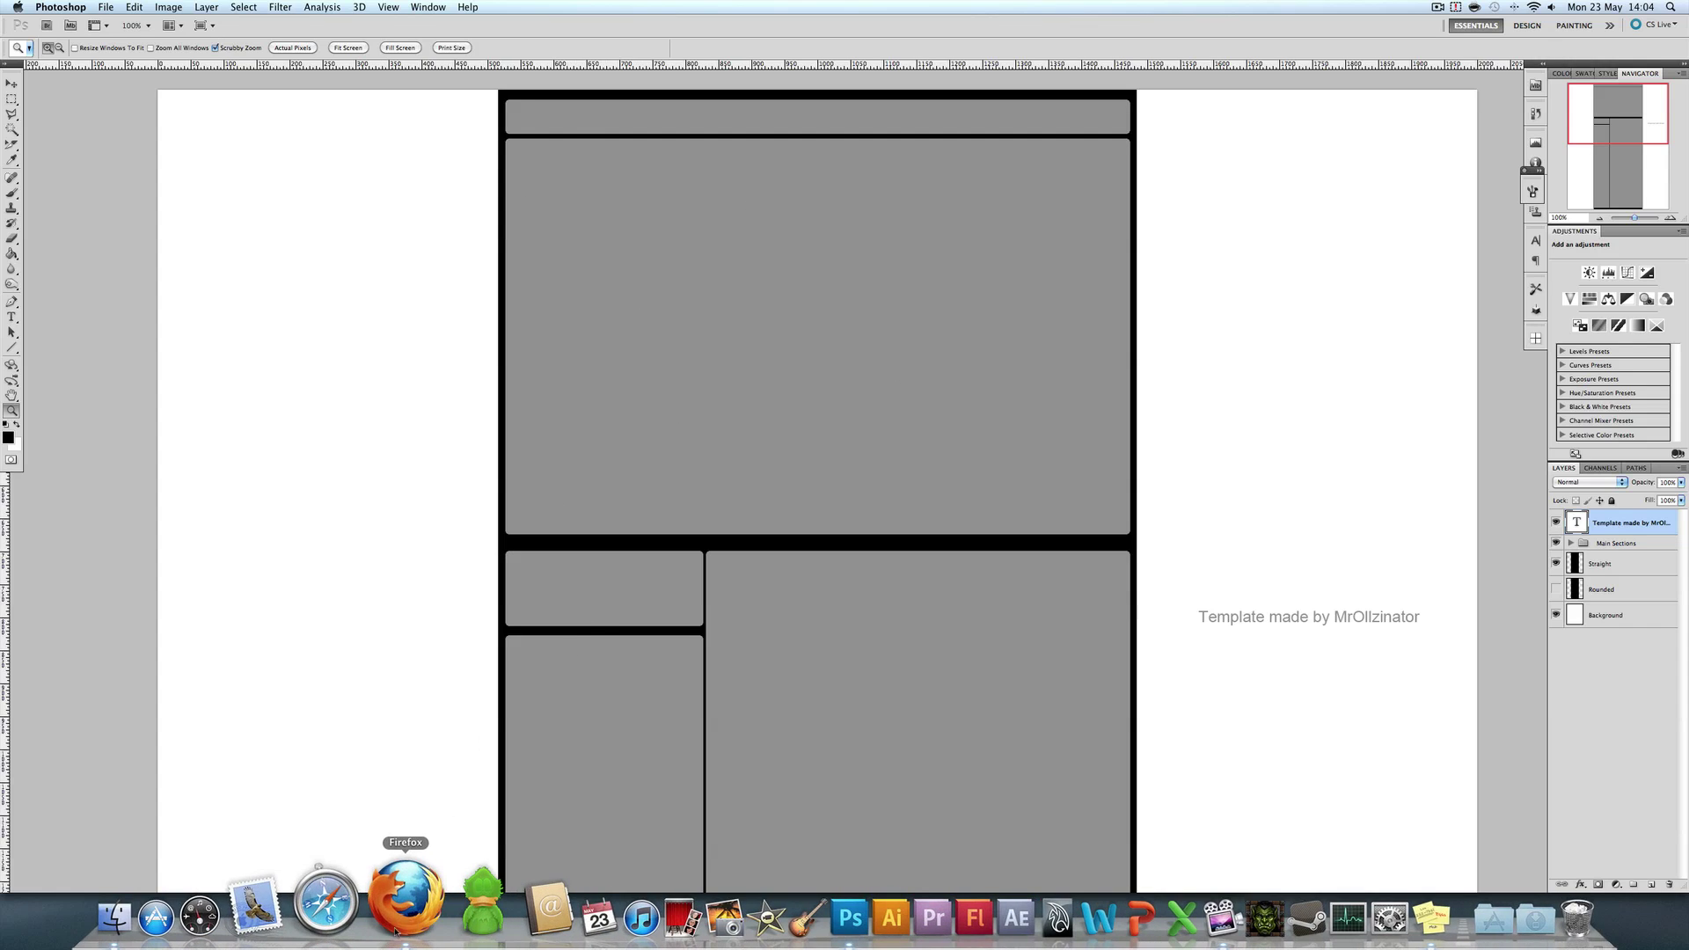
Bring up the YouTube channel page in Firefox and scroll to the Themes and Colors editor and back.
click(398, 918)
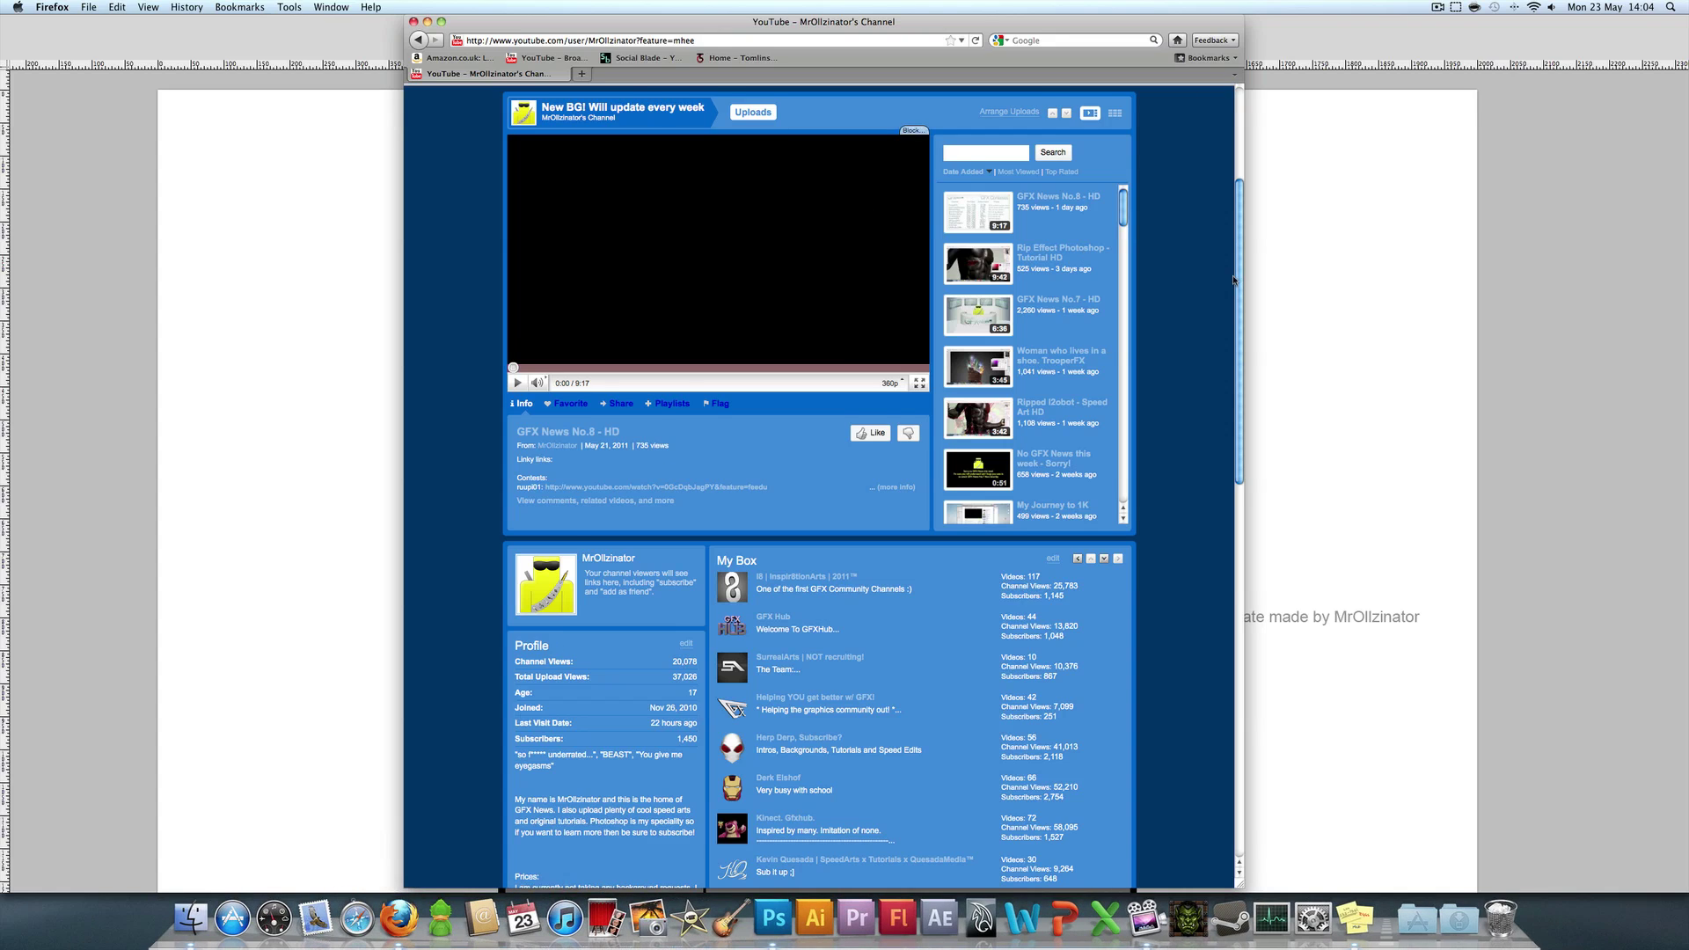
drag(1238, 282, 1242, 149)
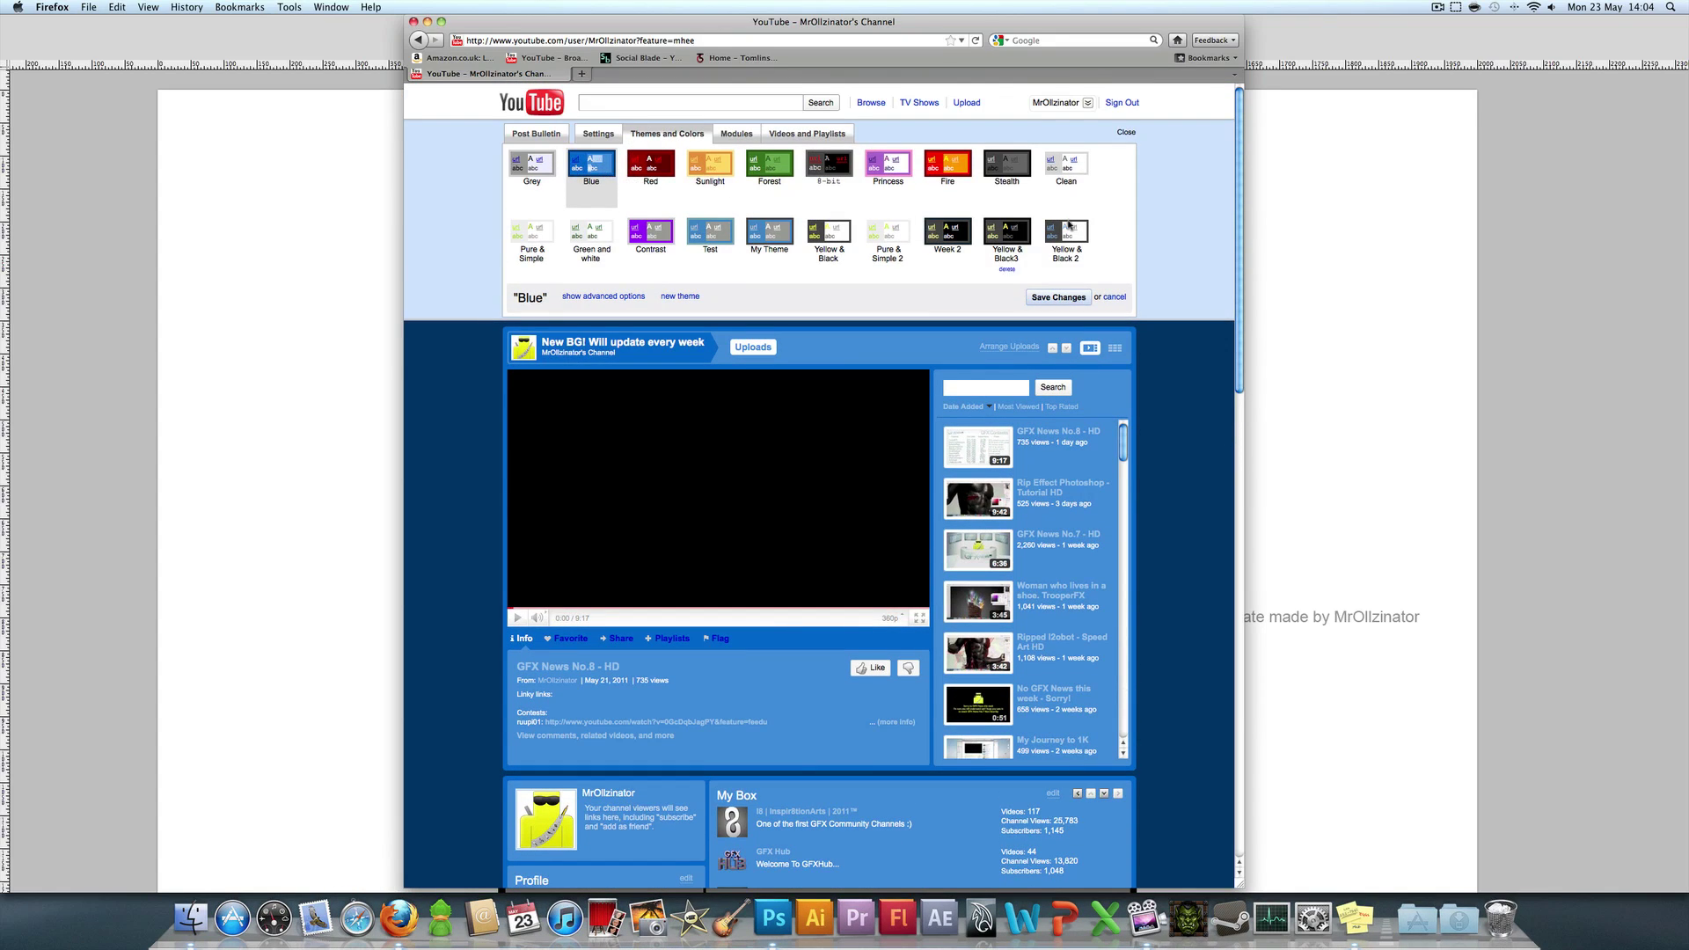
drag(1240, 197, 1230, 277)
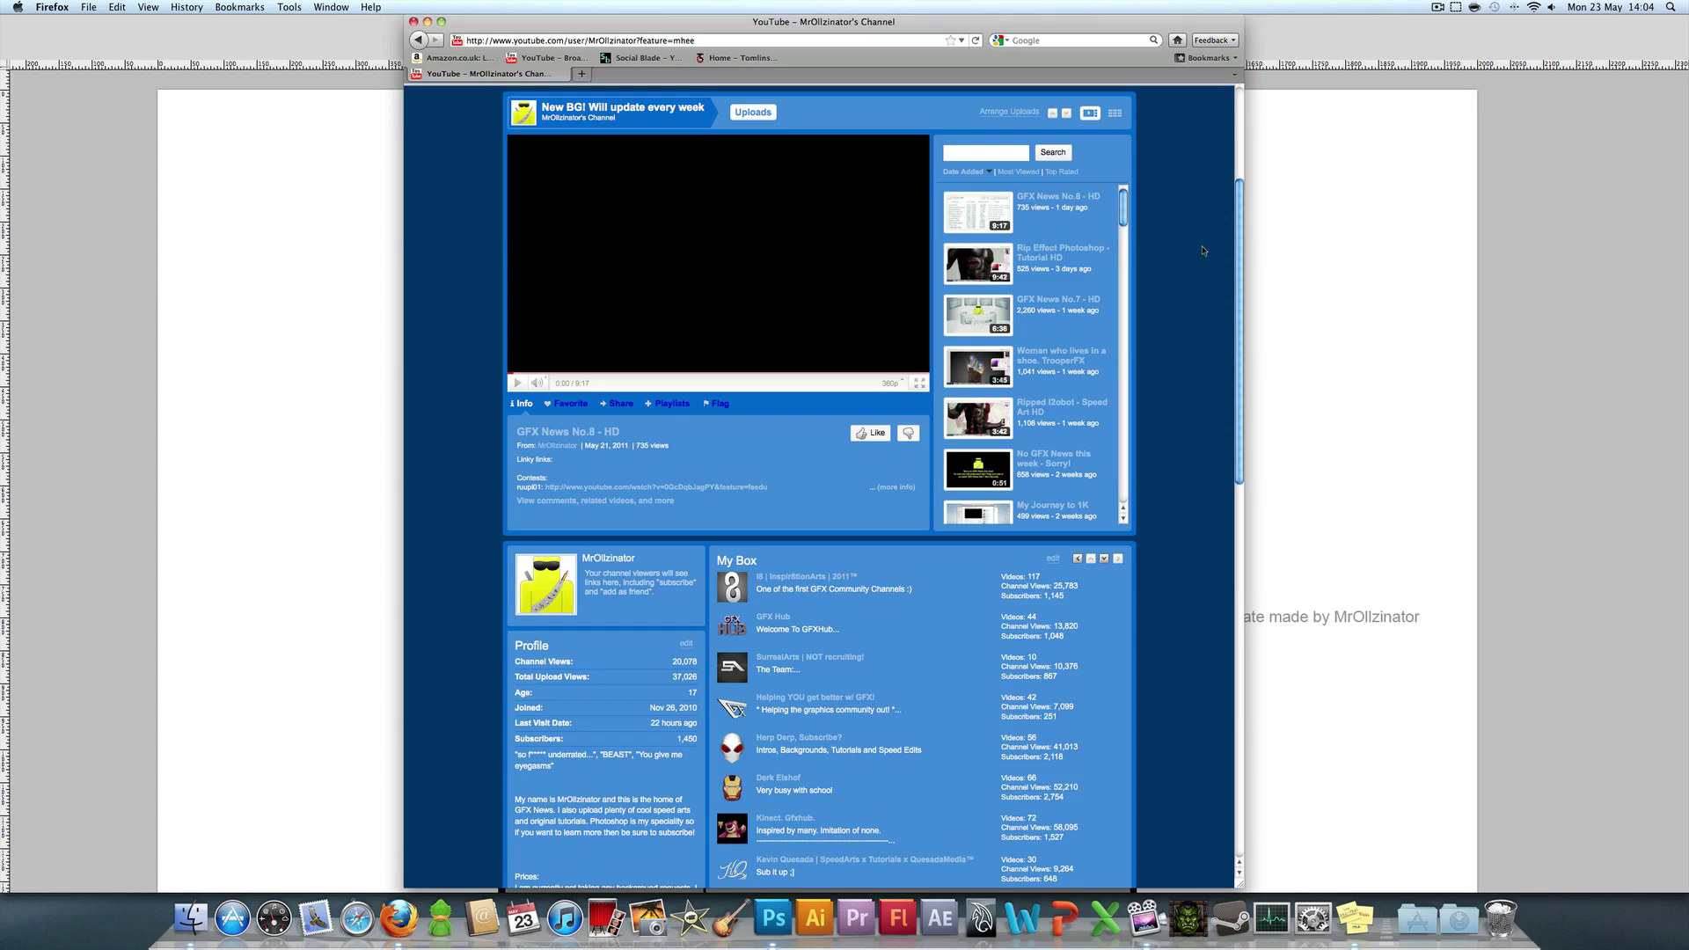
Open the channel-page screenshot in Photoshop and view it at 100%.
click(321, 283)
click(106, 7)
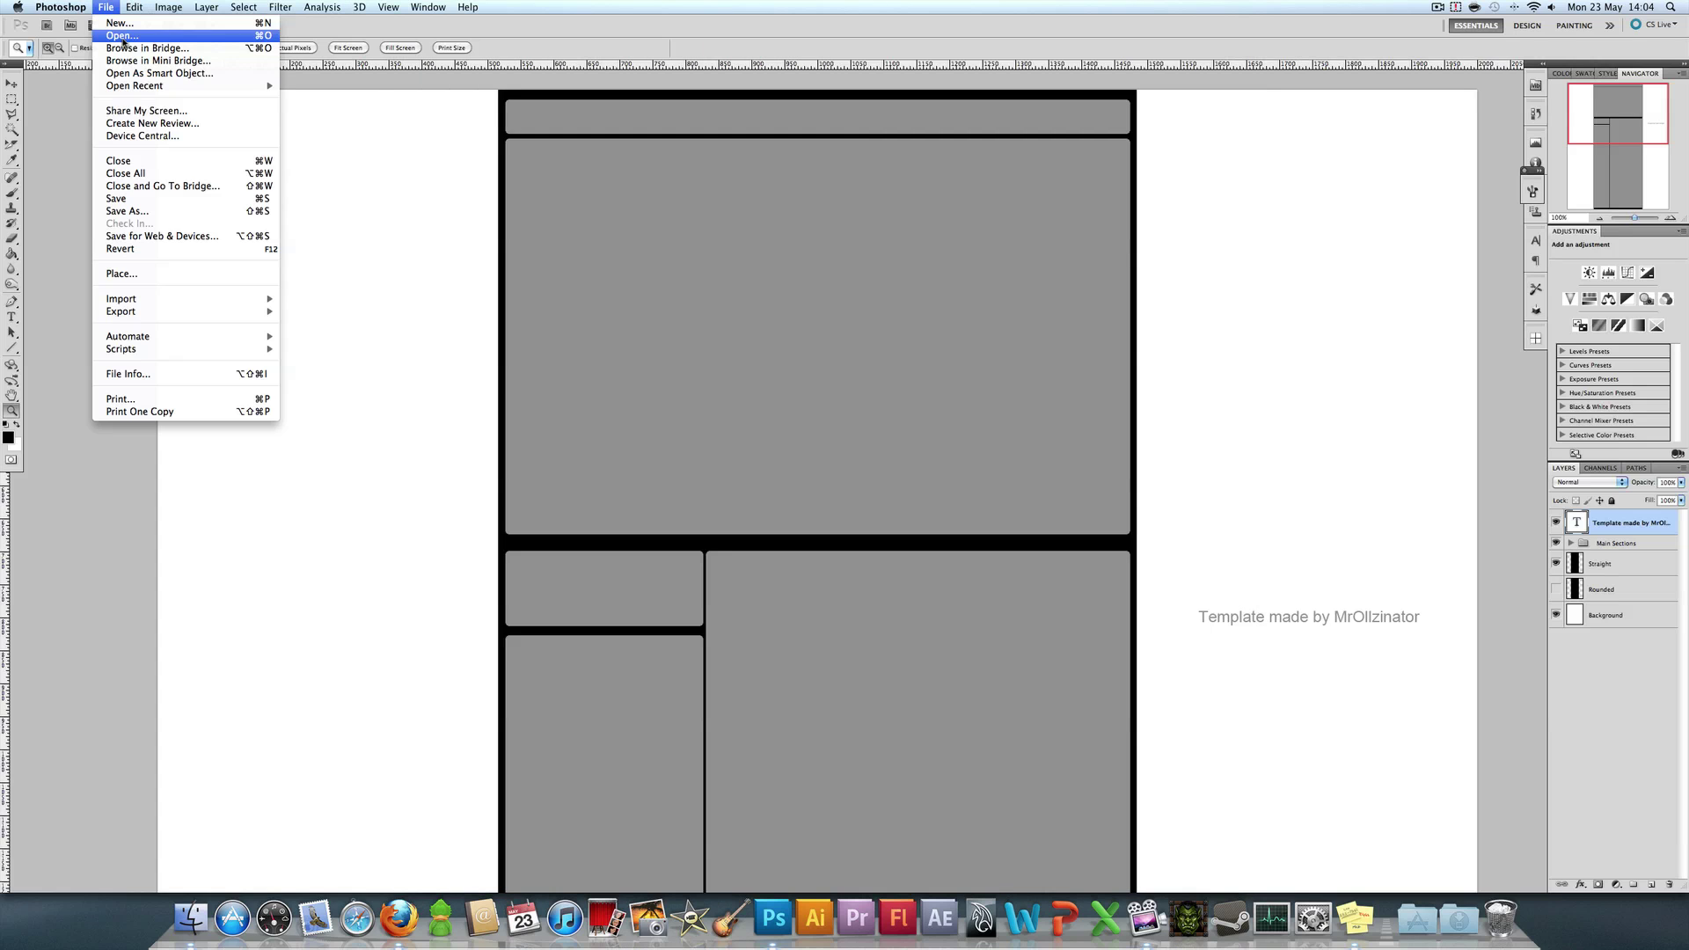
click(122, 35)
double_click(867, 145)
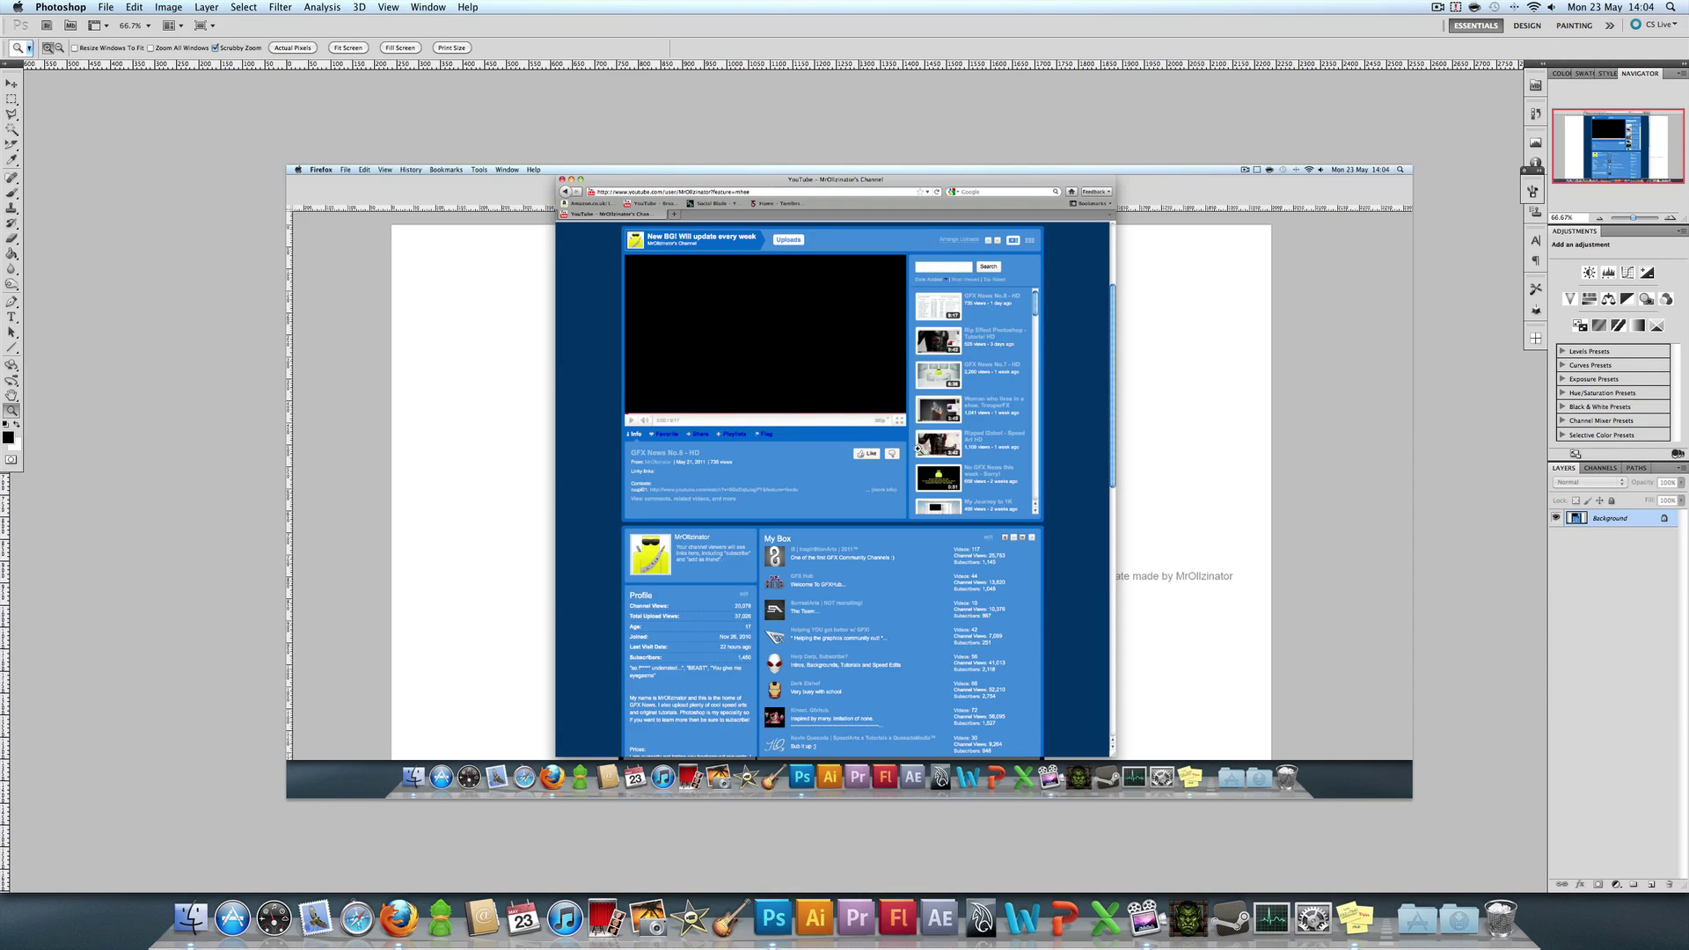
click(915, 448)
Replace the locked Background with an editable duplicate so selected areas can be deleted.
key(w)
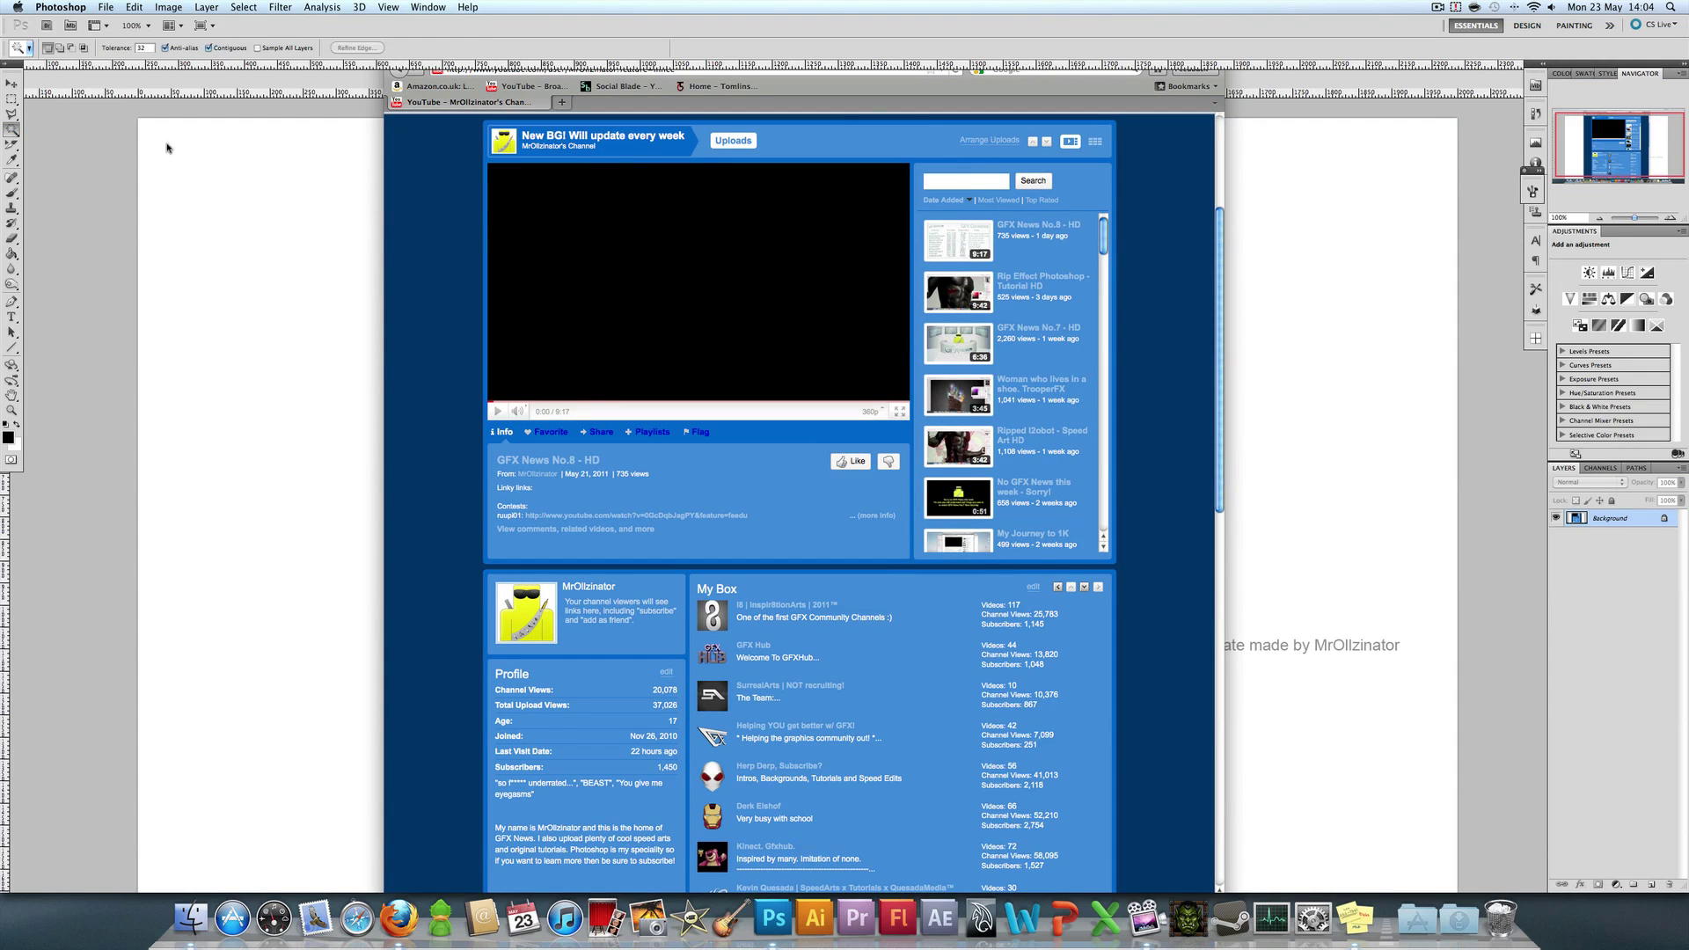
click(828, 144)
key(shift+F5)
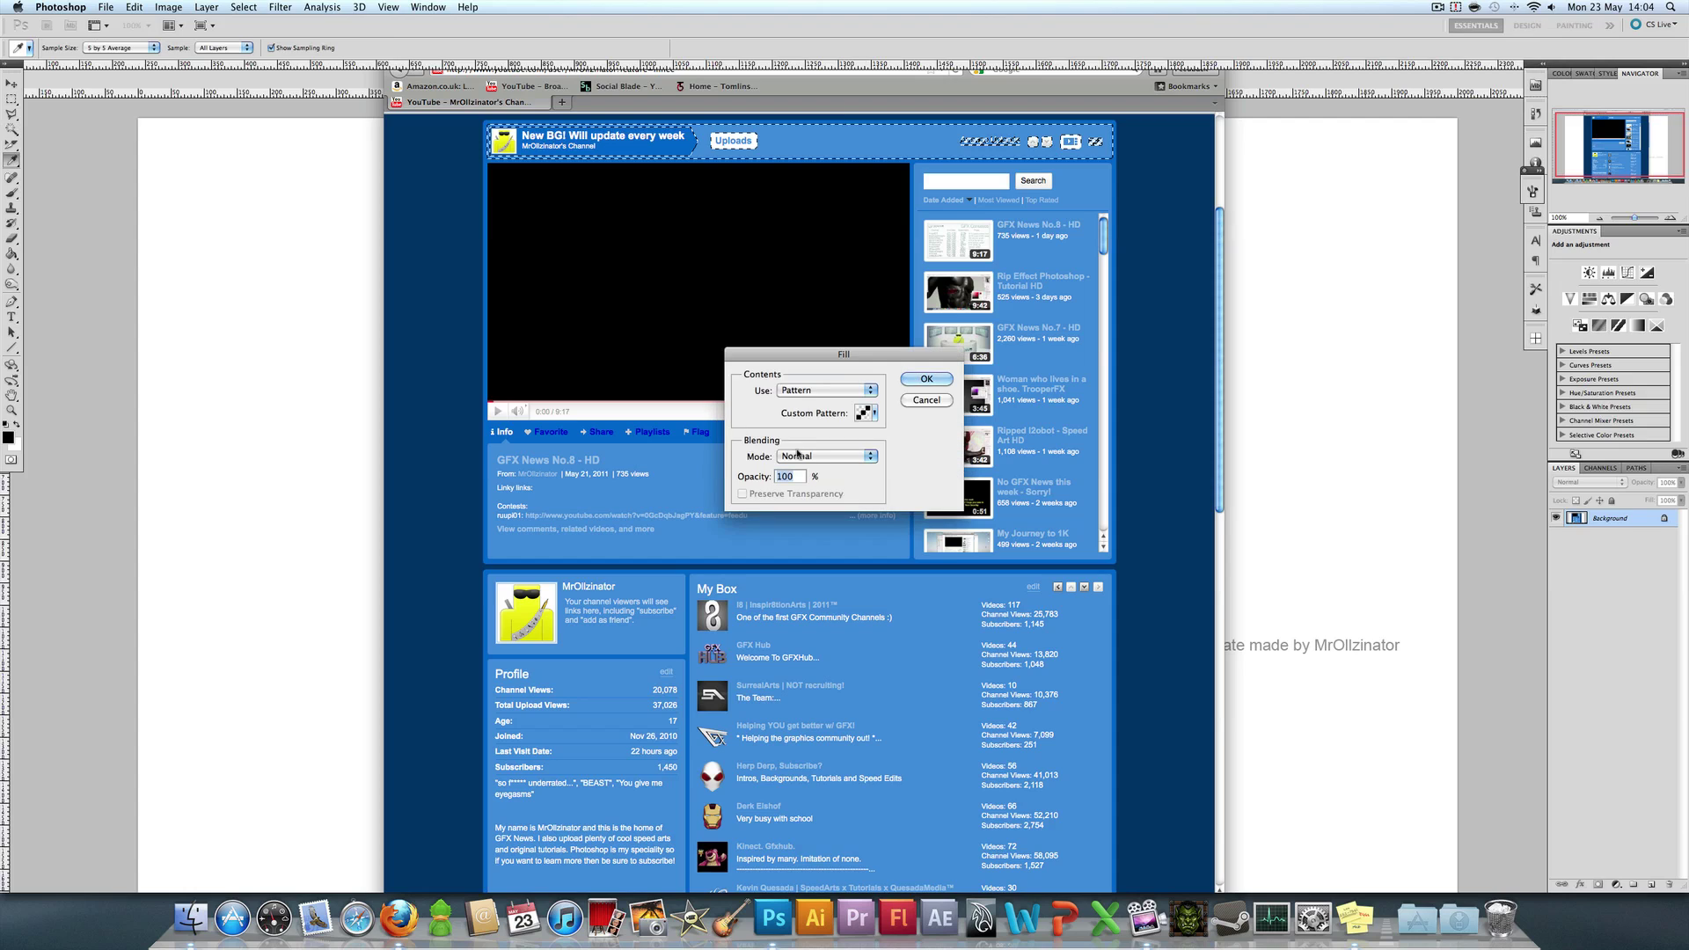
click(939, 400)
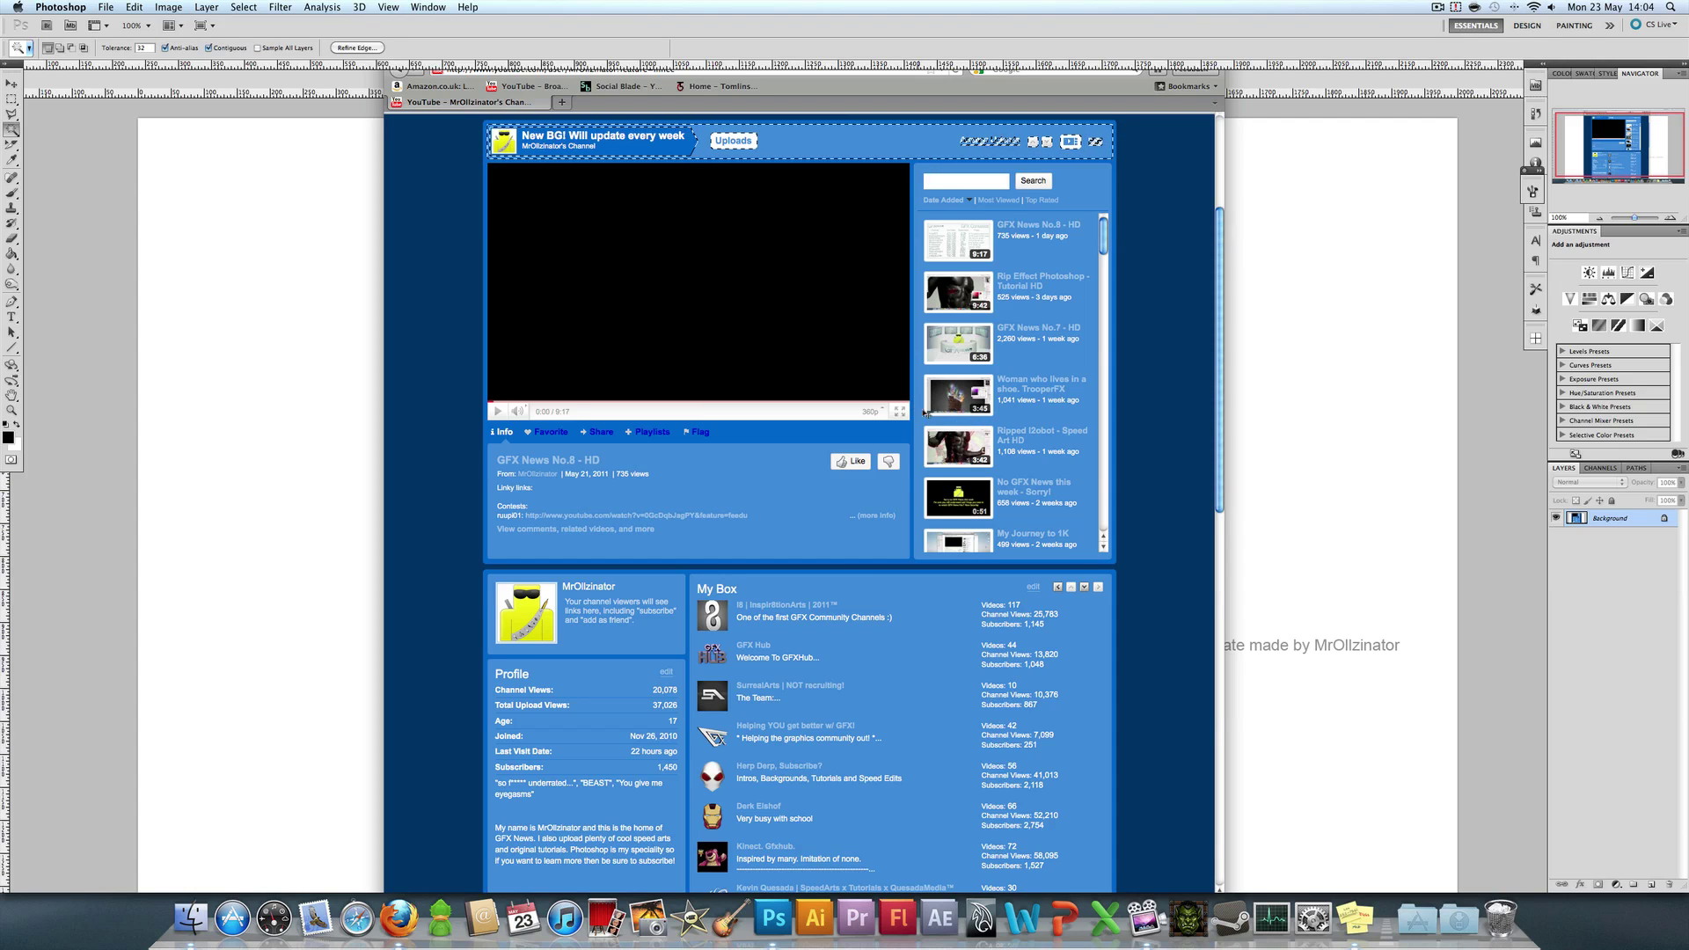
key(super+d)
drag(1620, 520, 1650, 883)
drag(1634, 546, 1669, 883)
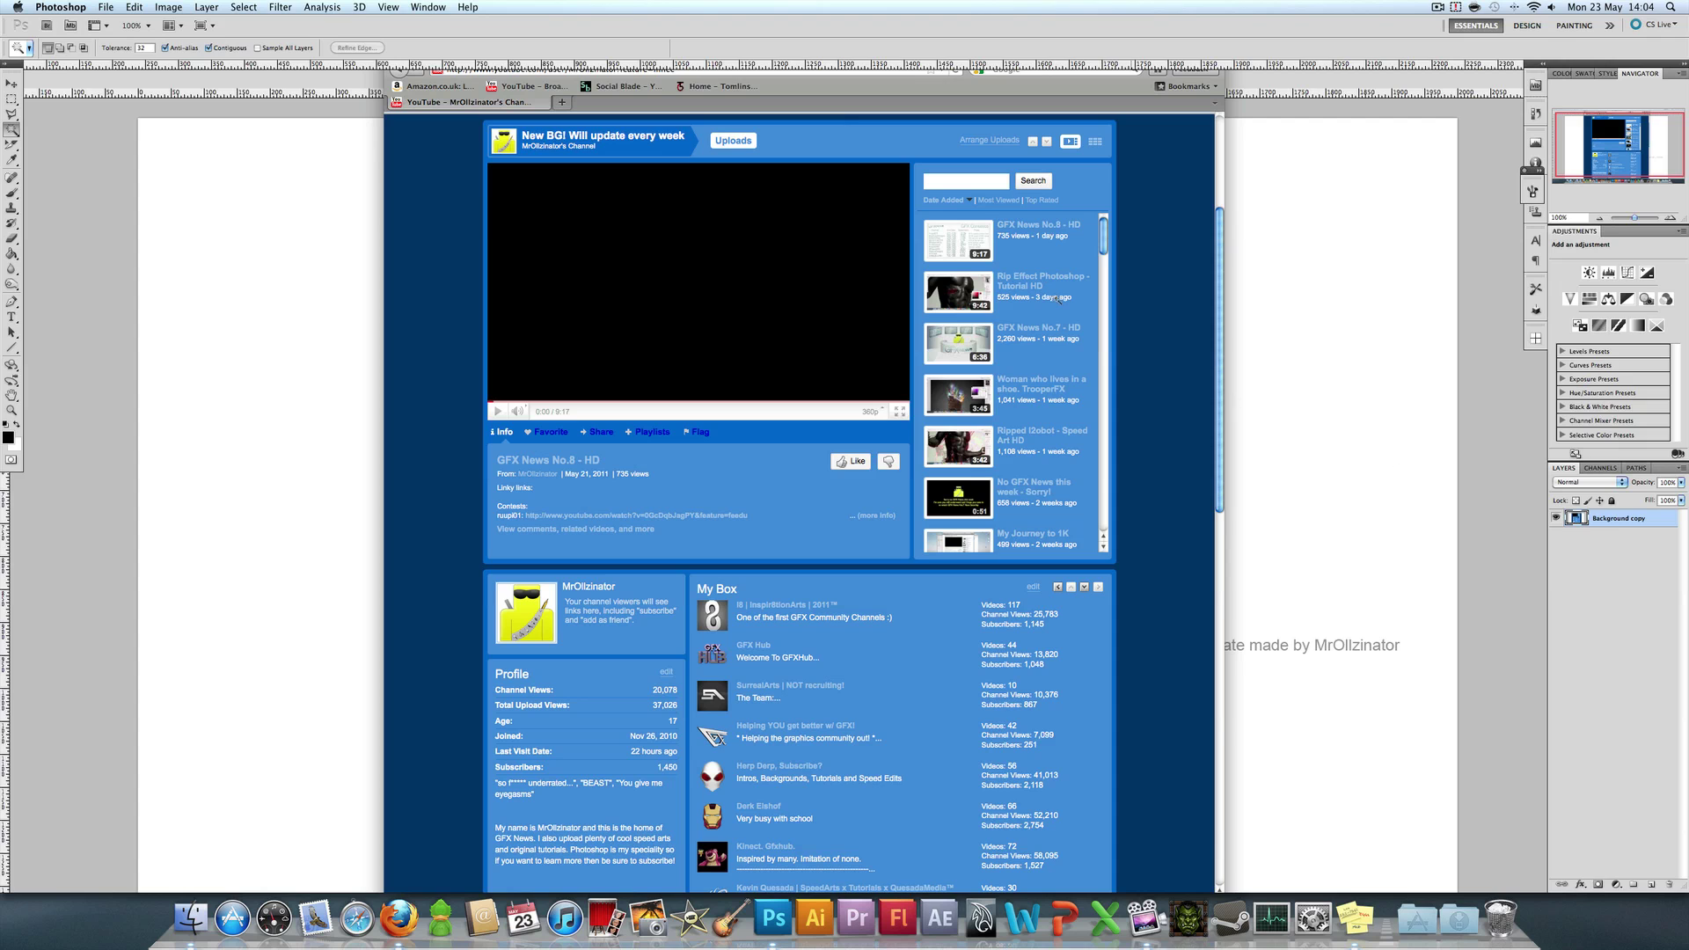
Magic Wand-delete the header bar, video info box, My Box, profile box and dark page background.
click(855, 142)
key(Delete)
shift+click(796, 539)
key(Delete)
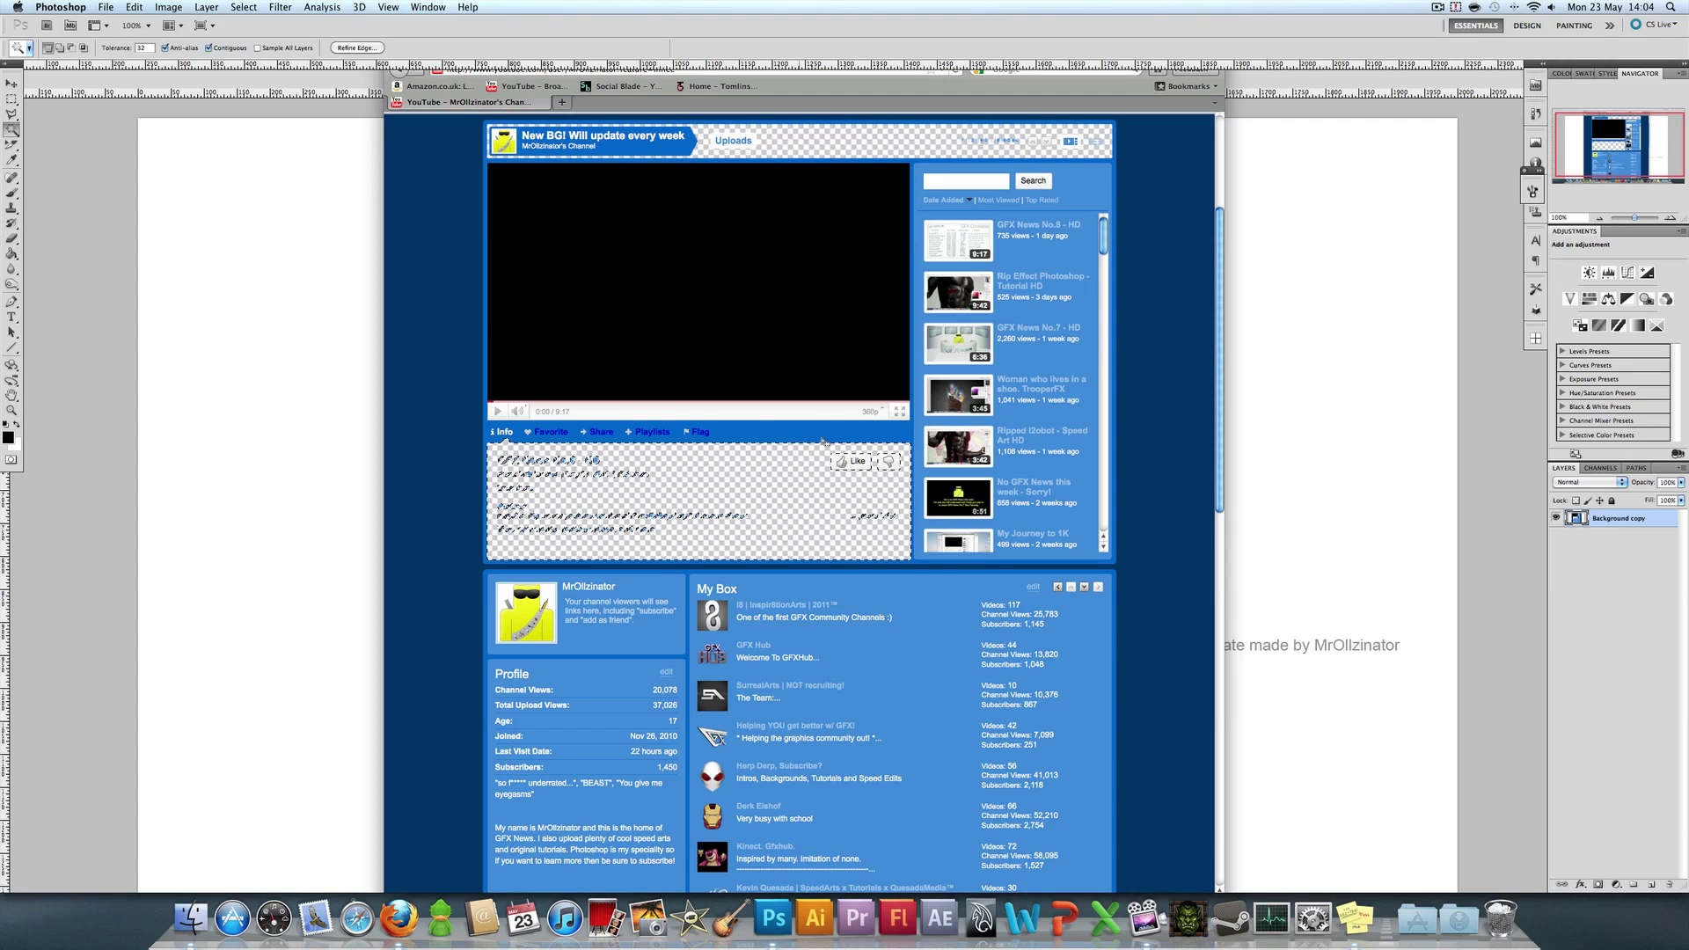
click(789, 605)
key(Delete)
shift+click(660, 605)
key(Delete)
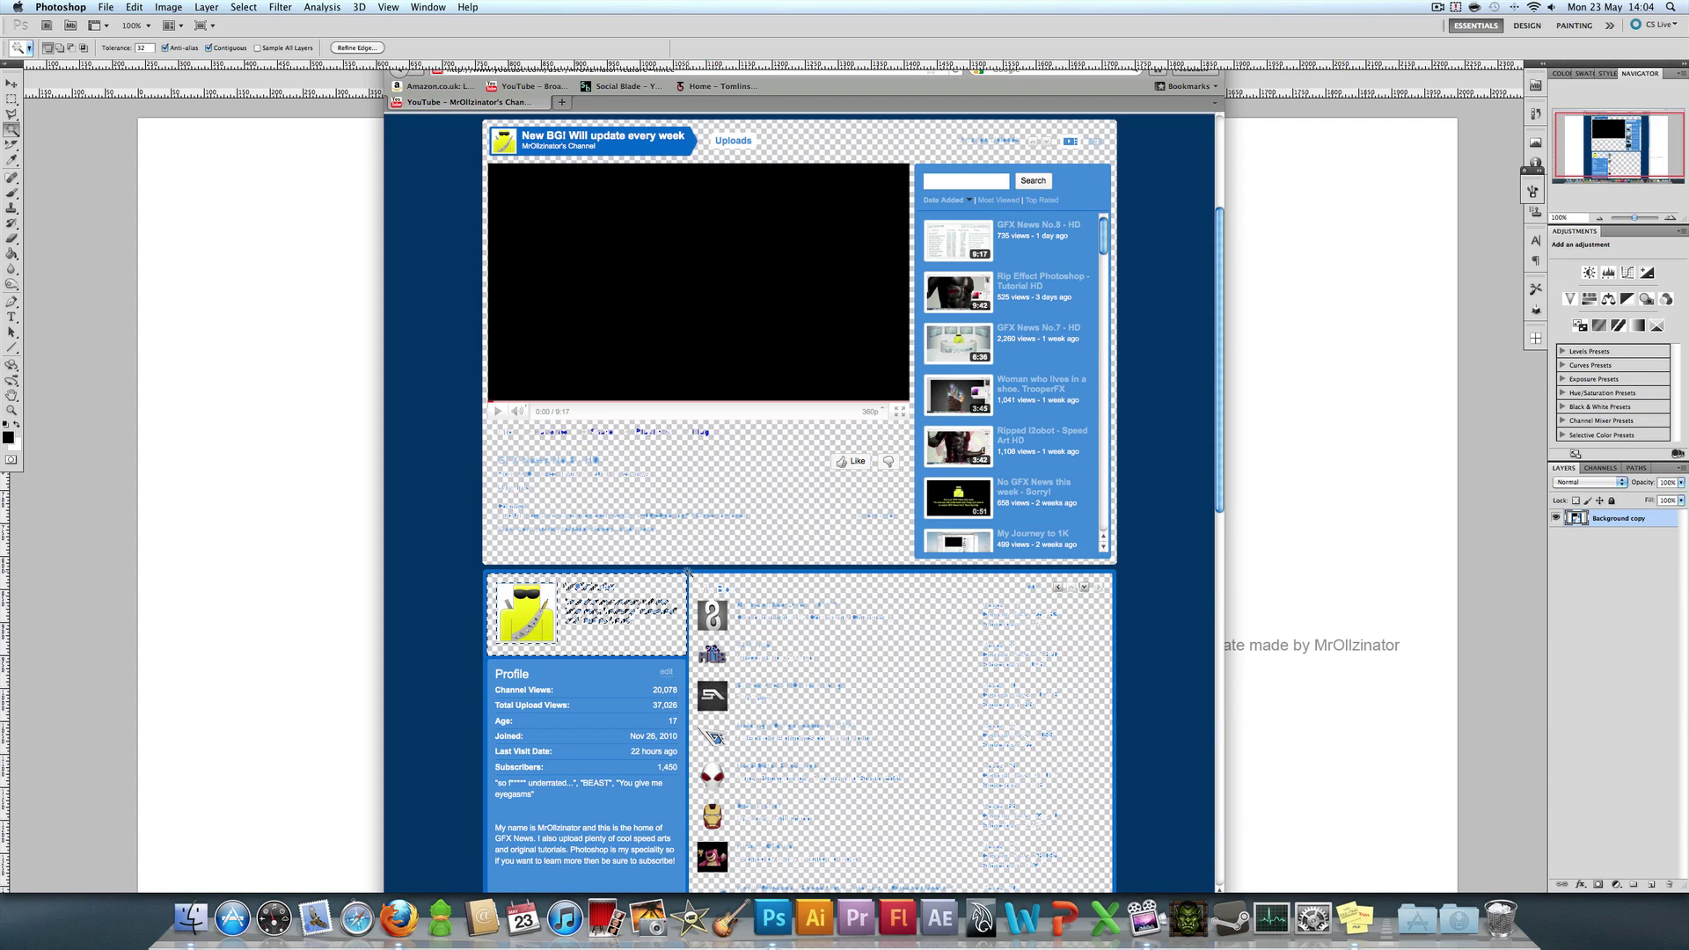
shift+click(688, 616)
key(Delete)
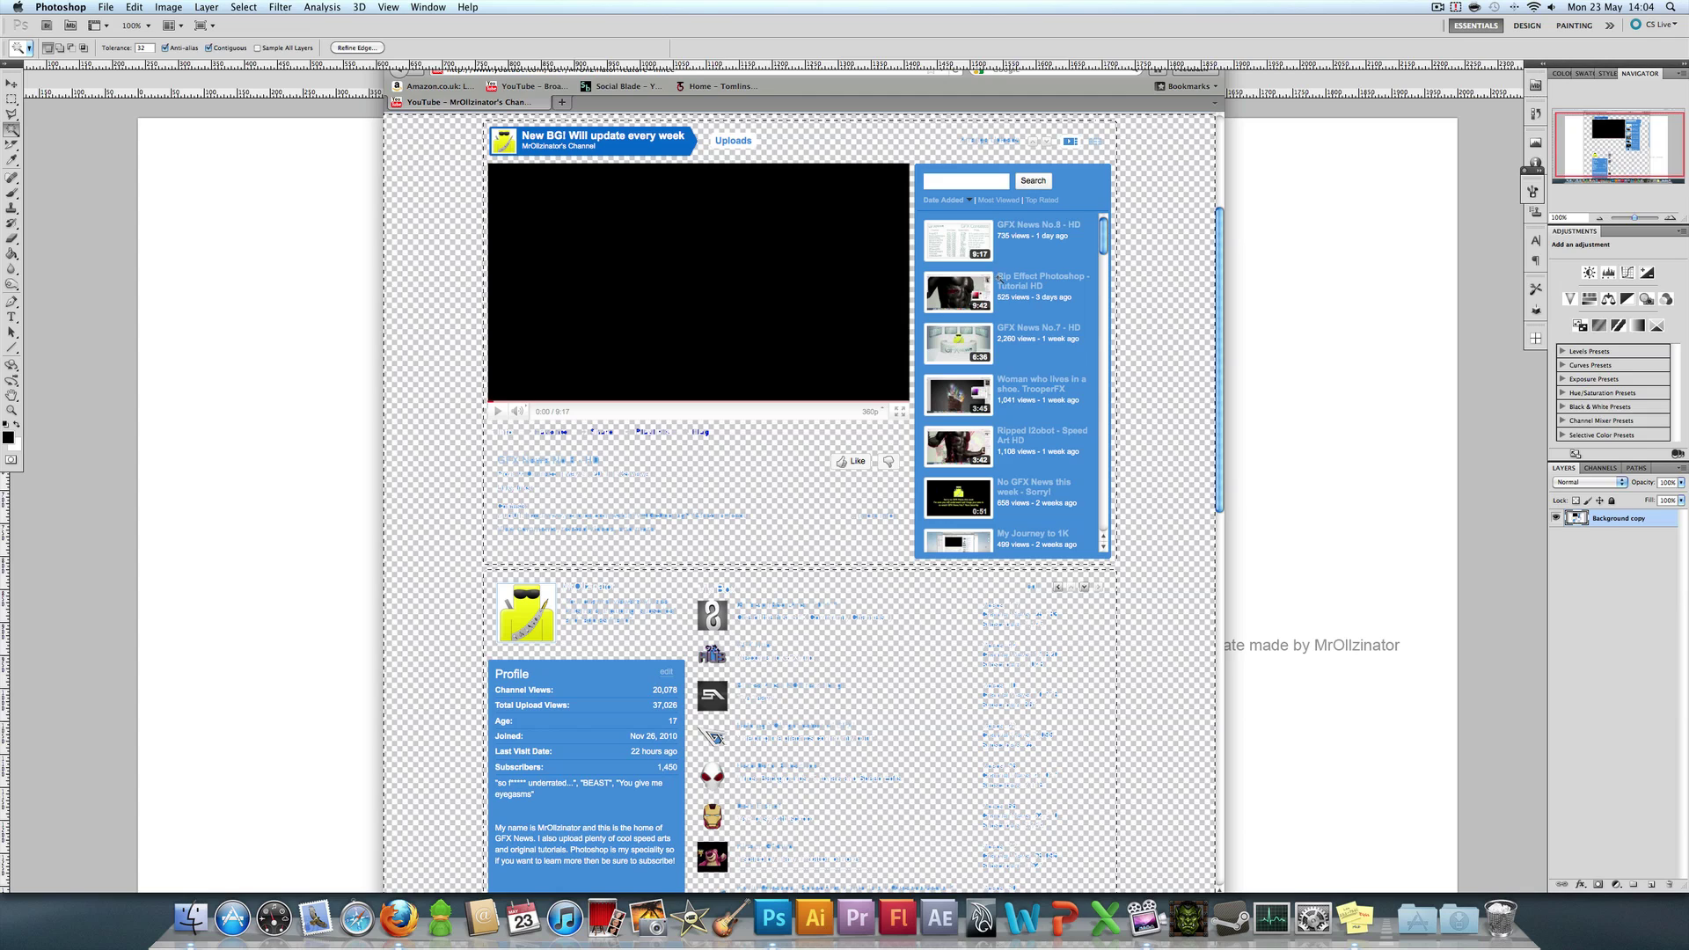
Delete the sidebar's light-blue text and background and the blue Profile box, then deselect.
shift+click(1060, 226)
key(Delete)
shift+click(1060, 249)
key(Delete)
click(629, 670)
key(Delete)
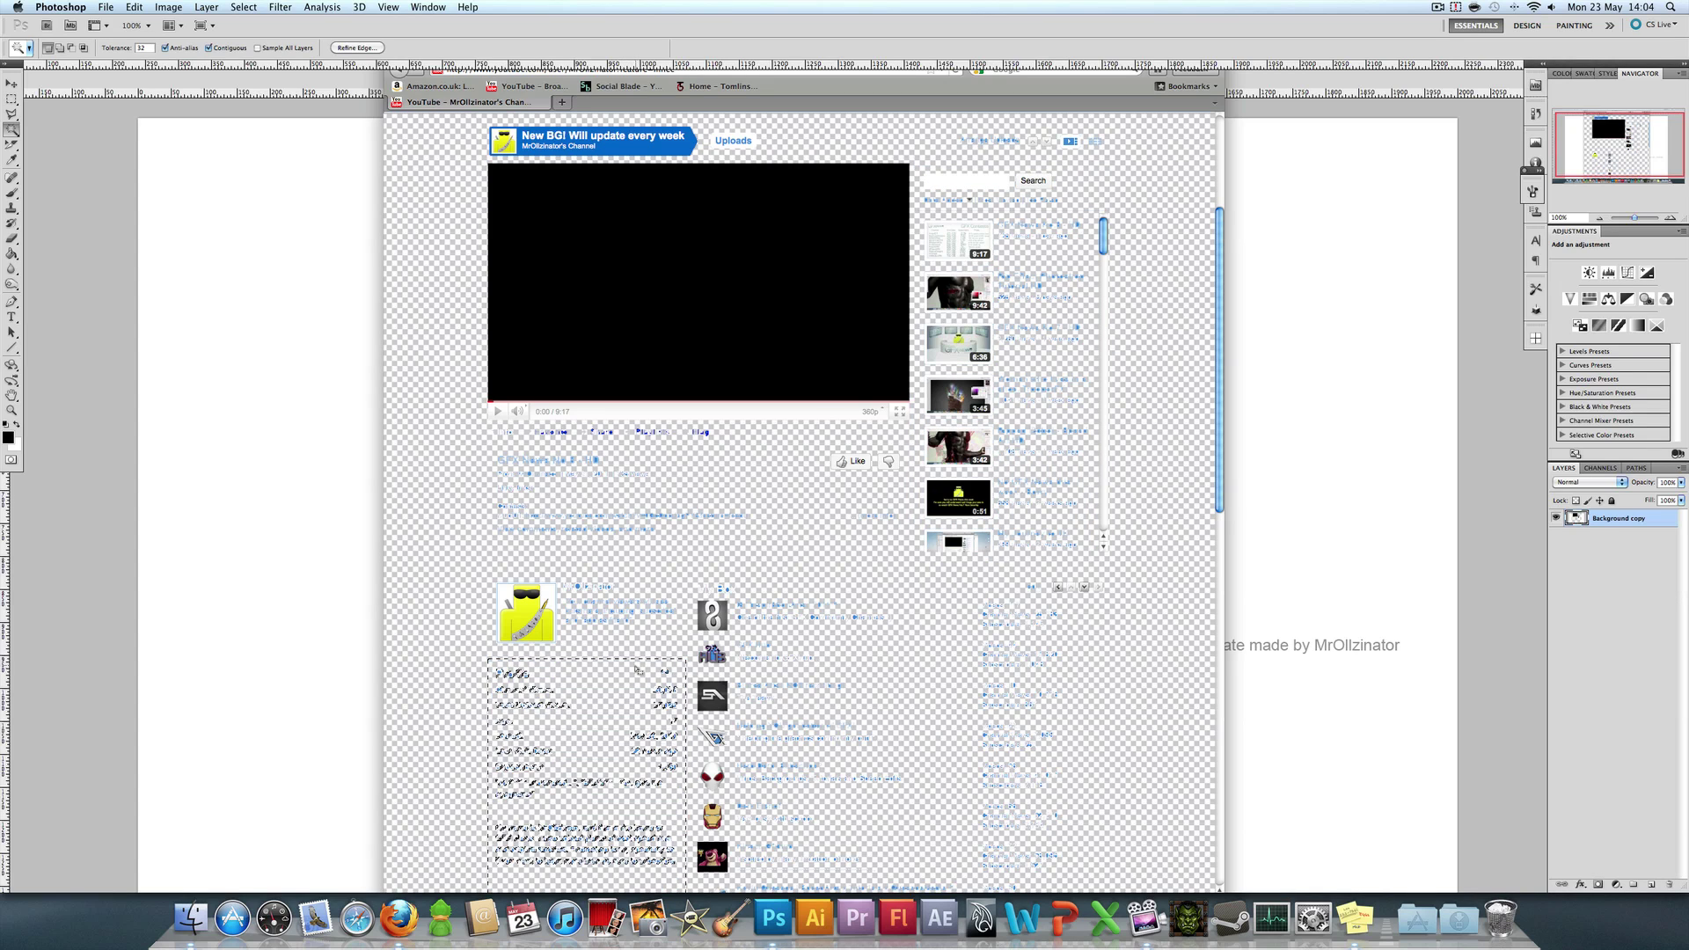
key(super+d)
drag(1609, 145, 1608, 153)
click(1603, 100)
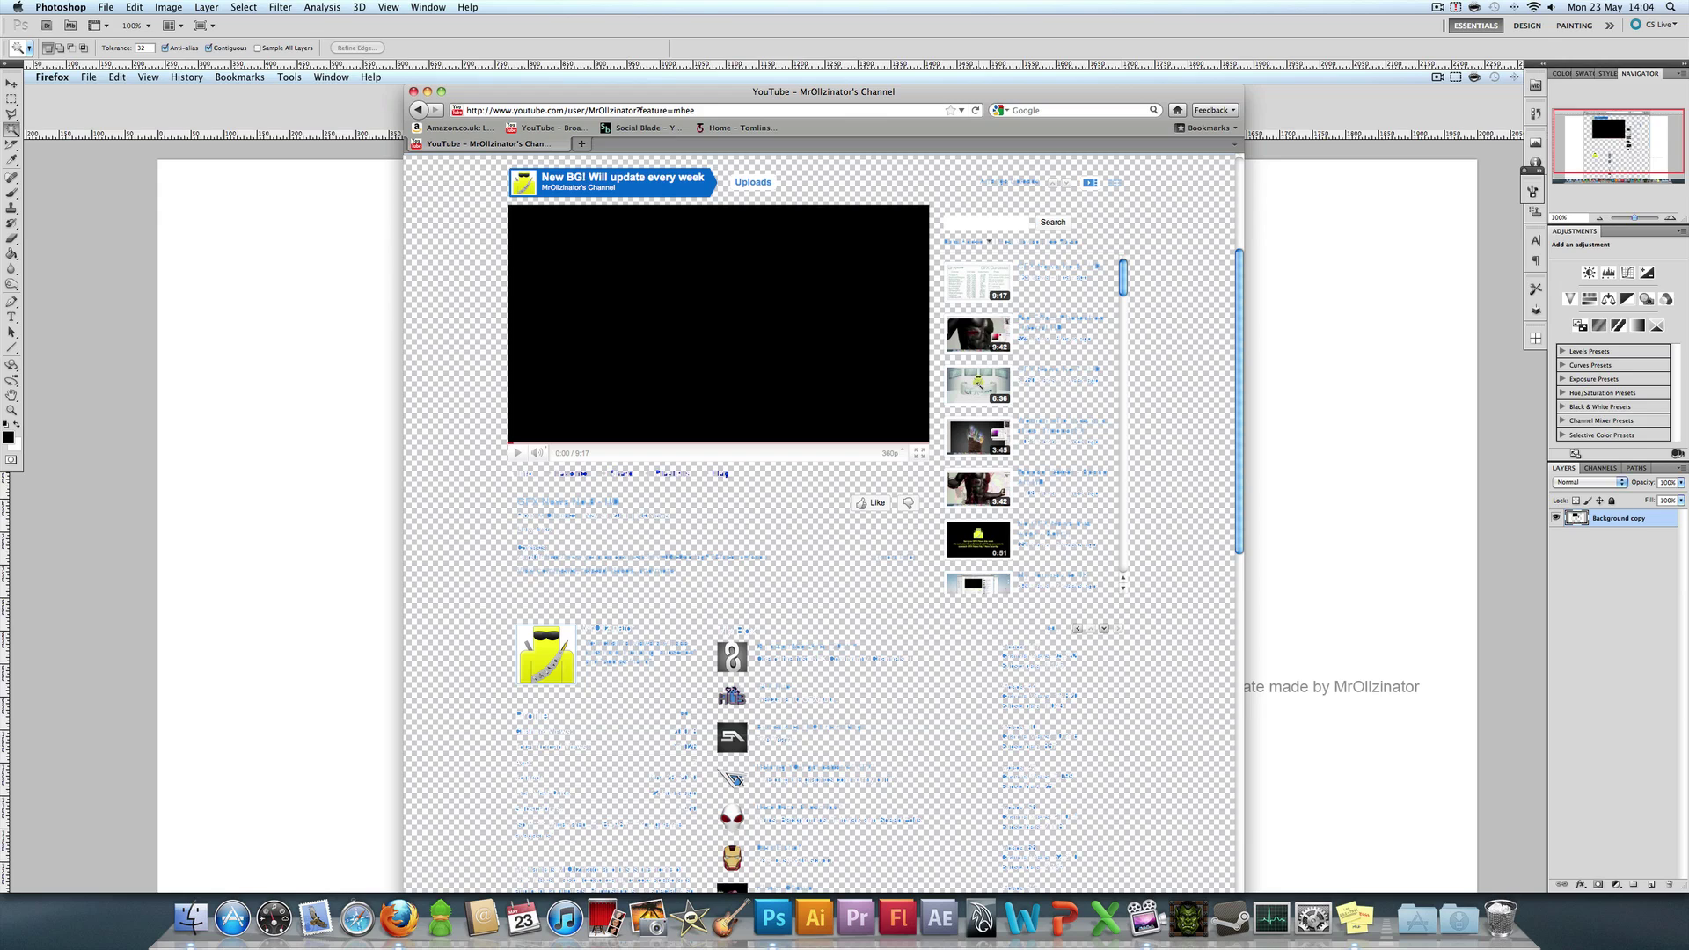
Paste the channel screenshot into the grey-and-black template as a new layer.
click(965, 402)
key(ctrl+Tab)
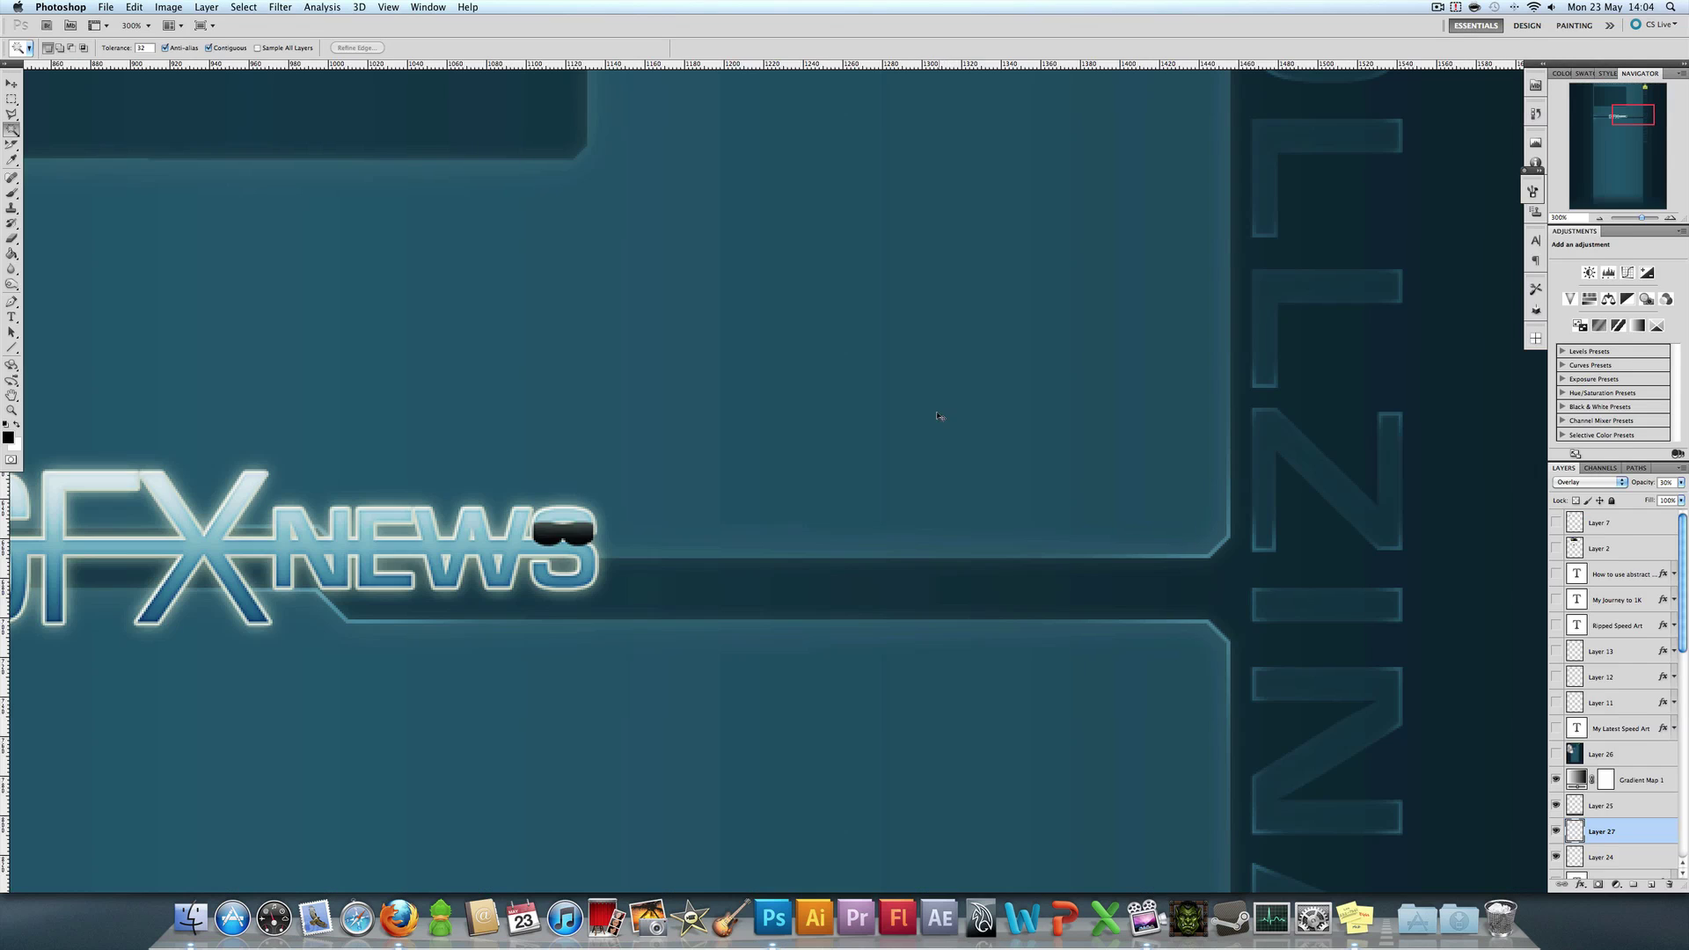
key(ctrl+Tab)
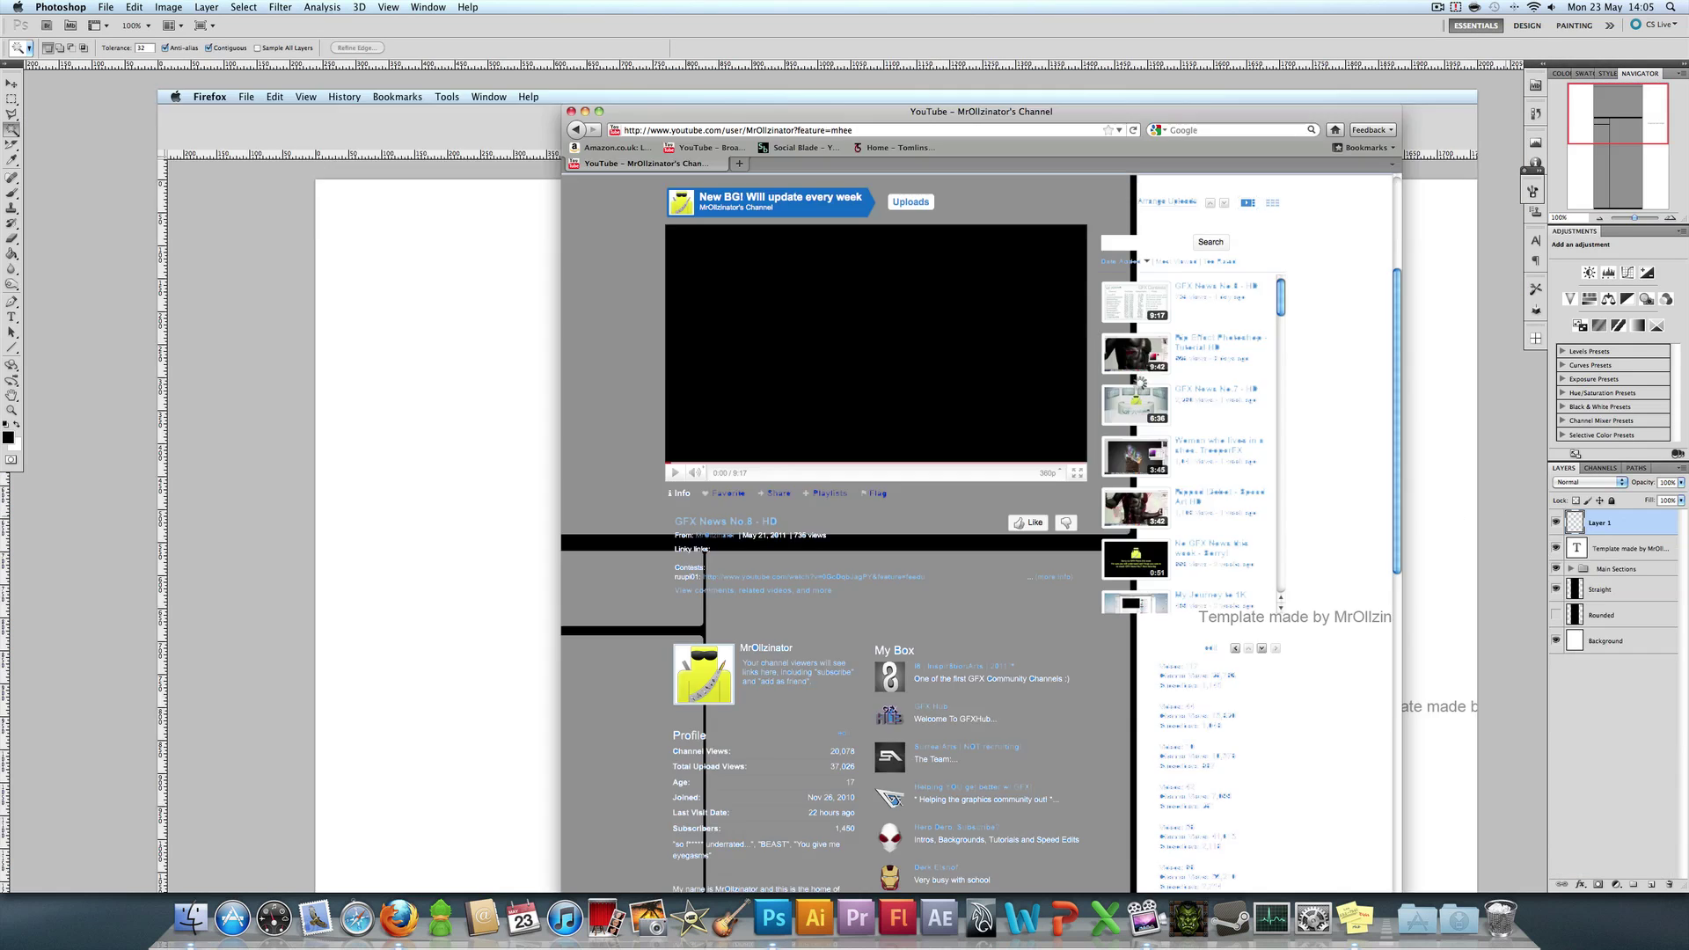
key(ctrl+v)
Align Layer 1 over the grey template sections using the Move tool and arrow-key nudges.
click(11, 84)
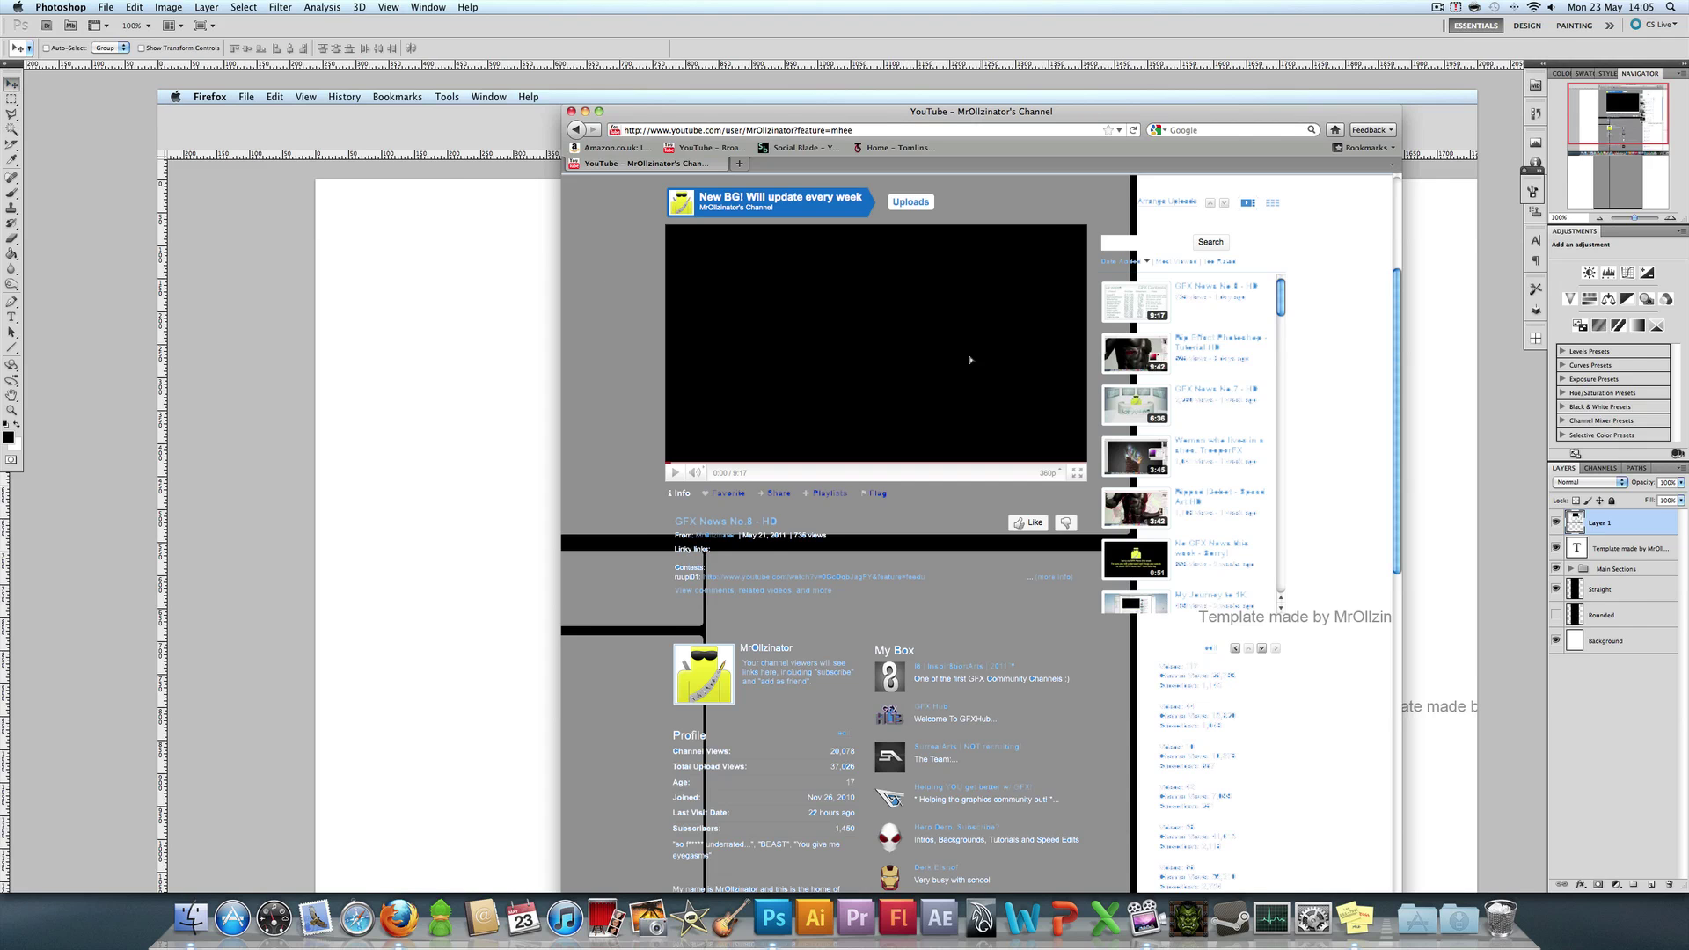
drag(968, 358, 851, 287)
key(shift+Left)
key(shift+Left)
key(shift+Left)
key(shift+Left)
key(shift+Left)
key(Up)
key(Up)
key(Up)
key(Up)
key(Up)
key(Up)
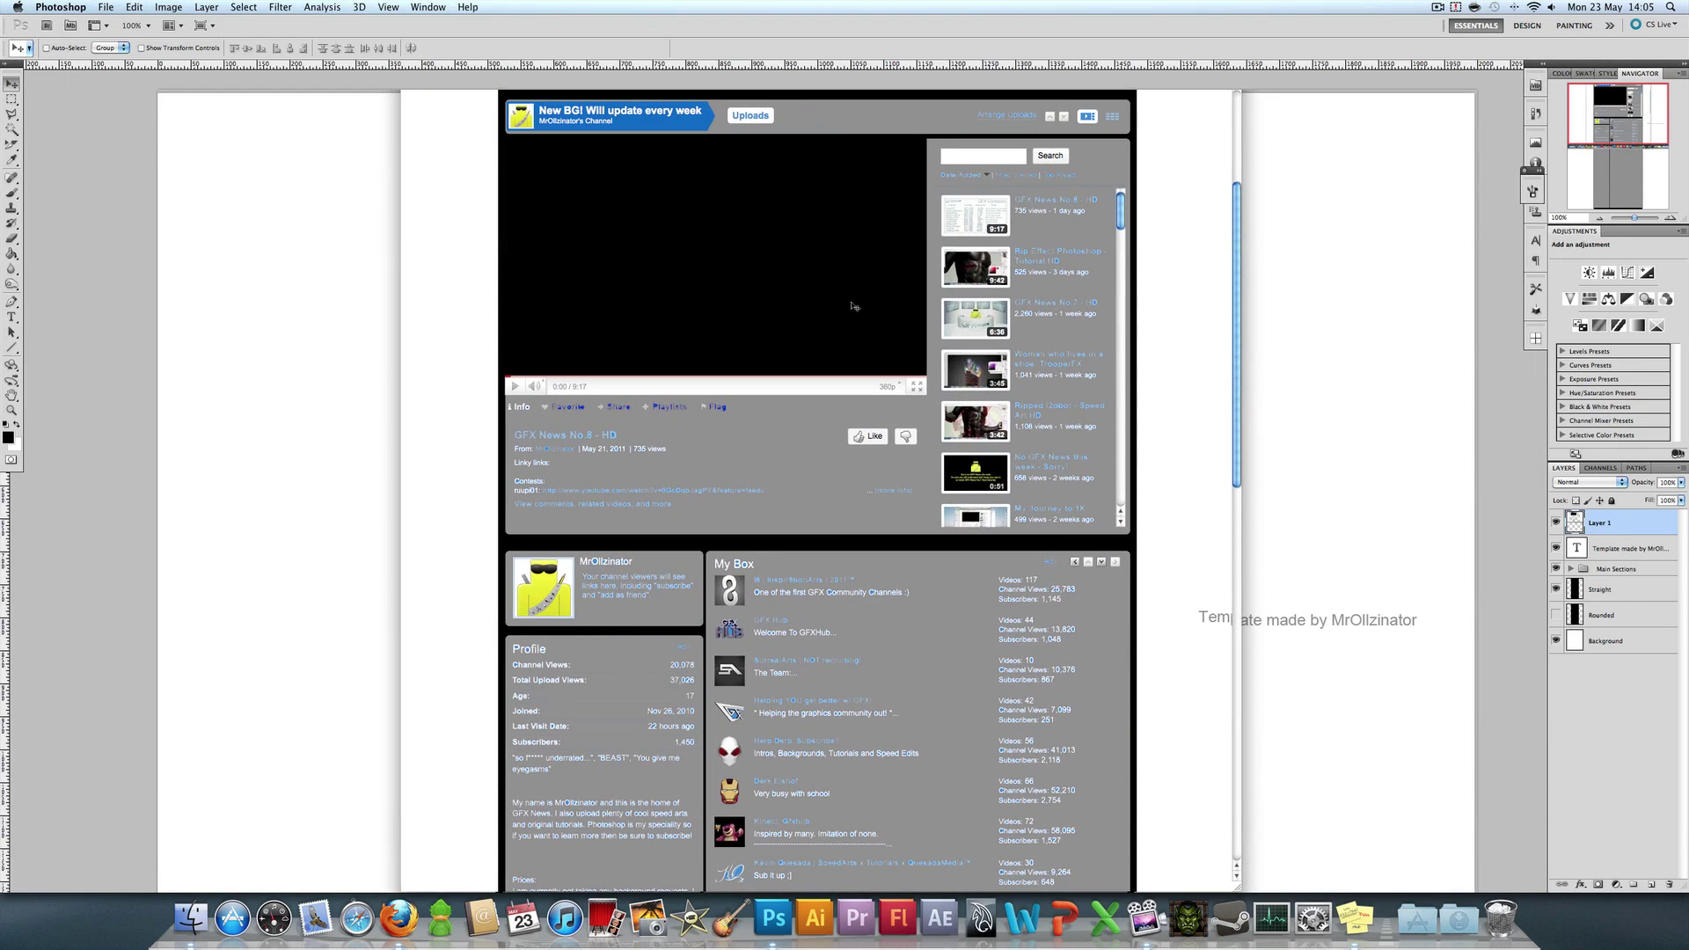
key(Right)
key(Down)
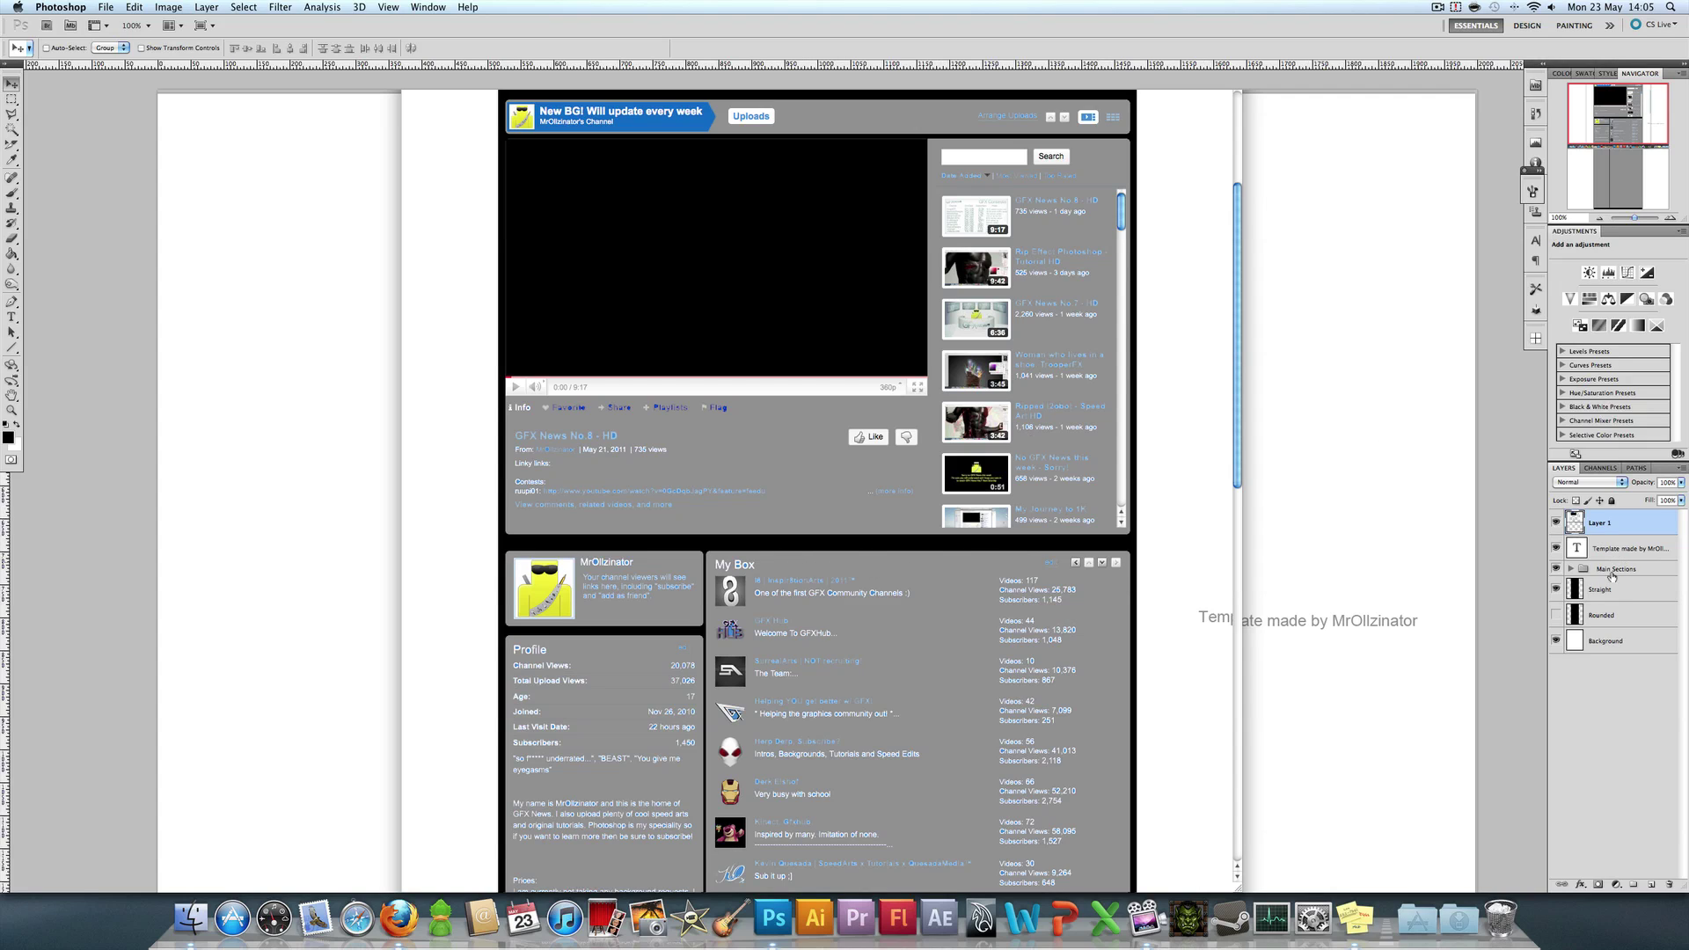
Select the Straight layer and zoom in to inspect the bar below the video panel.
click(1603, 591)
key(z)
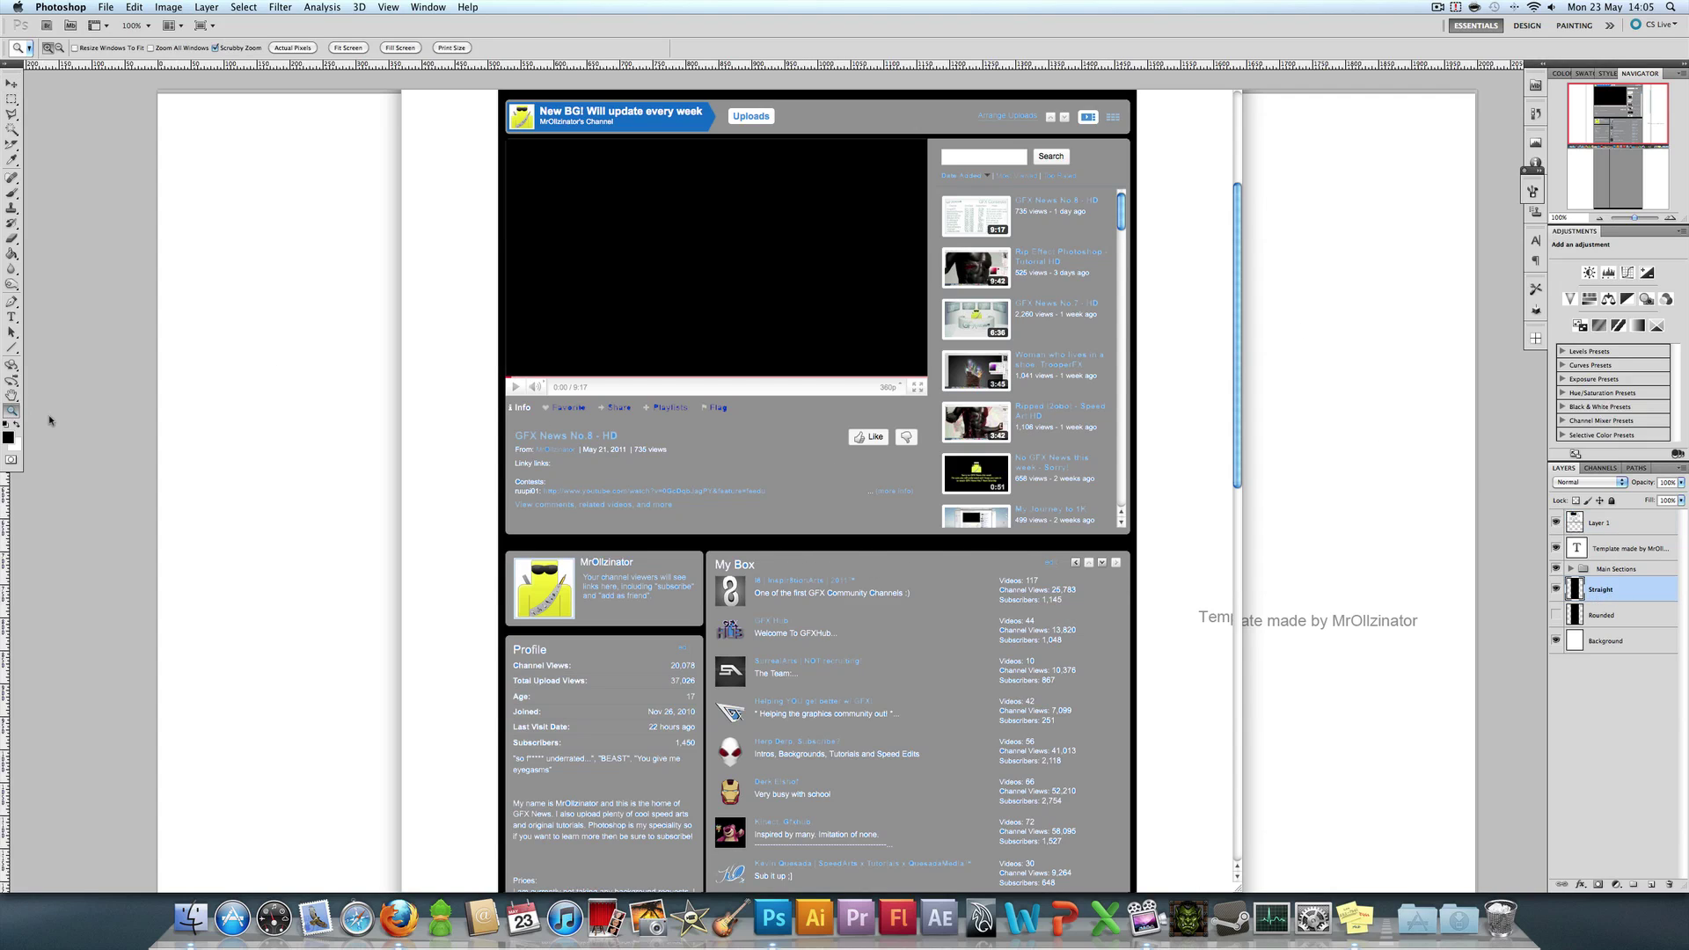
drag(718, 626, 782, 625)
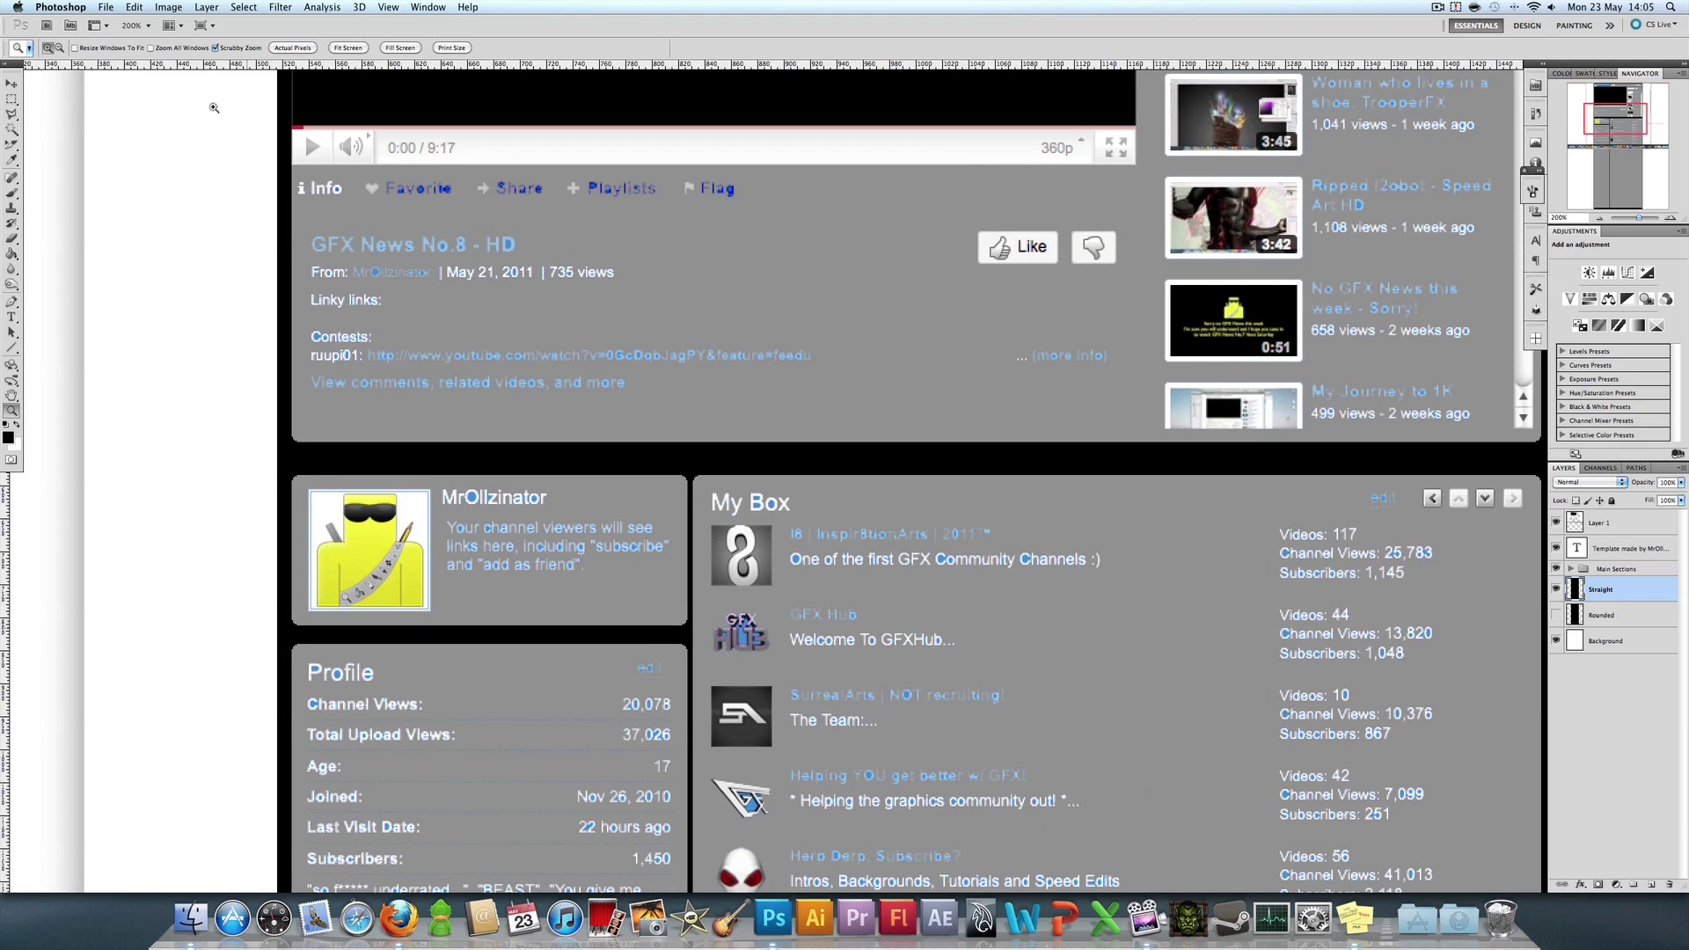
click(290, 48)
drag(1624, 140, 1628, 142)
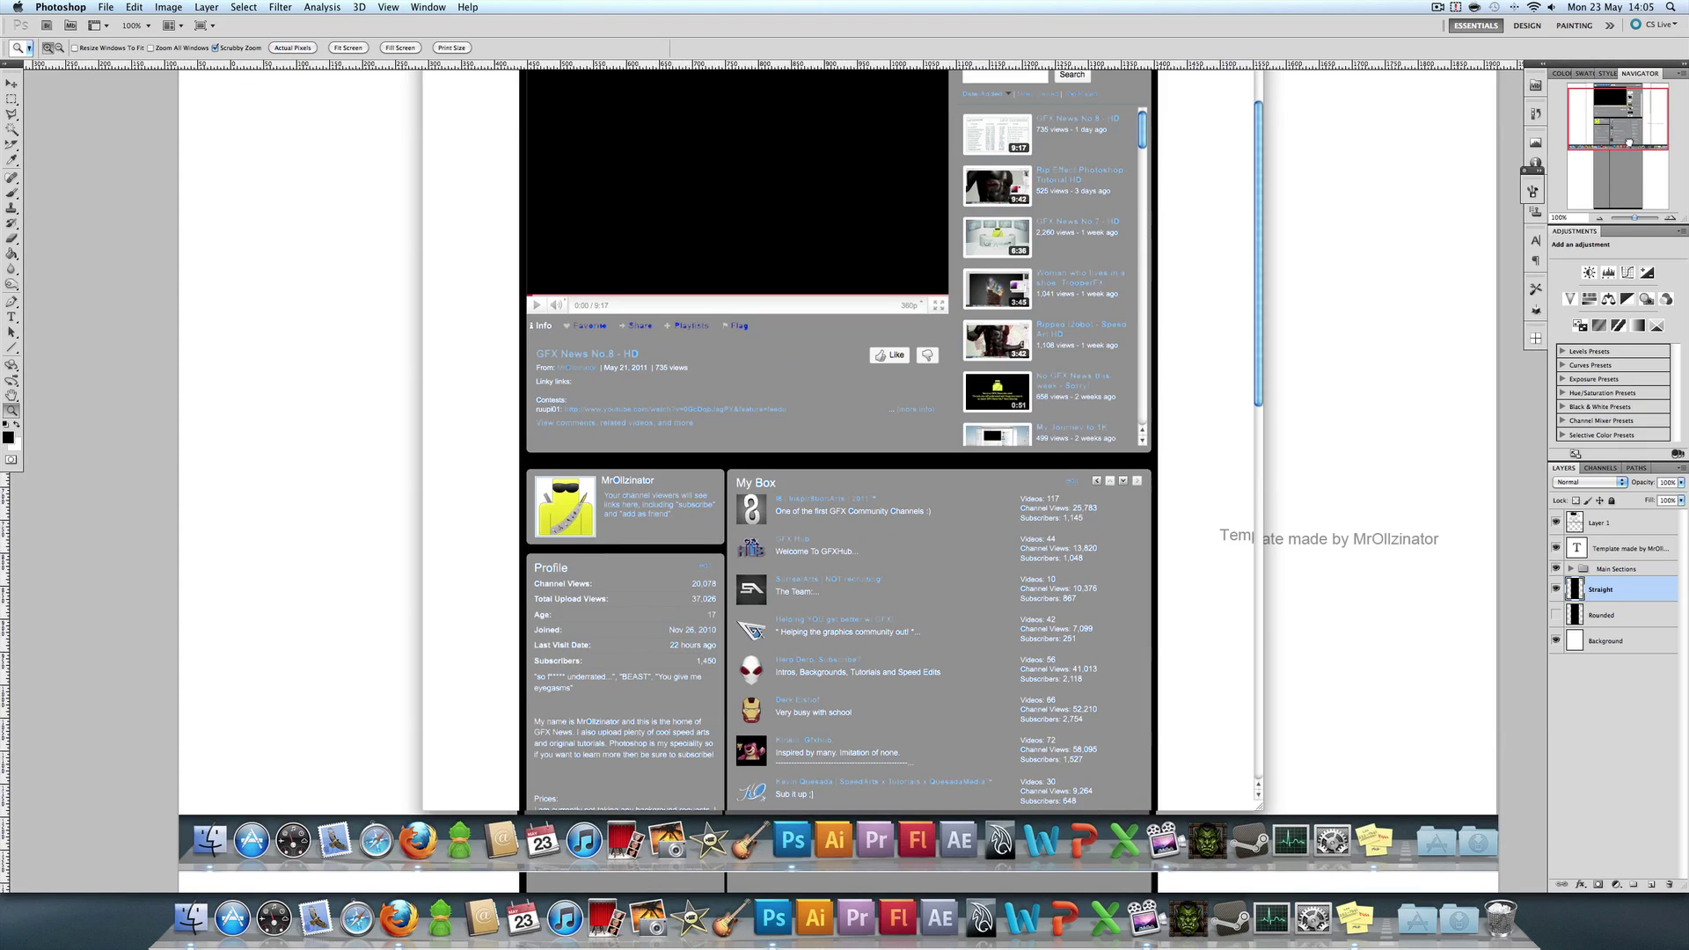
Lasso the connecting bar beneath the video panel along an angled path and cut it from Straight.
click(8, 115)
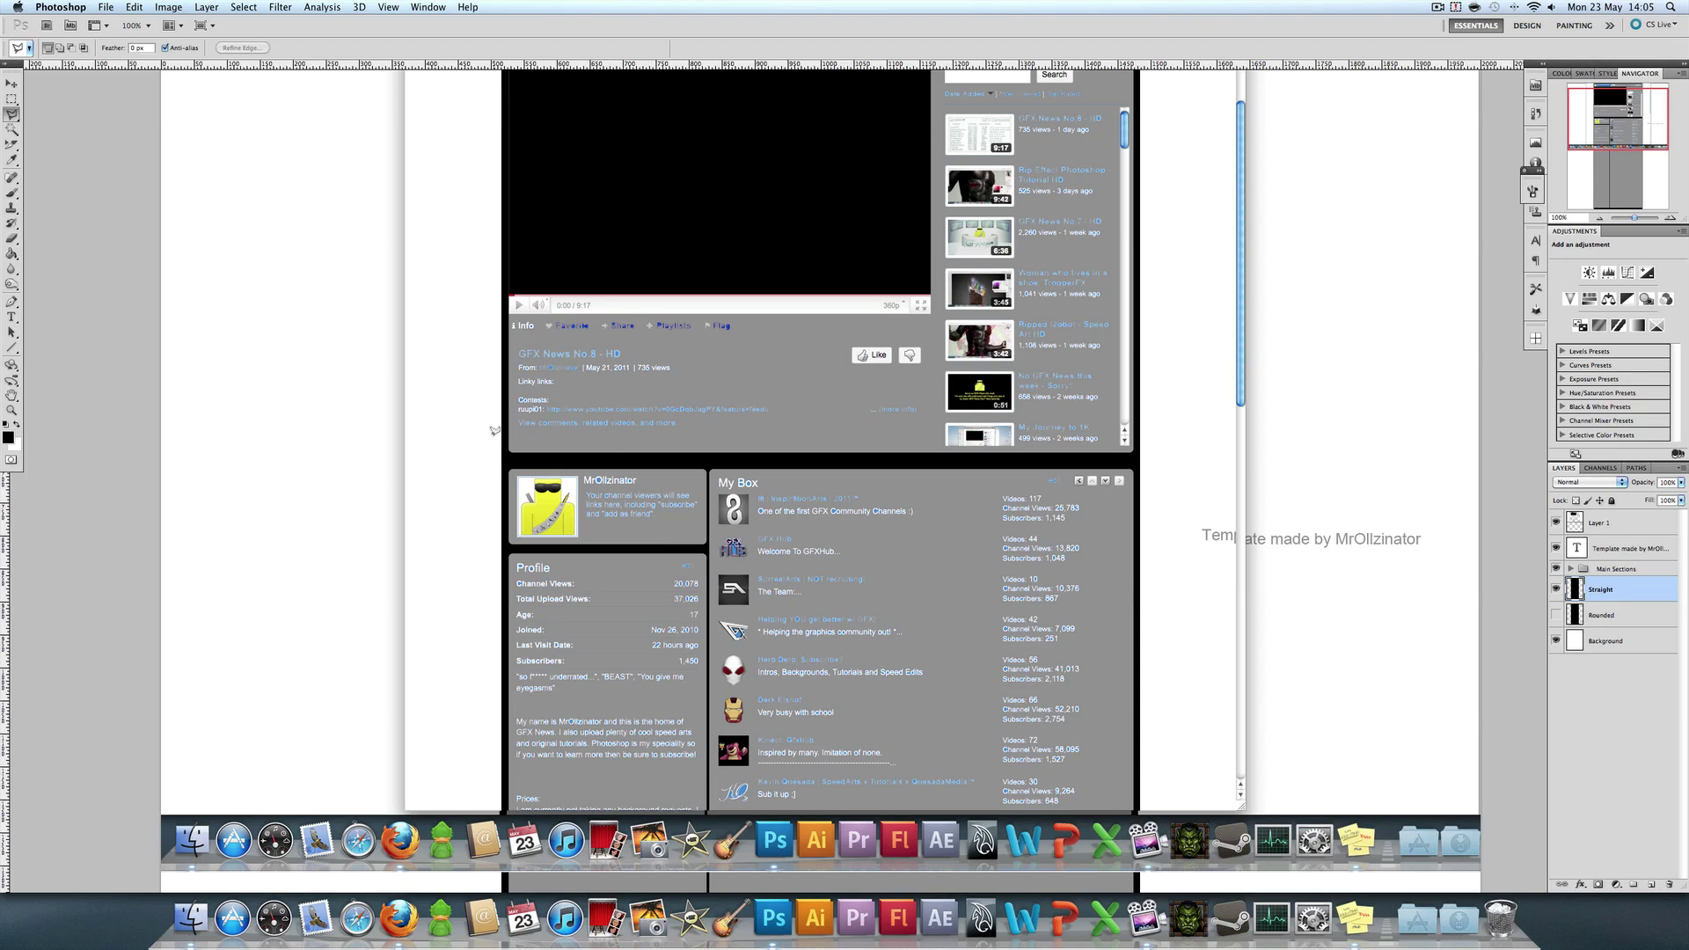
drag(494, 430, 516, 433)
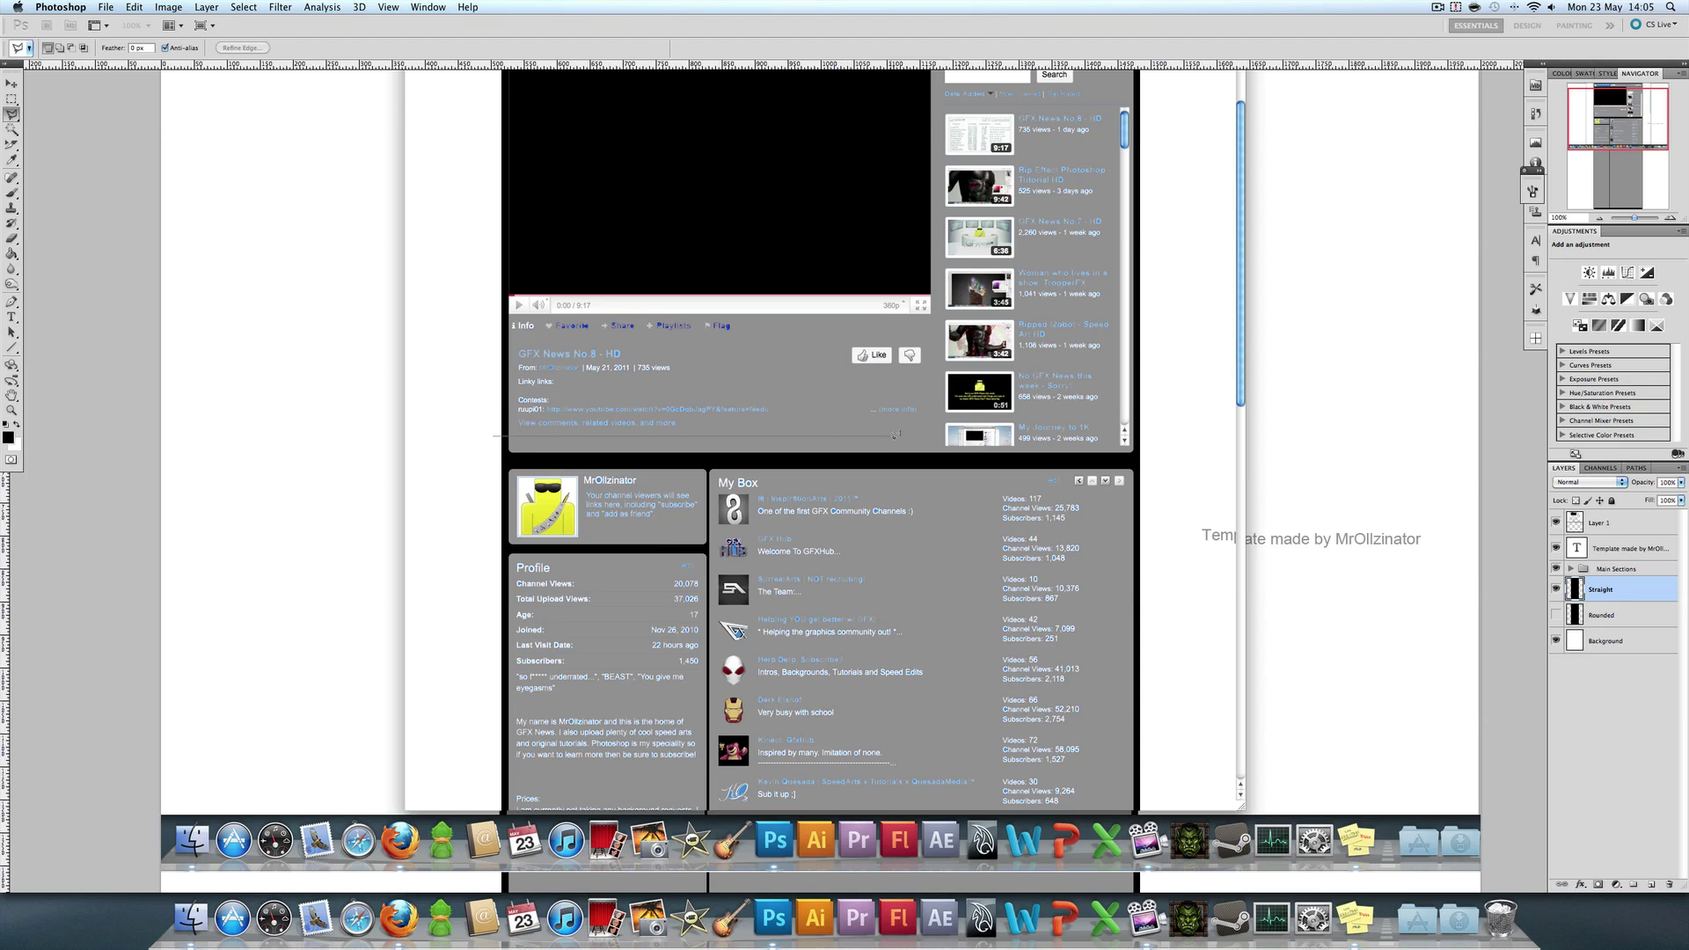
mouse_move(903, 430)
mouse_down()
mouse_move(863, 465)
mouse_move(886, 452)
mouse_move(906, 450)
mouse_up()
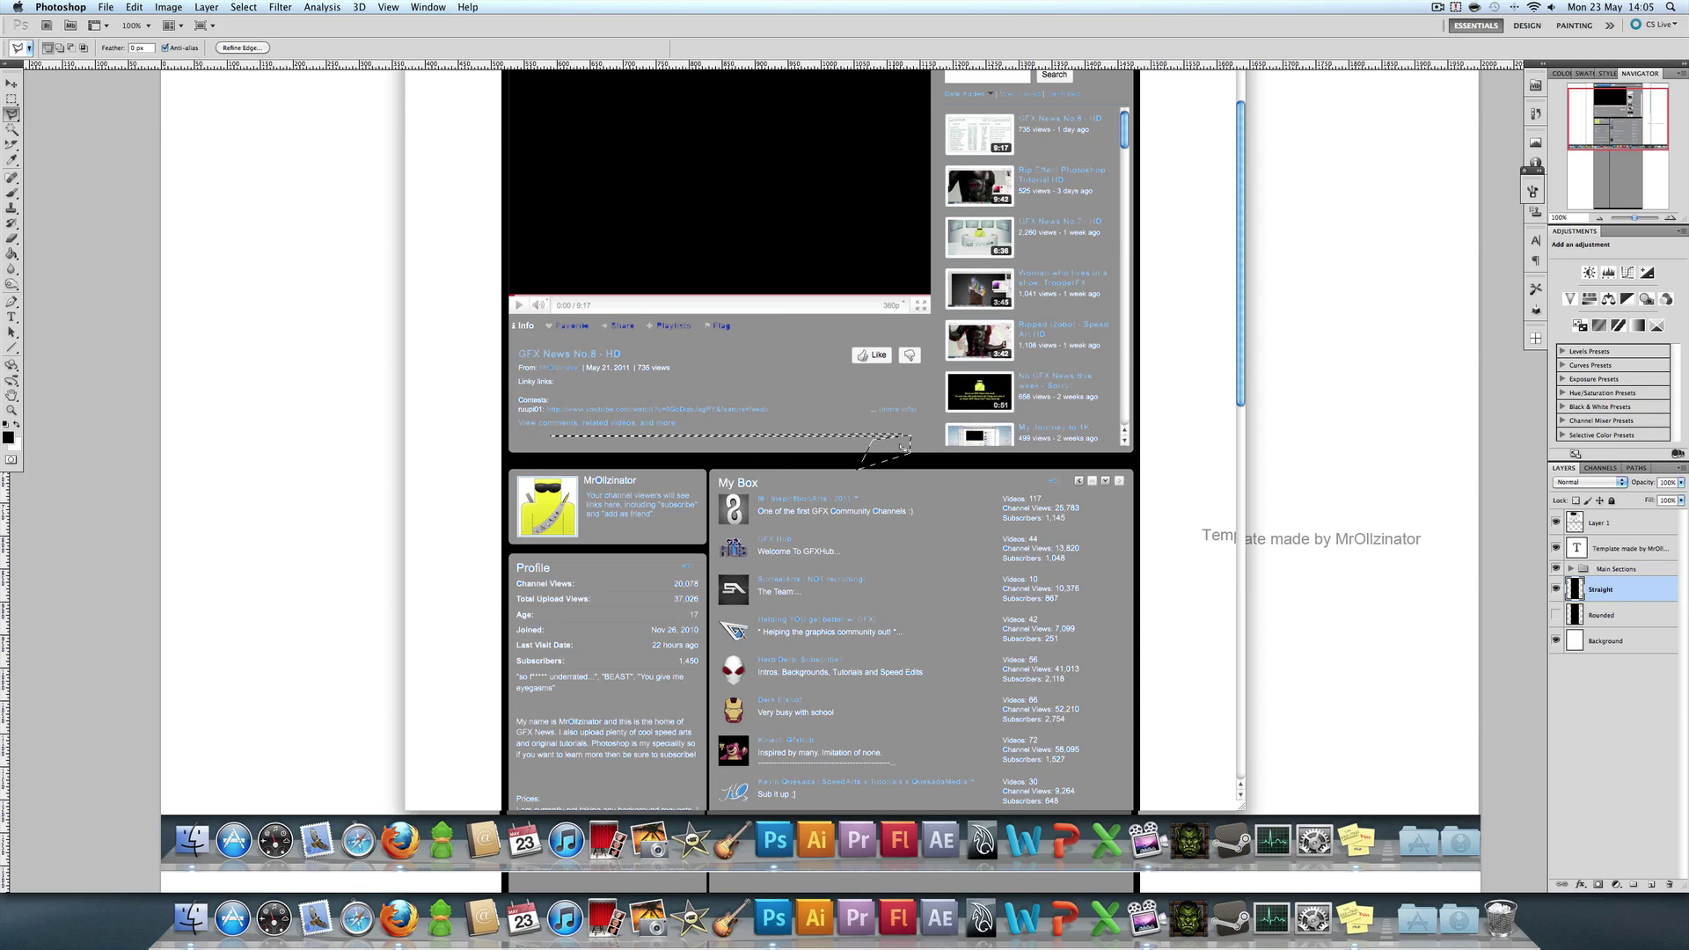
key(super+d)
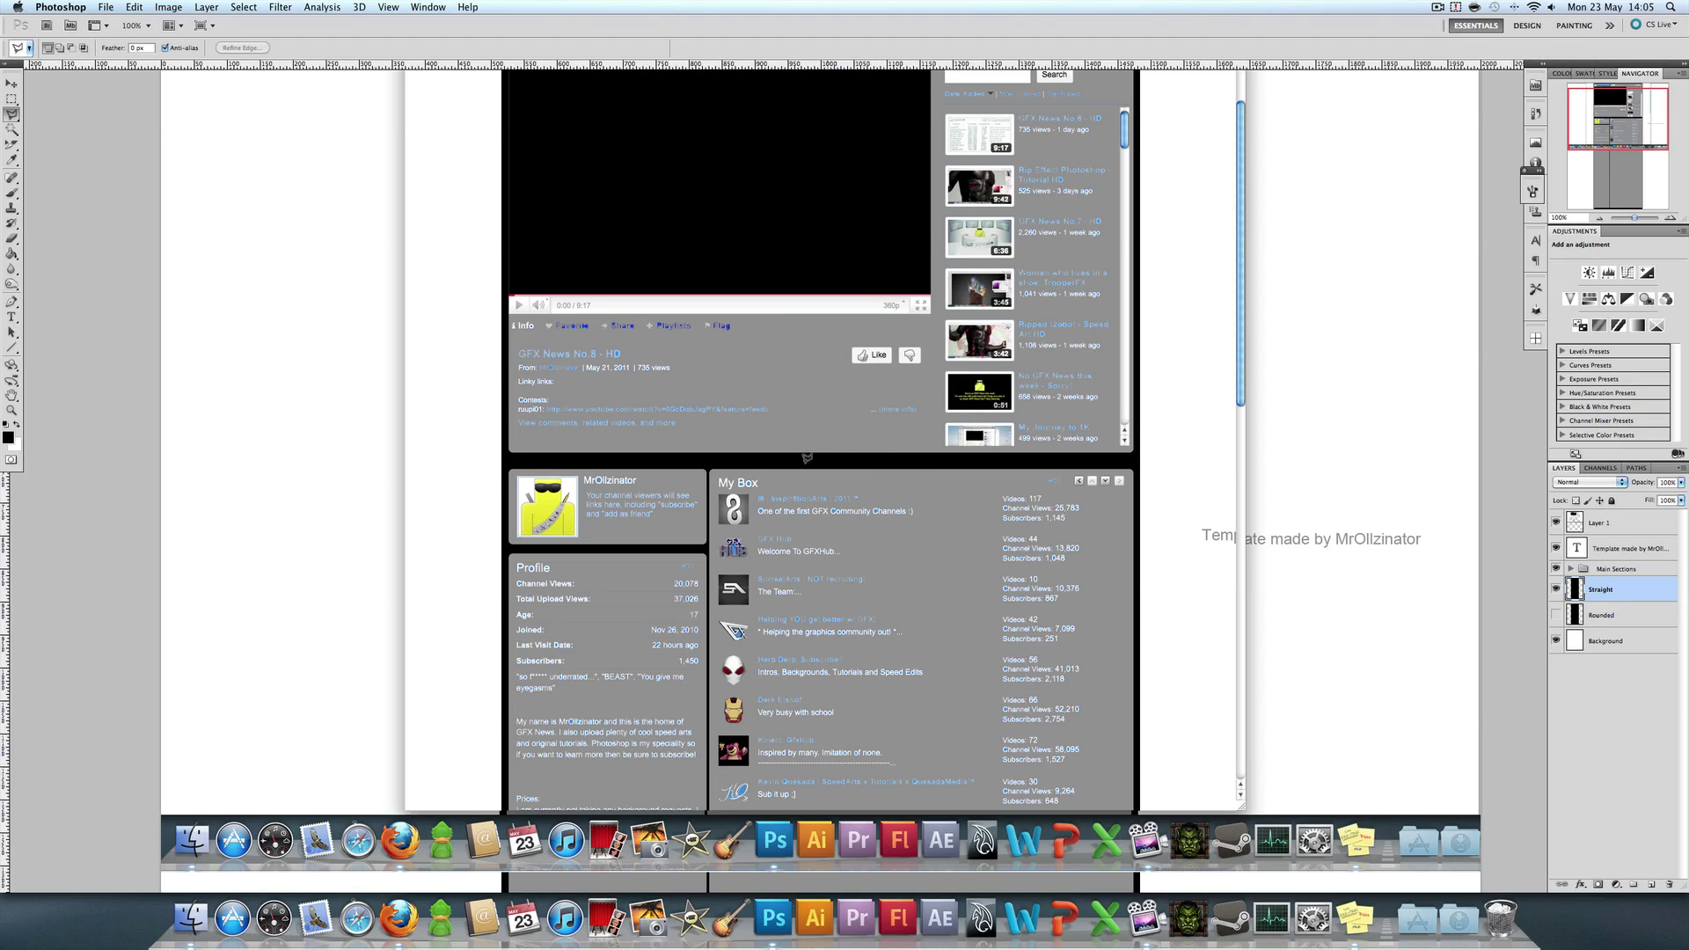
mouse_move(493, 433)
mouse_down()
mouse_move(731, 442)
mouse_move(858, 431)
mouse_up()
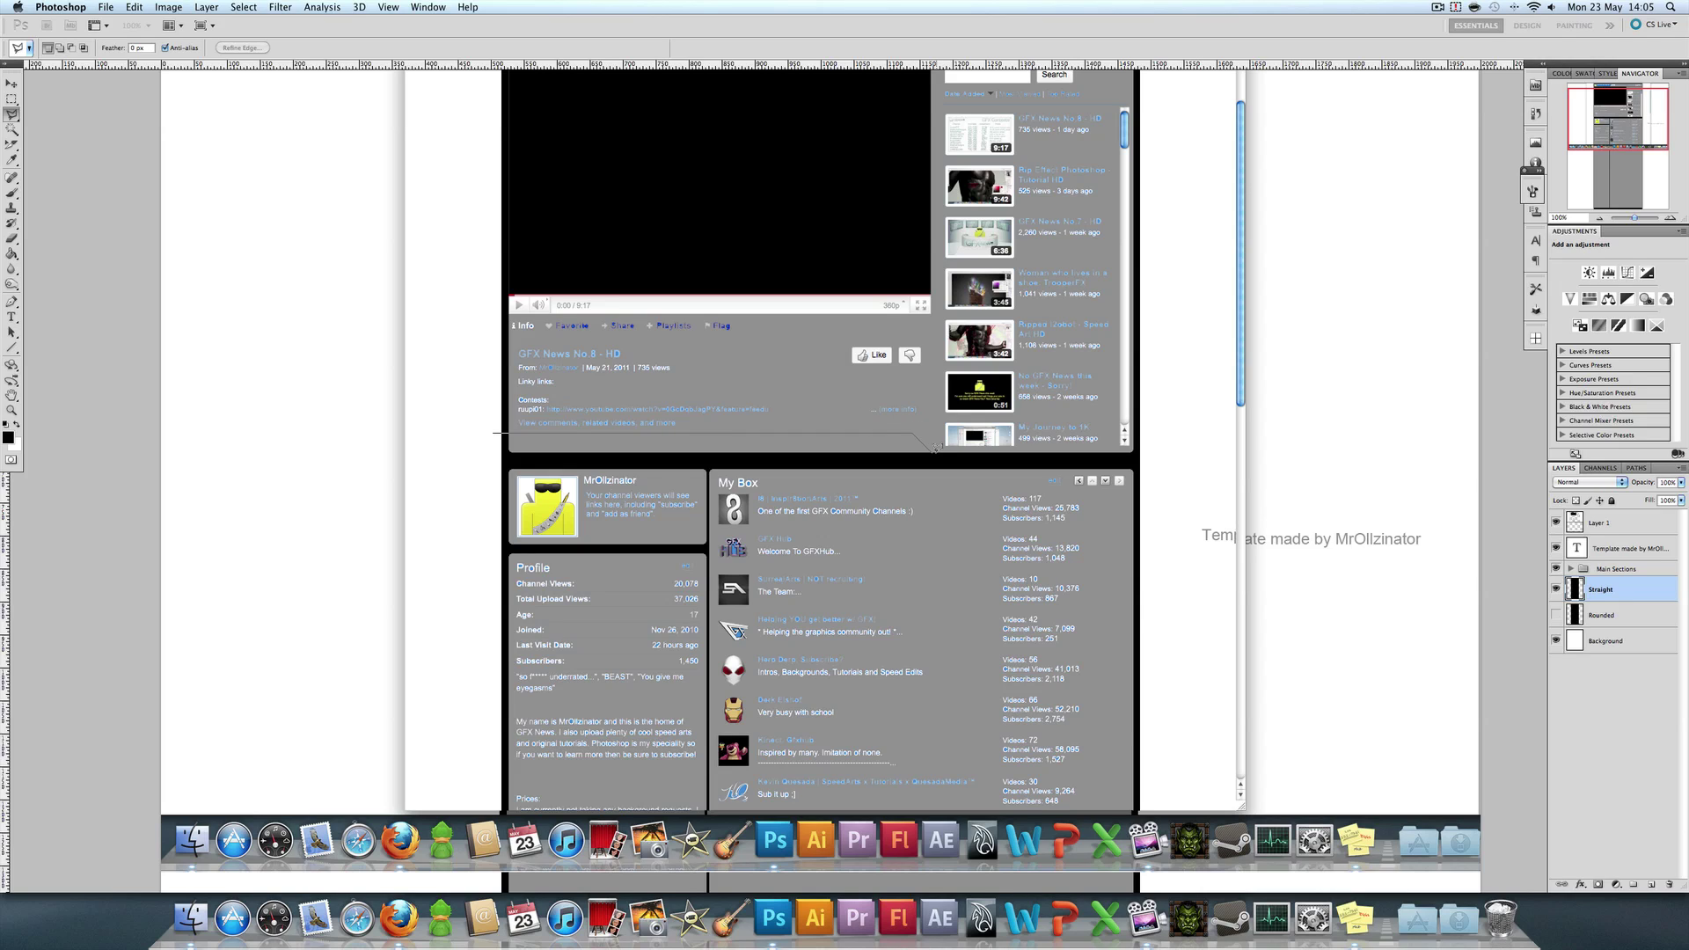
mouse_move(950, 444)
mouse_down()
mouse_move(1164, 440)
mouse_move(1155, 467)
mouse_move(1044, 451)
mouse_move(952, 455)
mouse_move(1115, 463)
mouse_move(772, 471)
mouse_up()
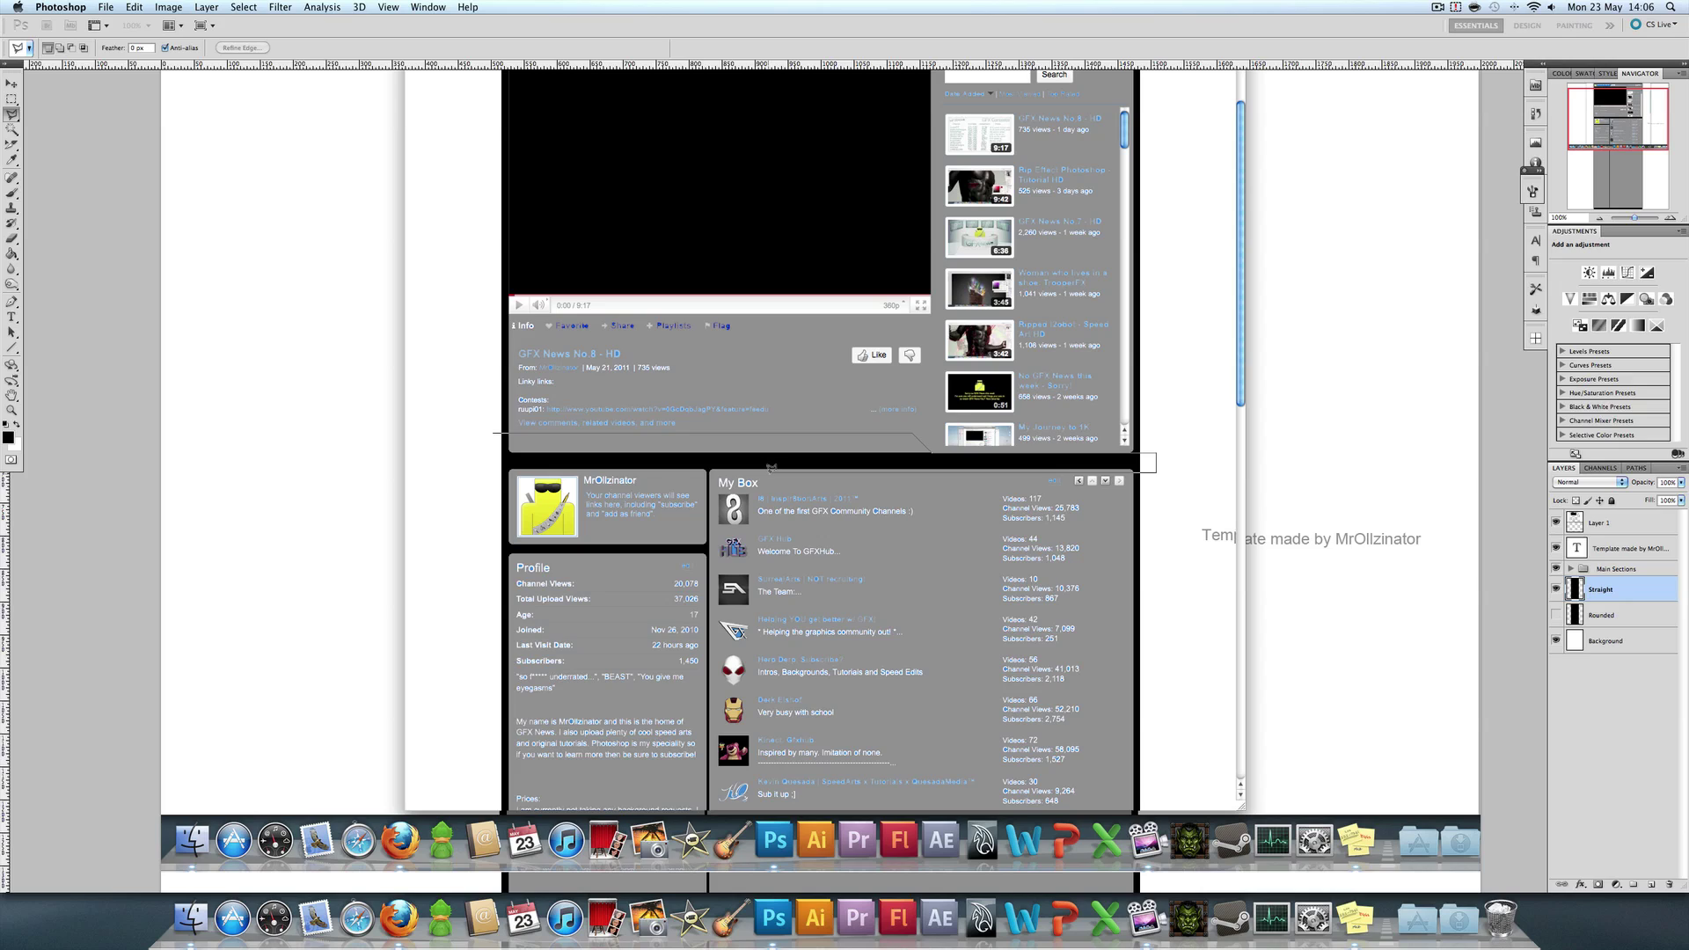
mouse_move(775, 467)
mouse_down()
mouse_move(490, 456)
mouse_move(491, 433)
mouse_up()
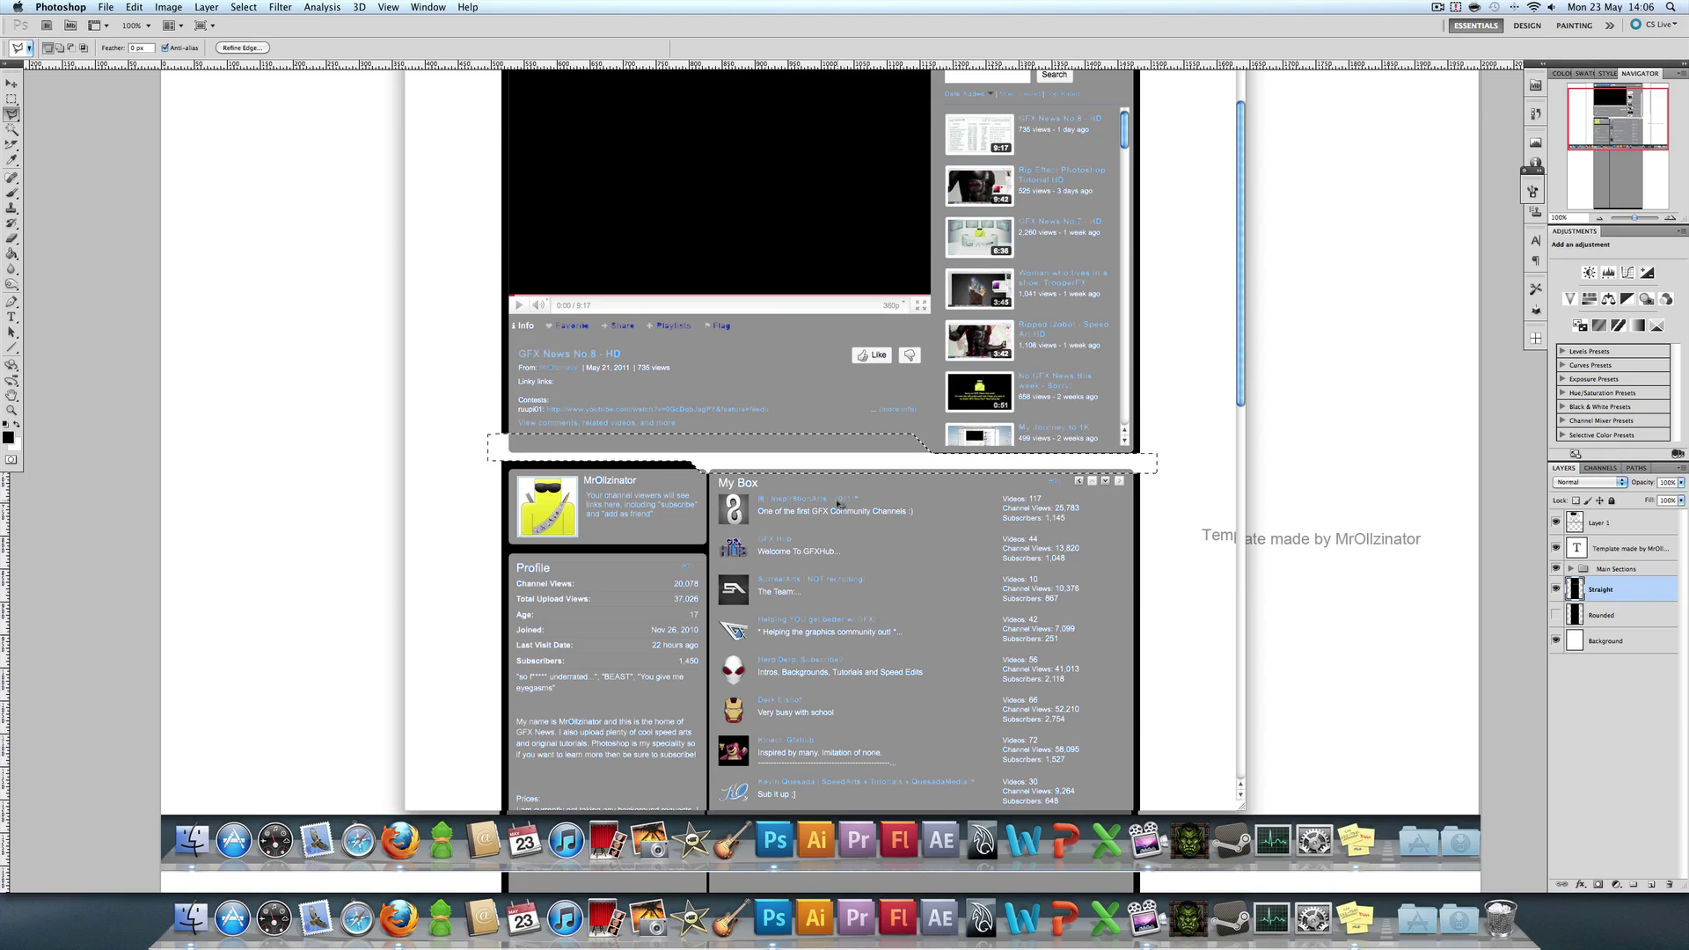
key(super+d)
Hide Layer 1 and the Main Sections group, then show the screenshot again over the black shapes.
click(1556, 523)
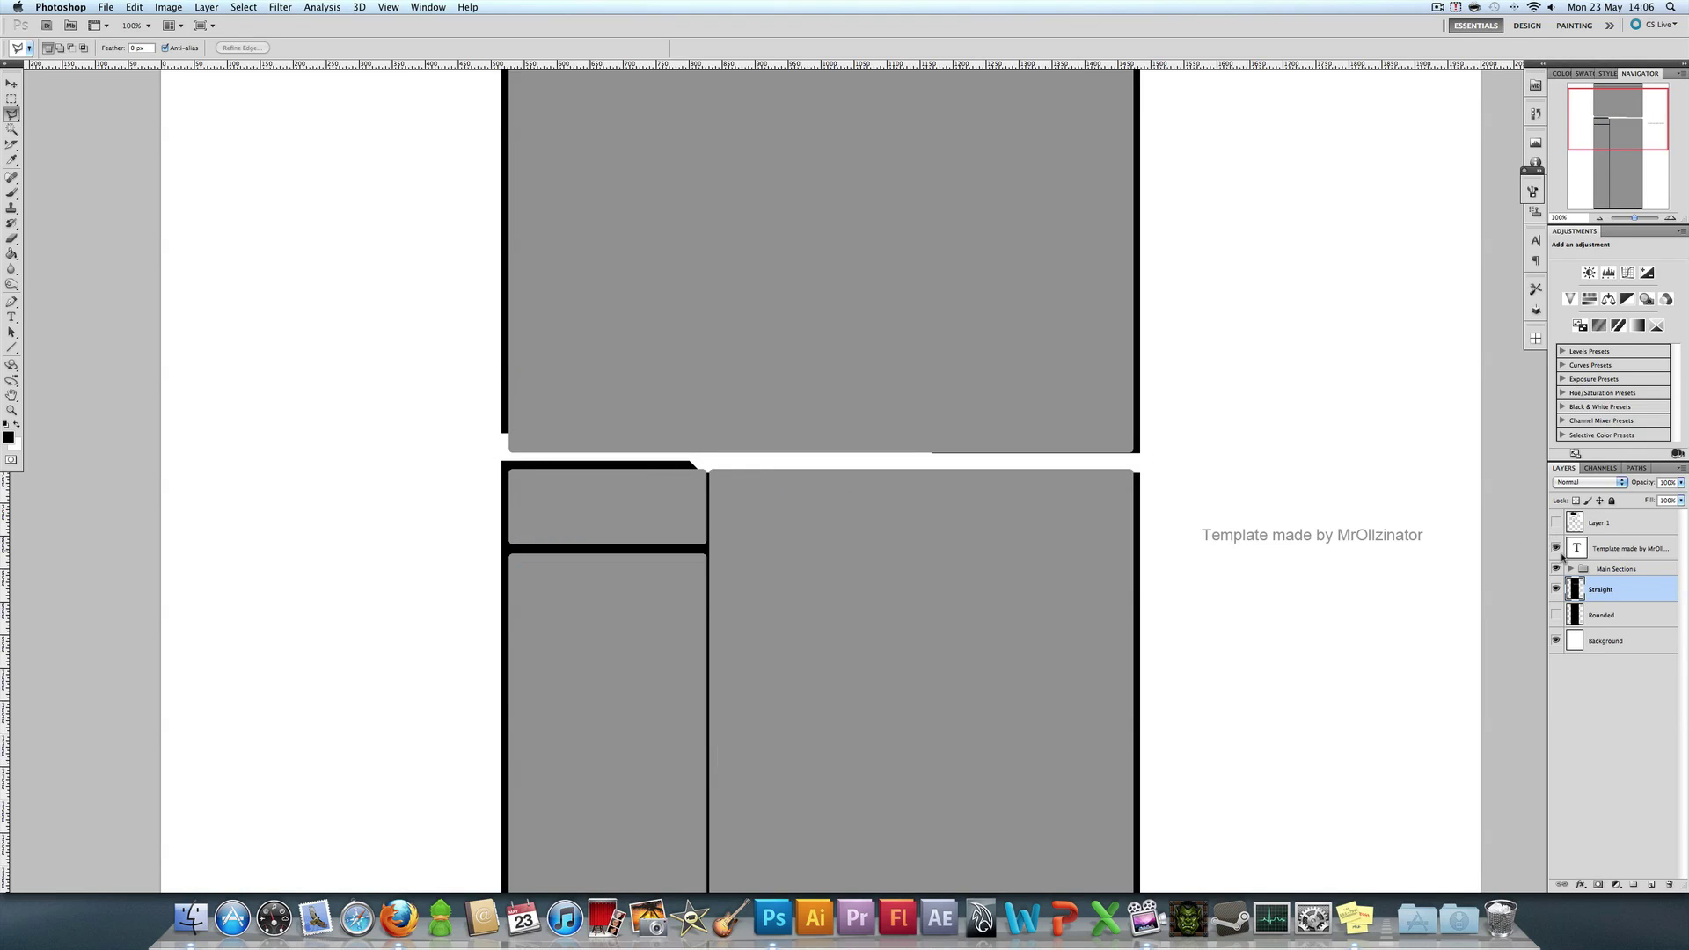
click(1556, 568)
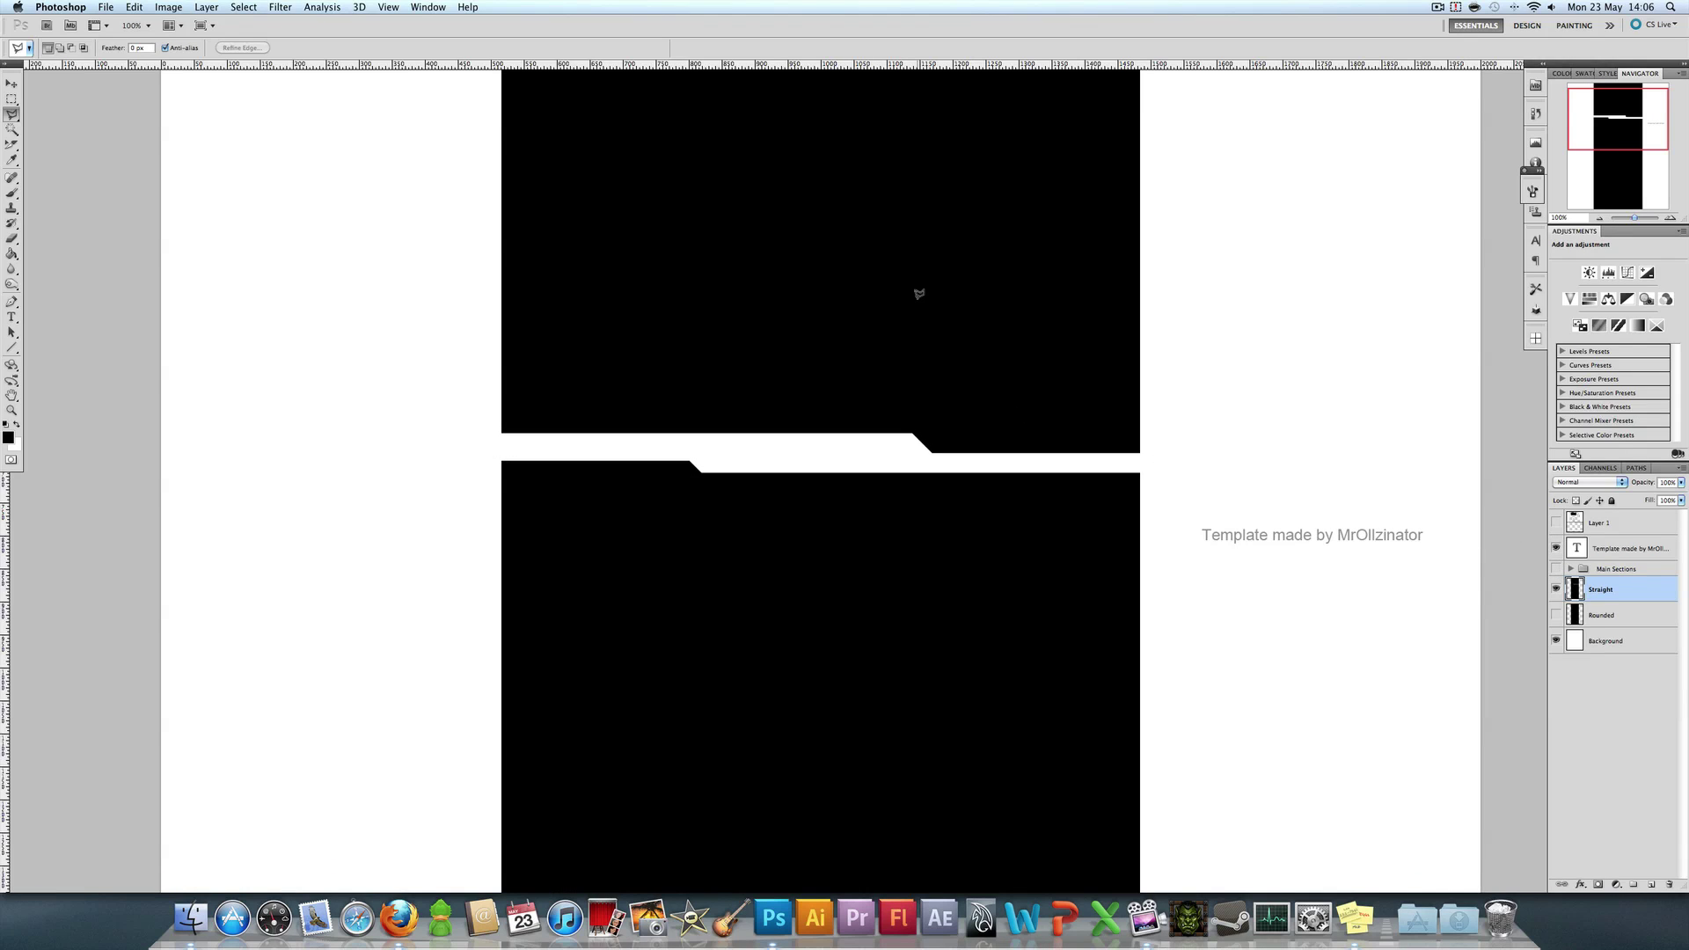
scroll(919, 293, up, 5)
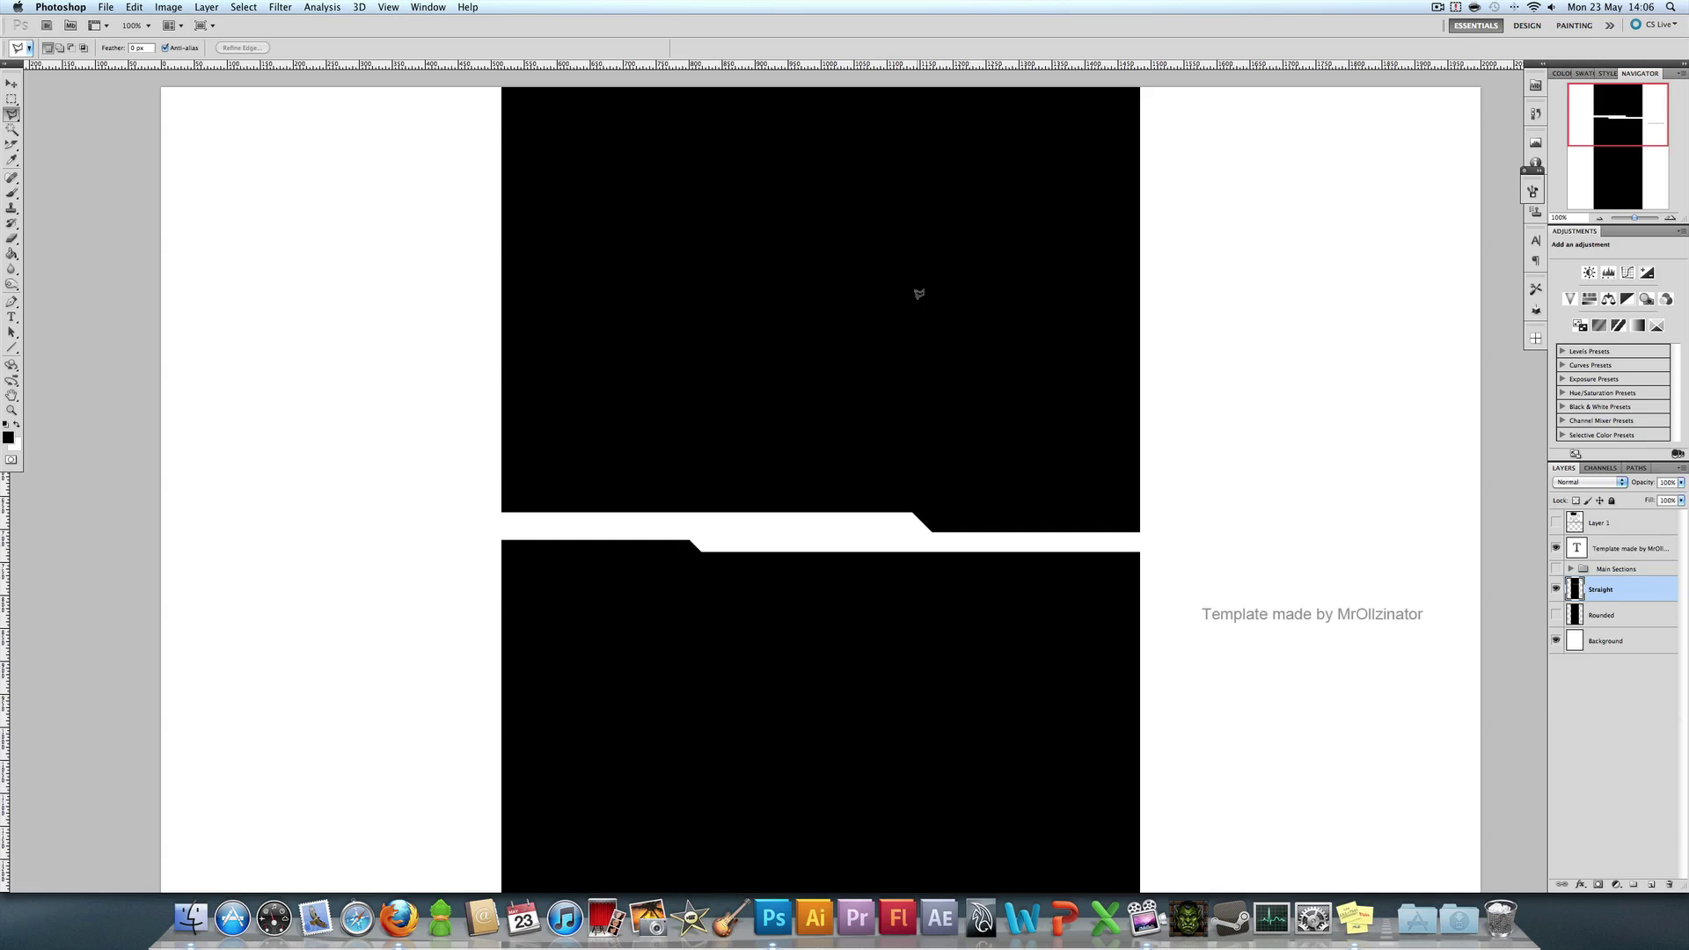
scroll(919, 294, down, 4)
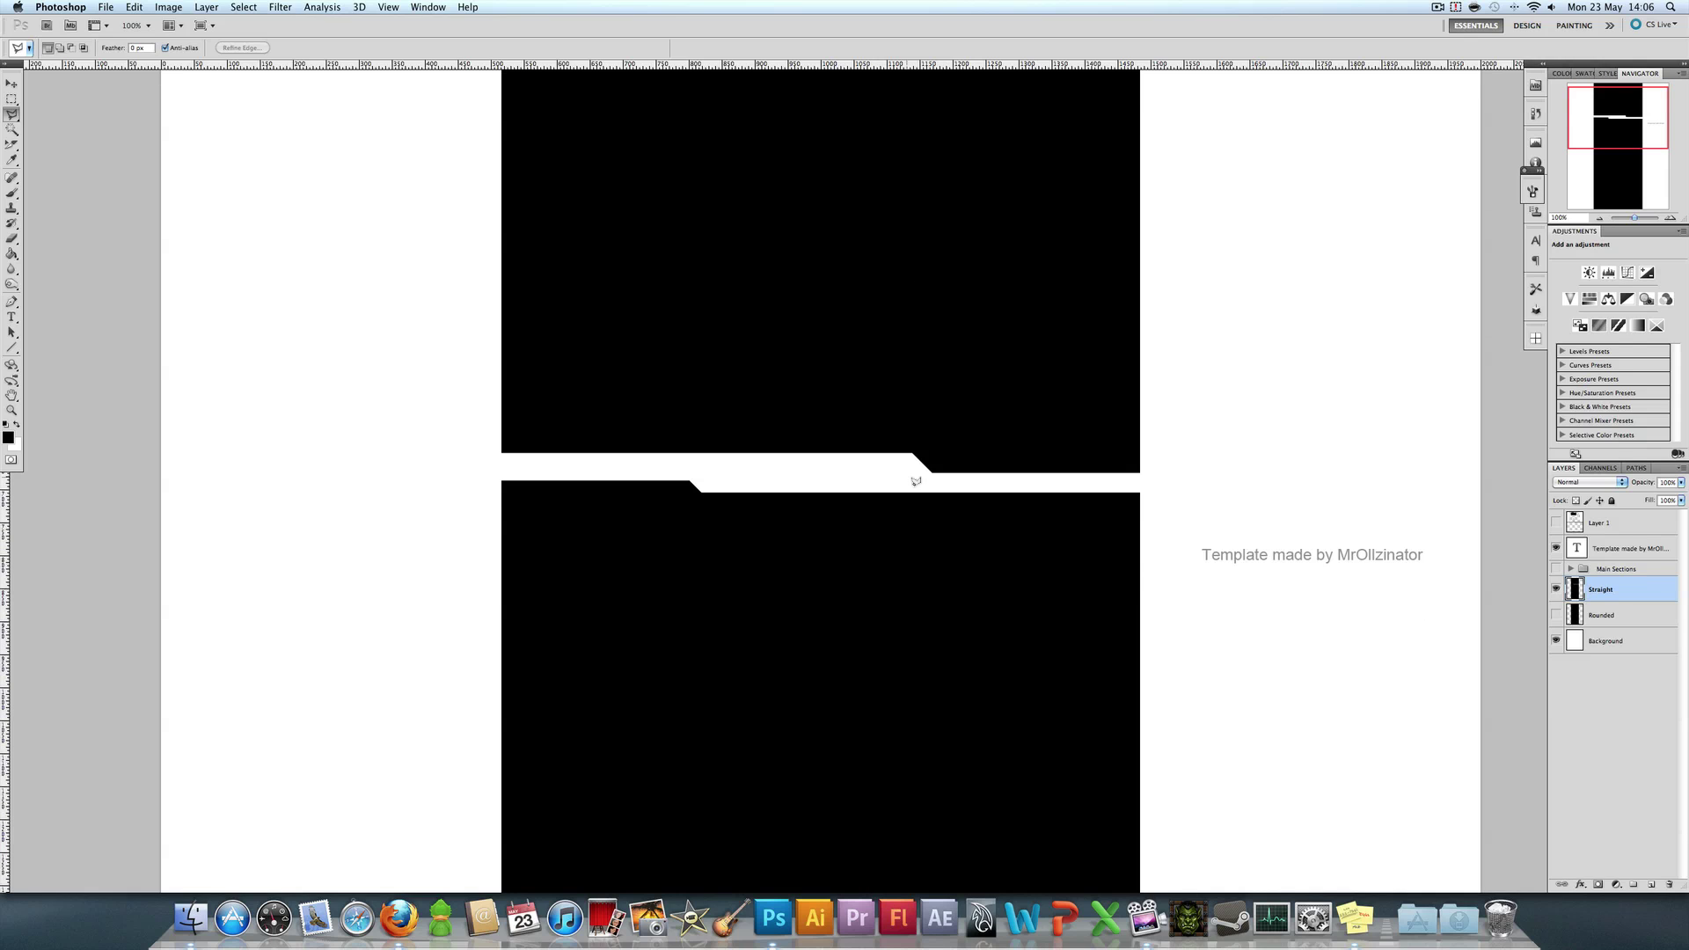
click(1556, 522)
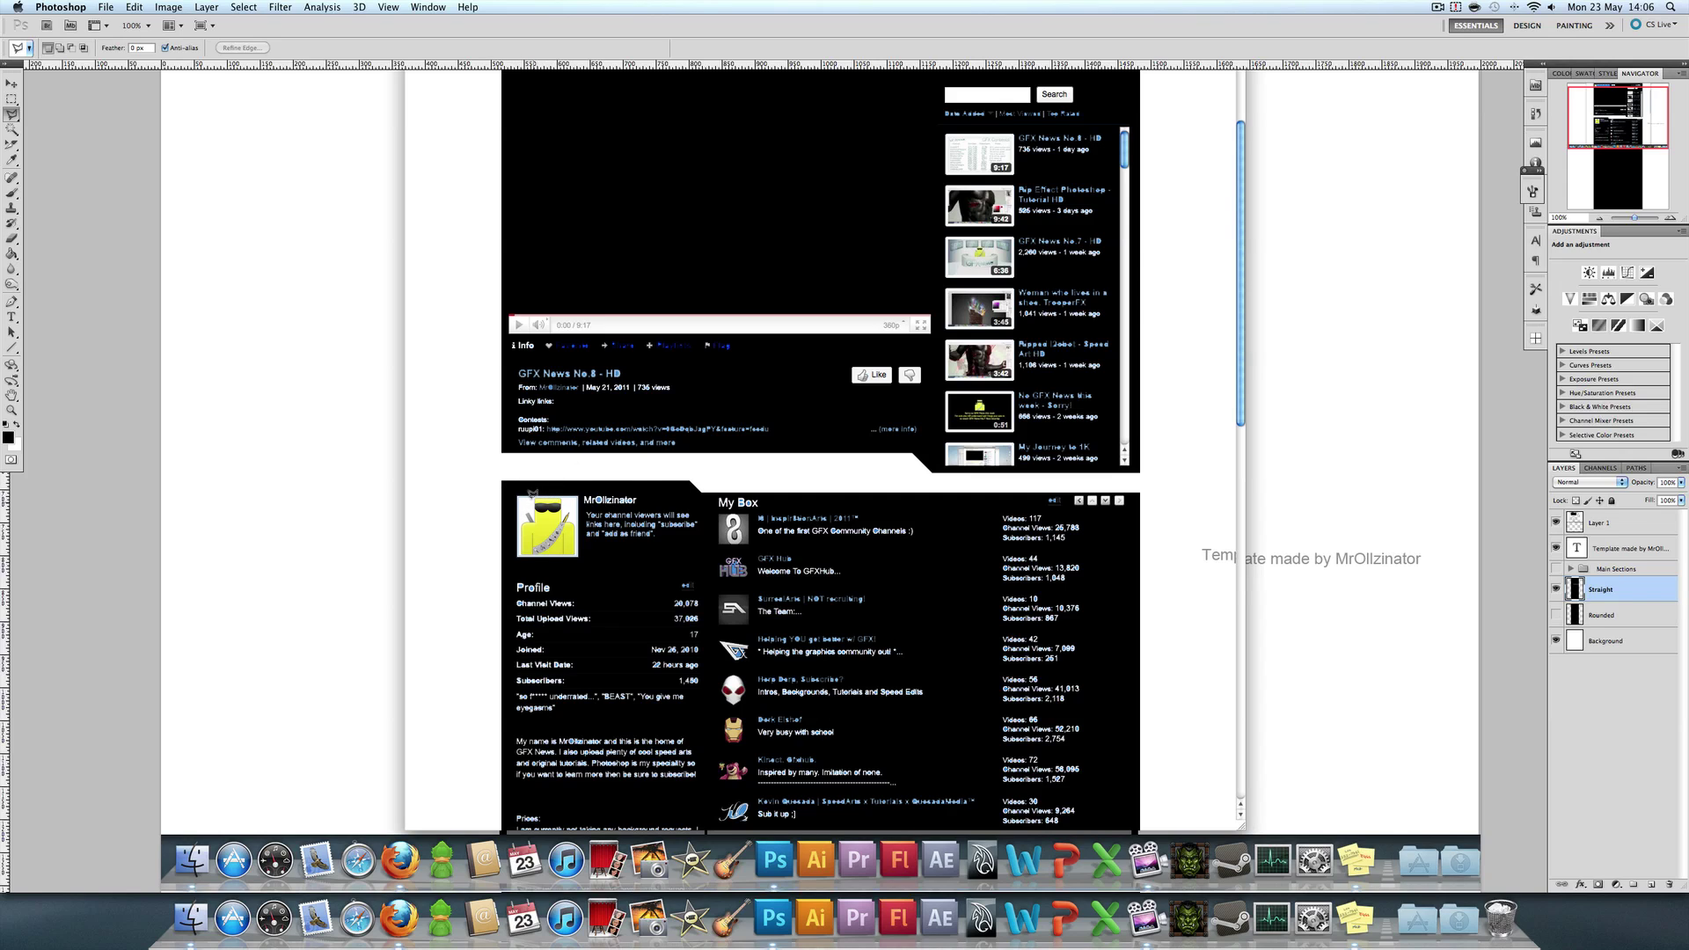
Clip off the profile box's top-left corner with a Polygonal Lasso triangle.
click(490, 505)
click(519, 472)
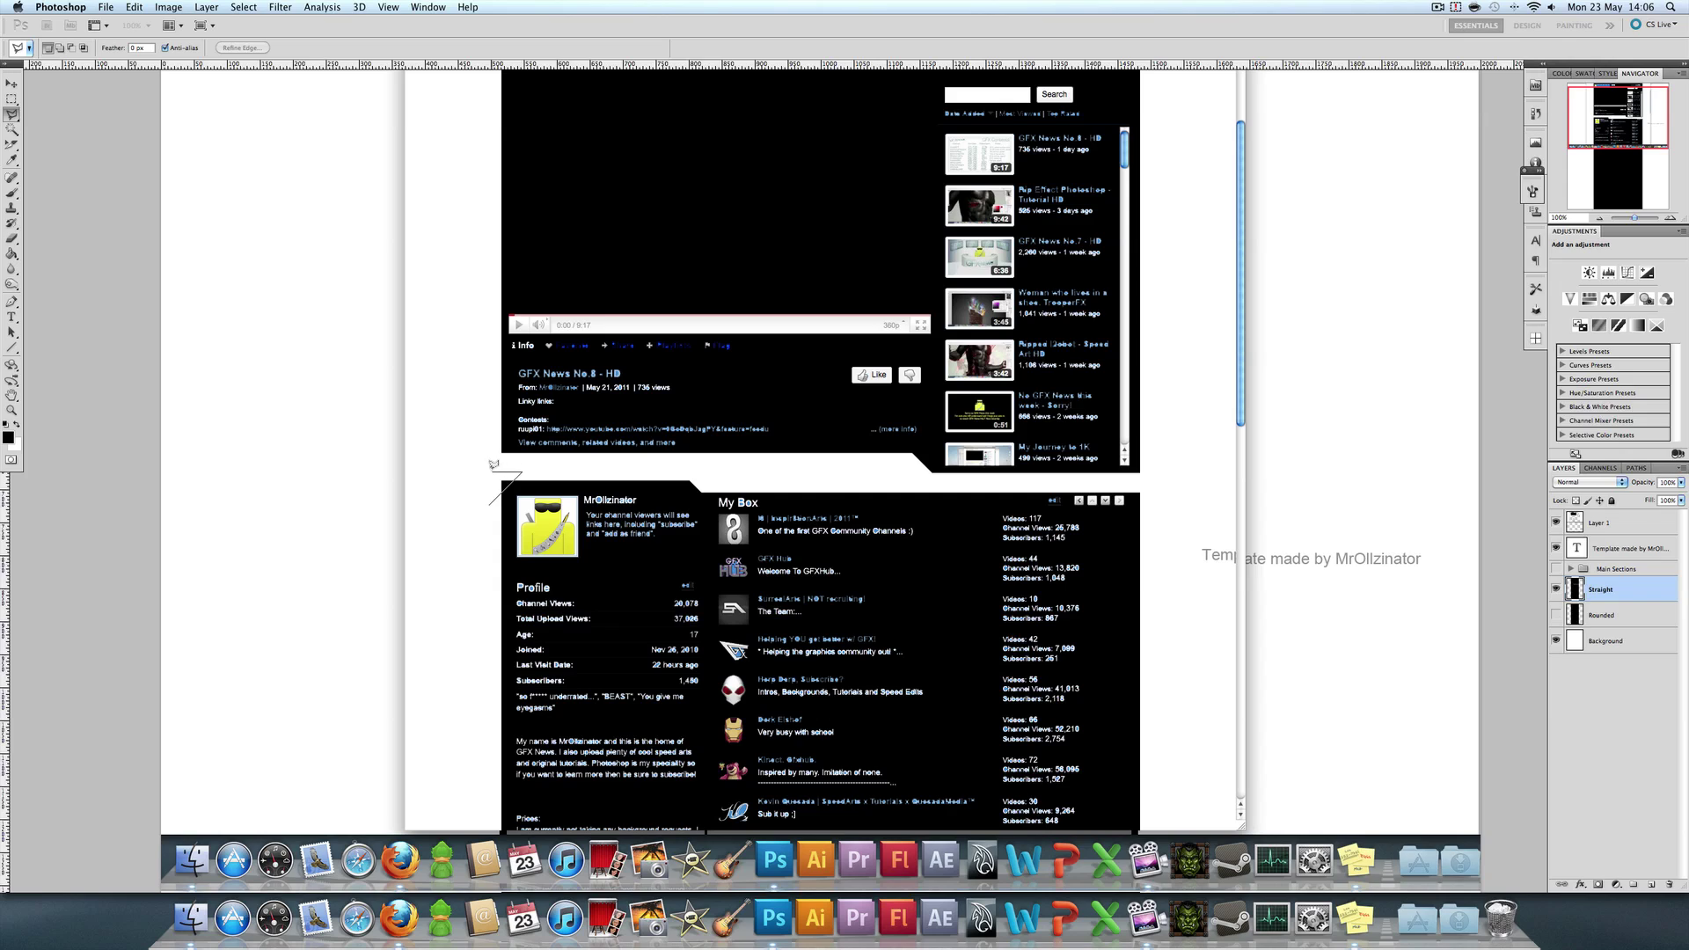
double_click(489, 471)
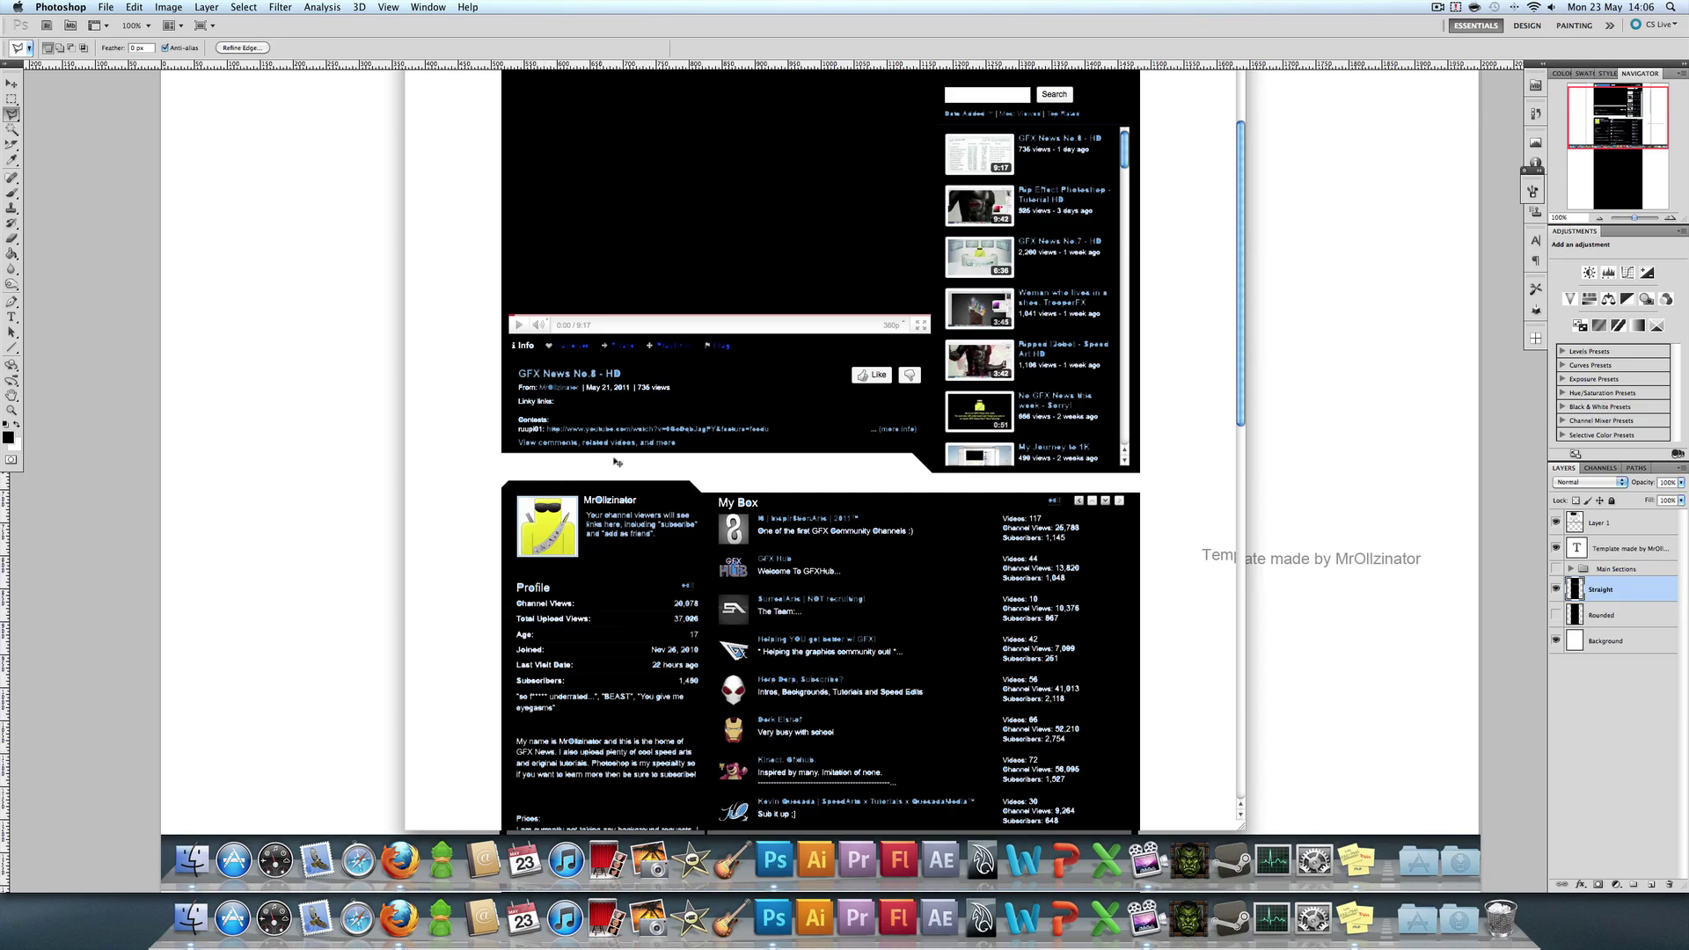
key(super+d)
Hide the screenshot layer and the template credit text, comparing the cuts once.
click(1555, 524)
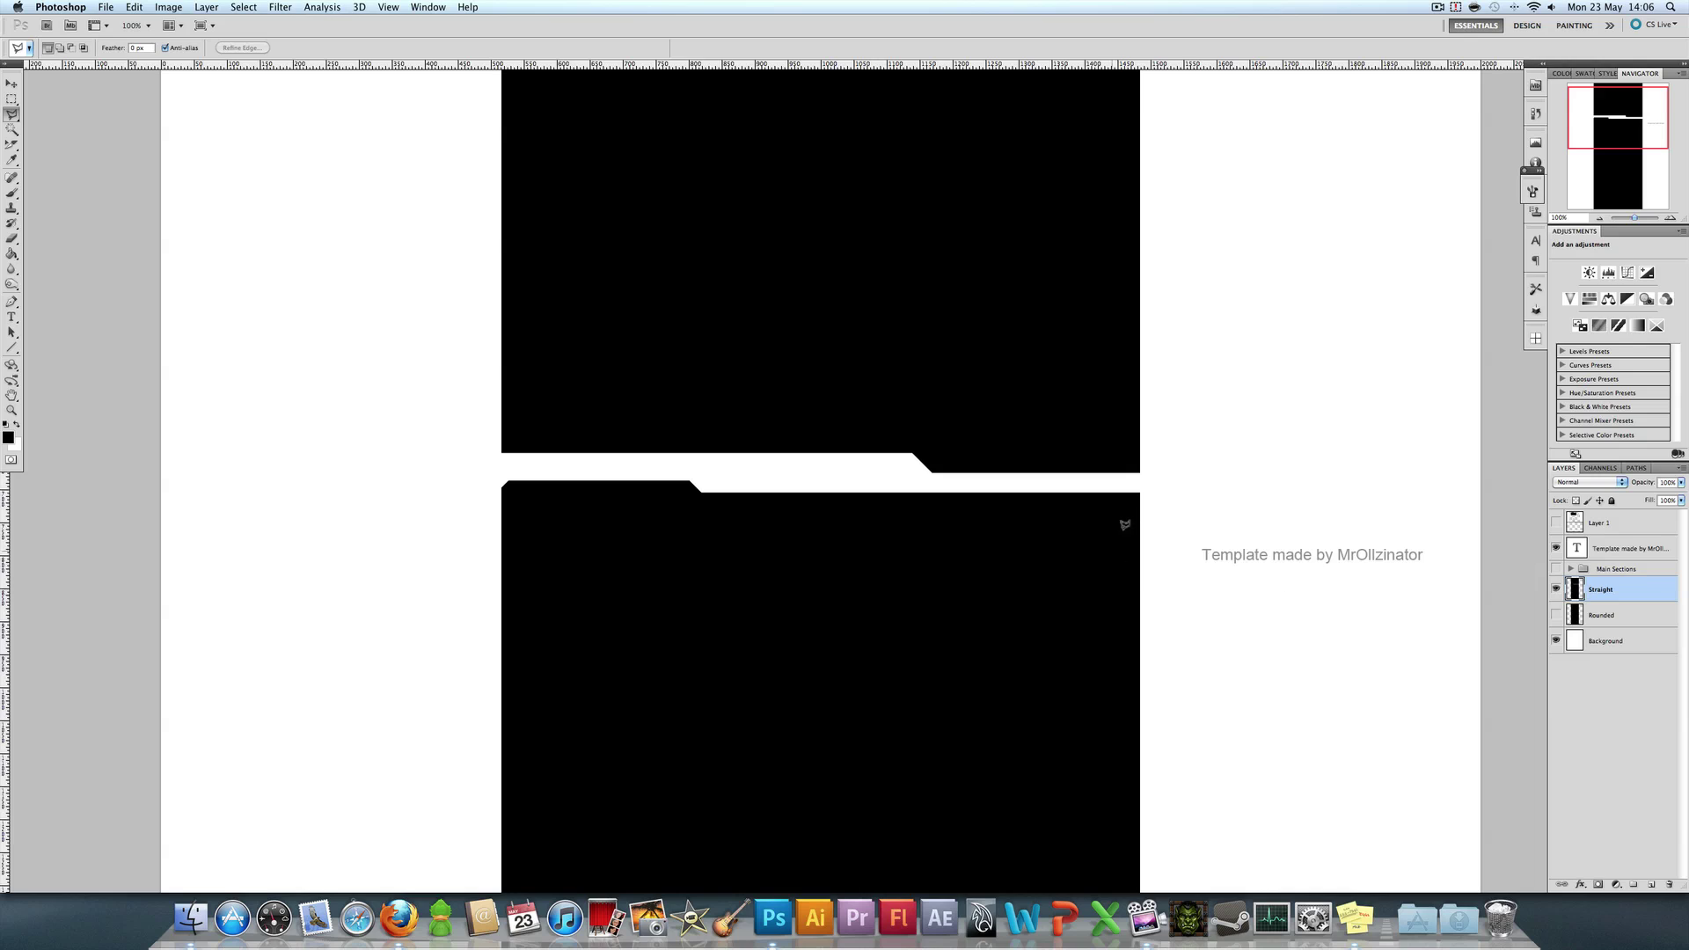
click(1555, 547)
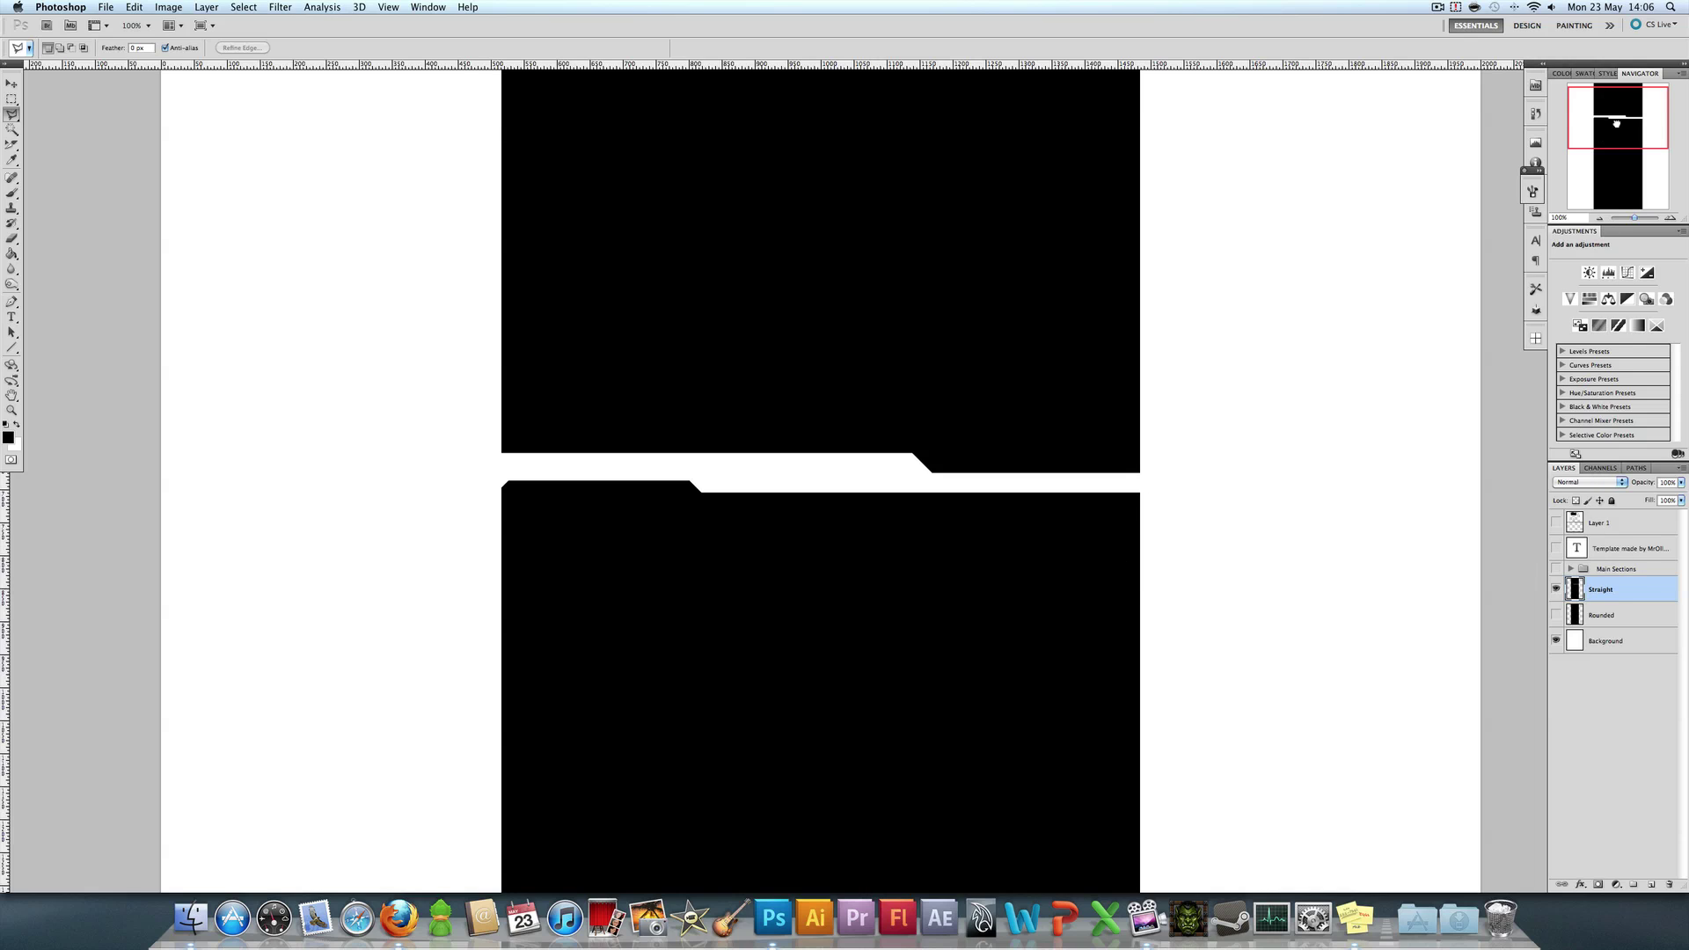
drag(1616, 124, 1600, 131)
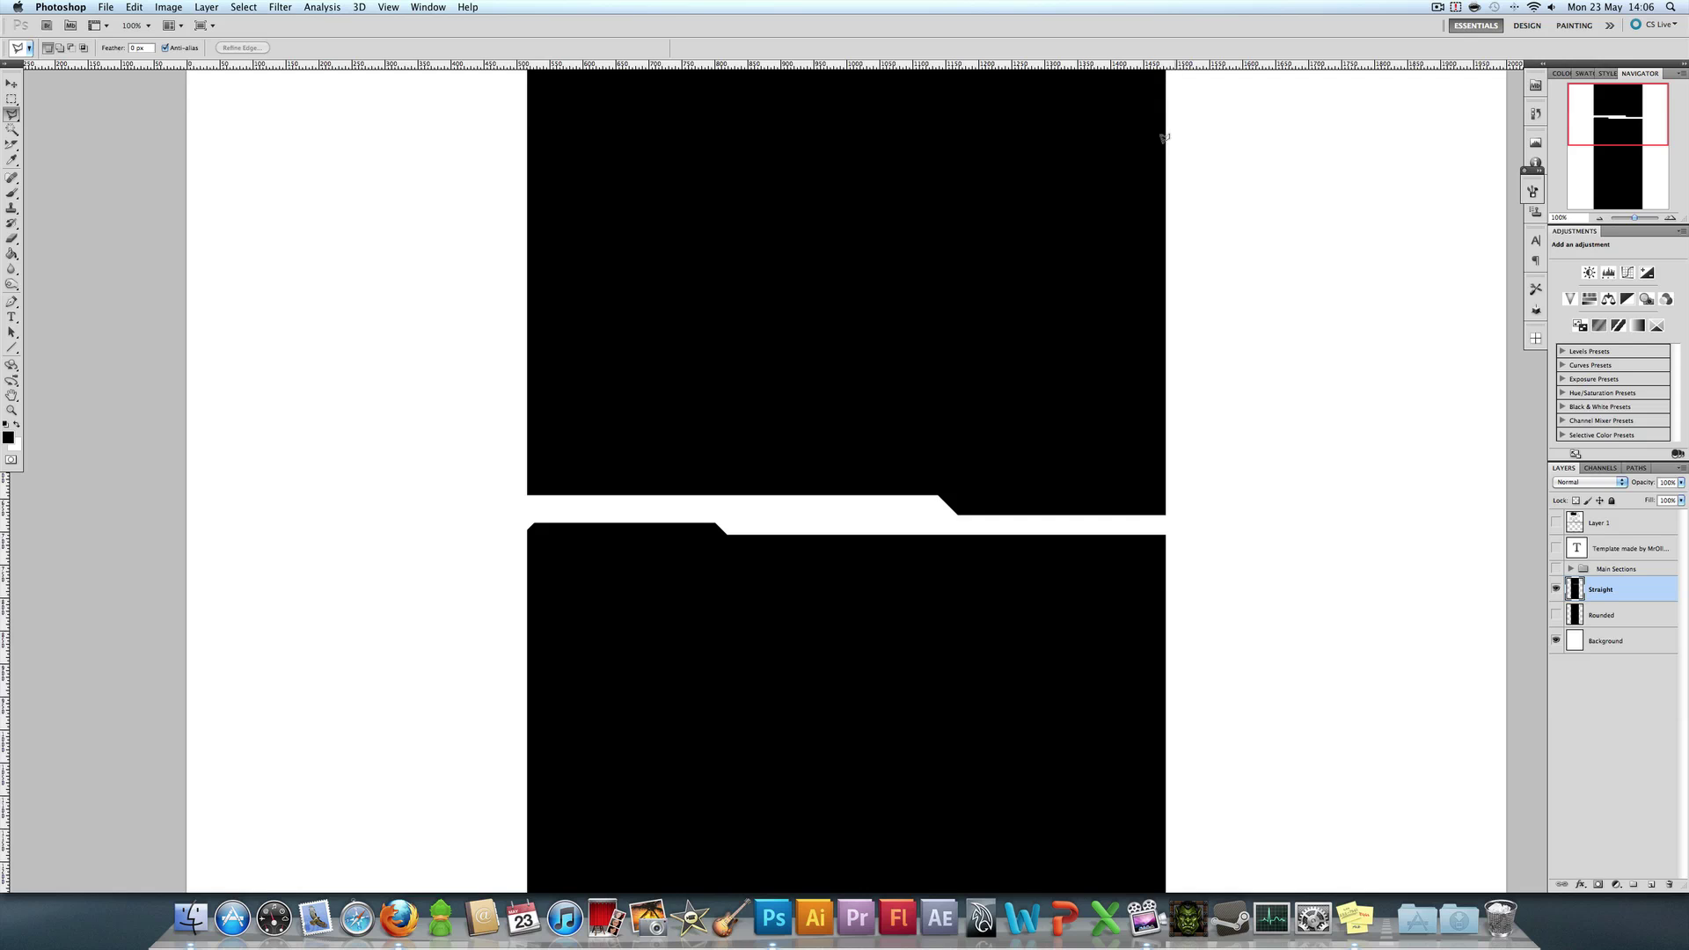
click(1555, 524)
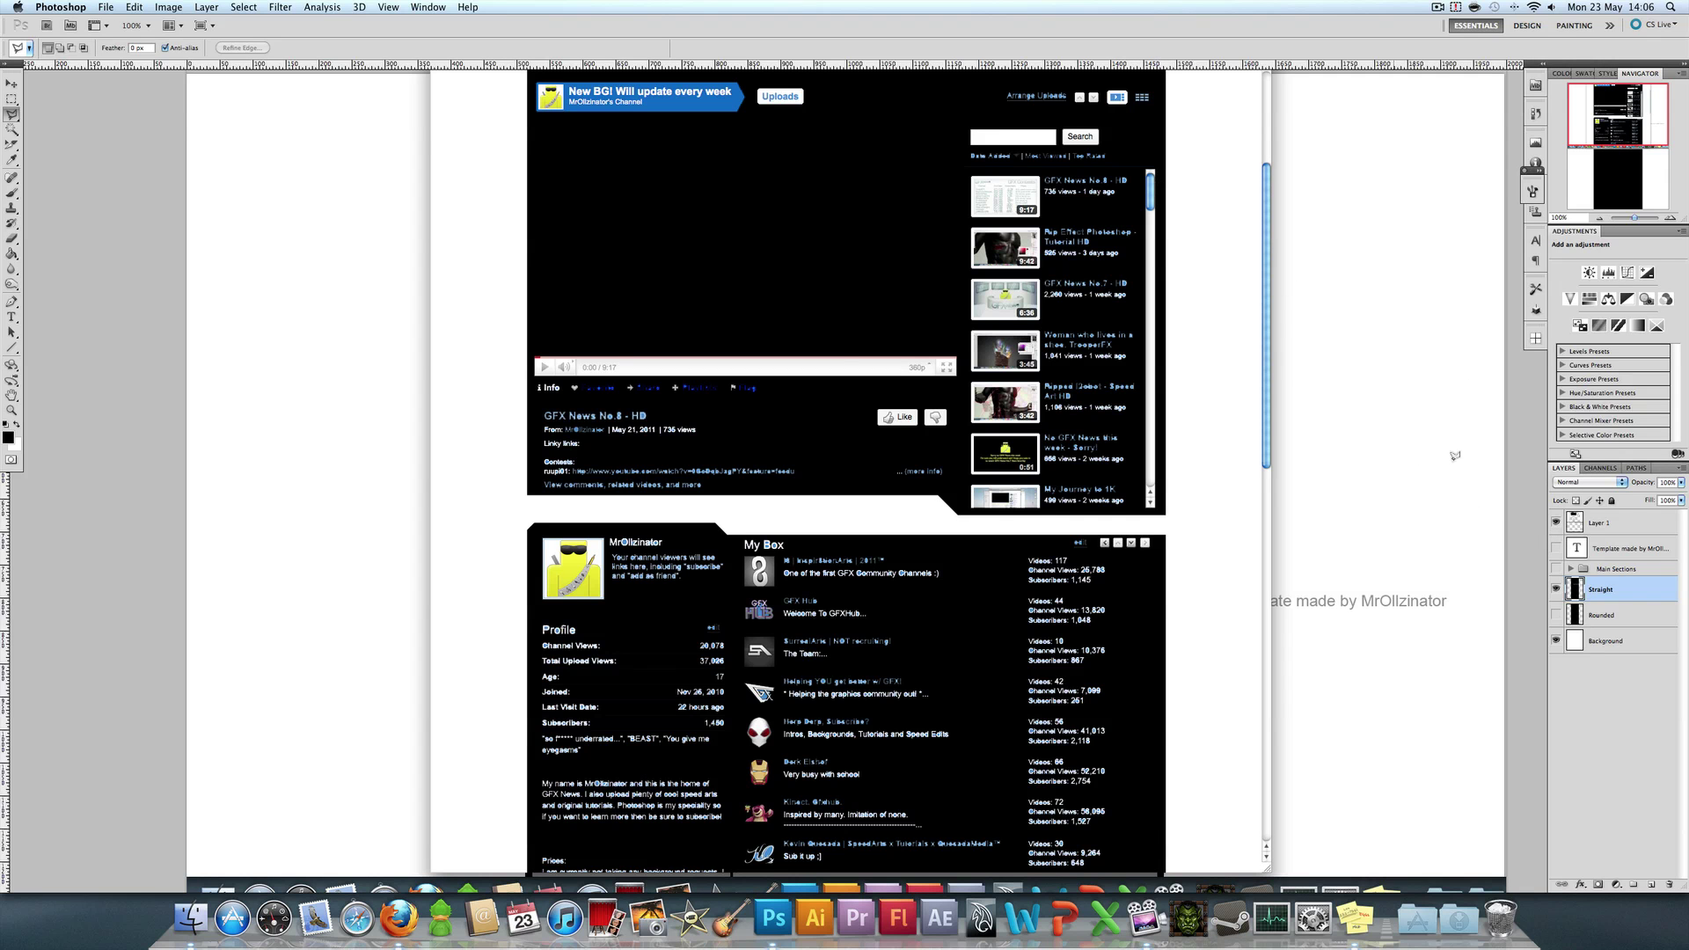
click(1556, 524)
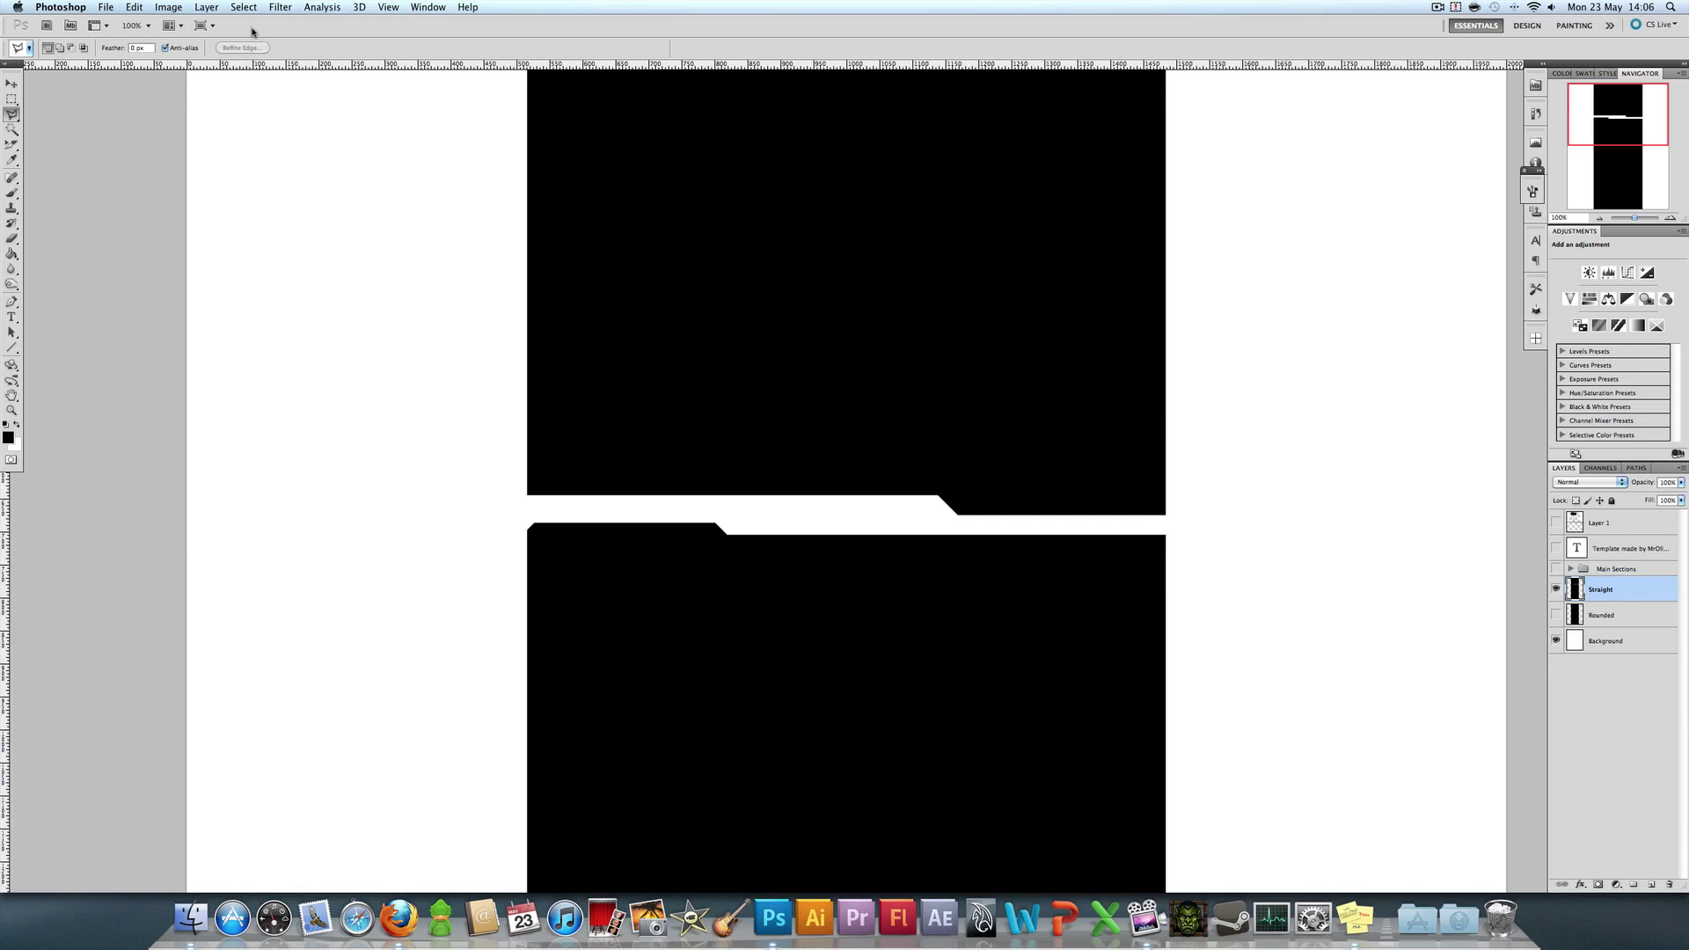
Give the Straight layer a blue Color Overlay of #297cb0.
click(204, 10)
mouse_move(264, 85)
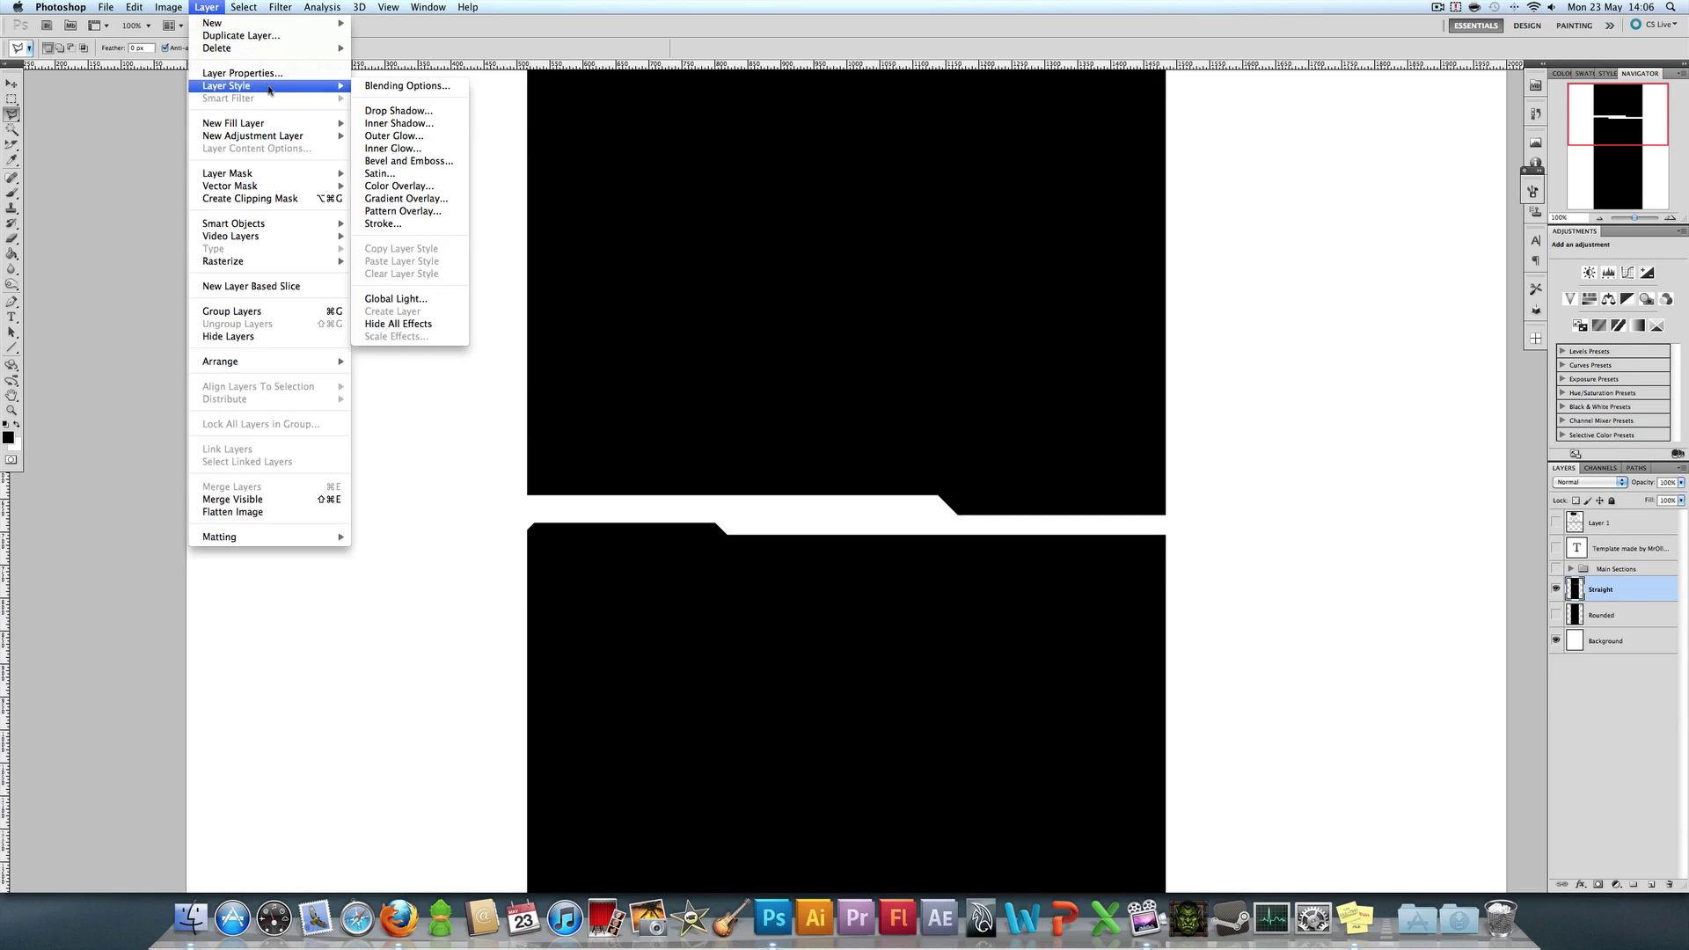
click(399, 187)
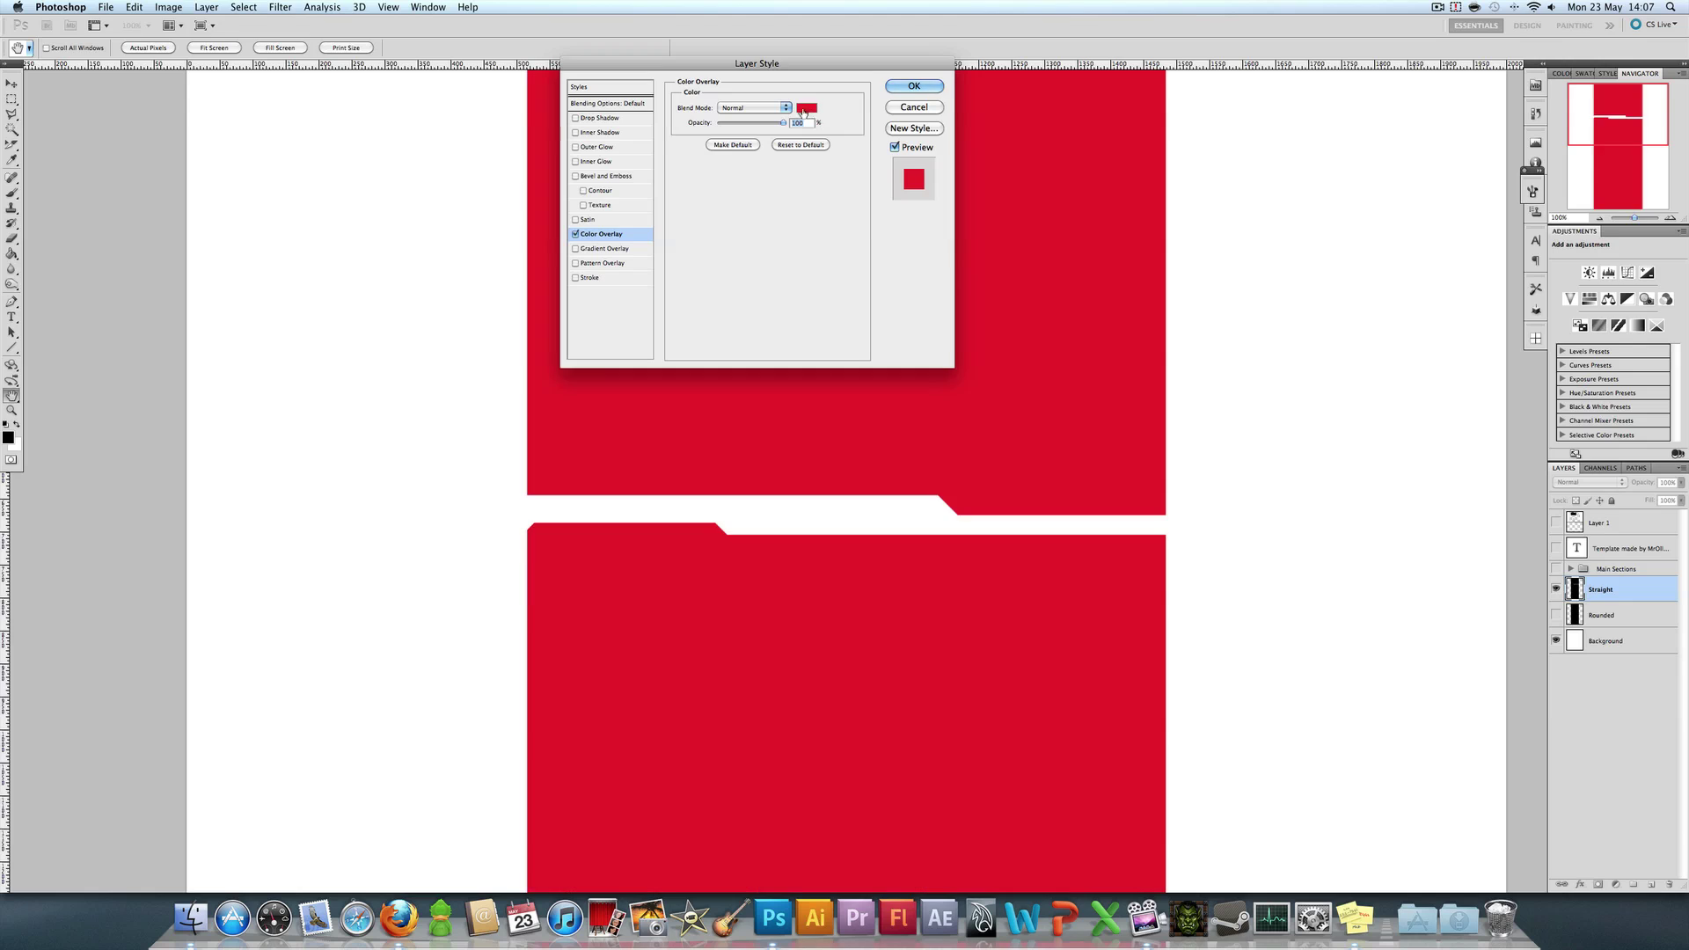
click(807, 108)
click(778, 705)
click(723, 683)
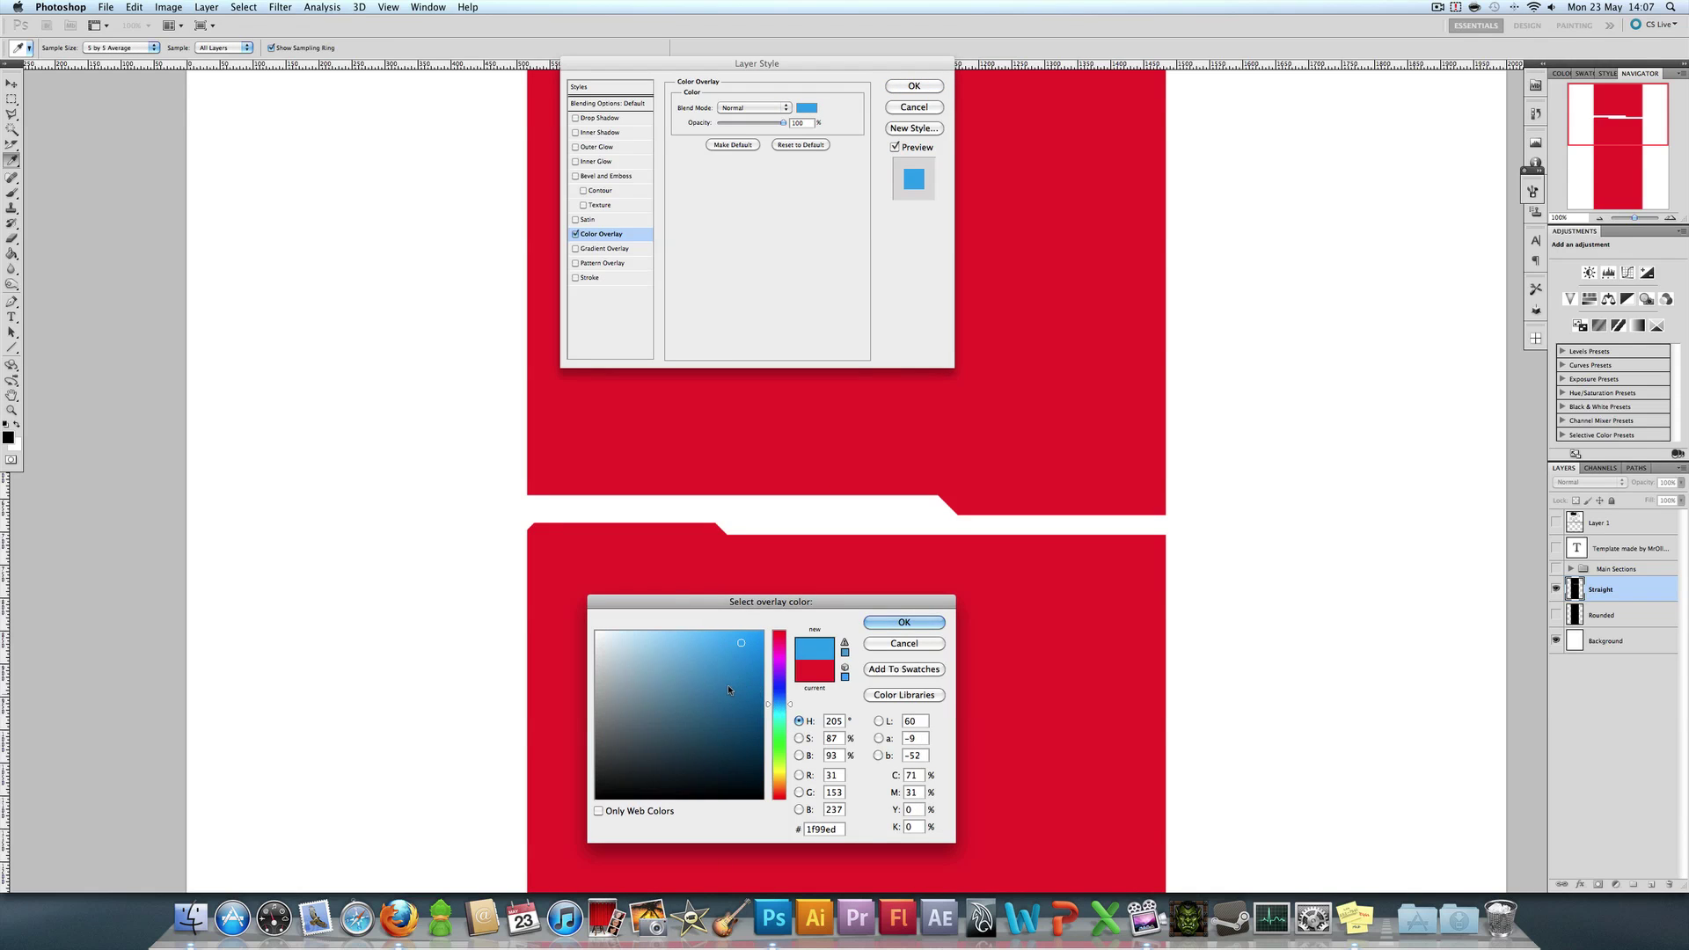
click(904, 622)
click(911, 87)
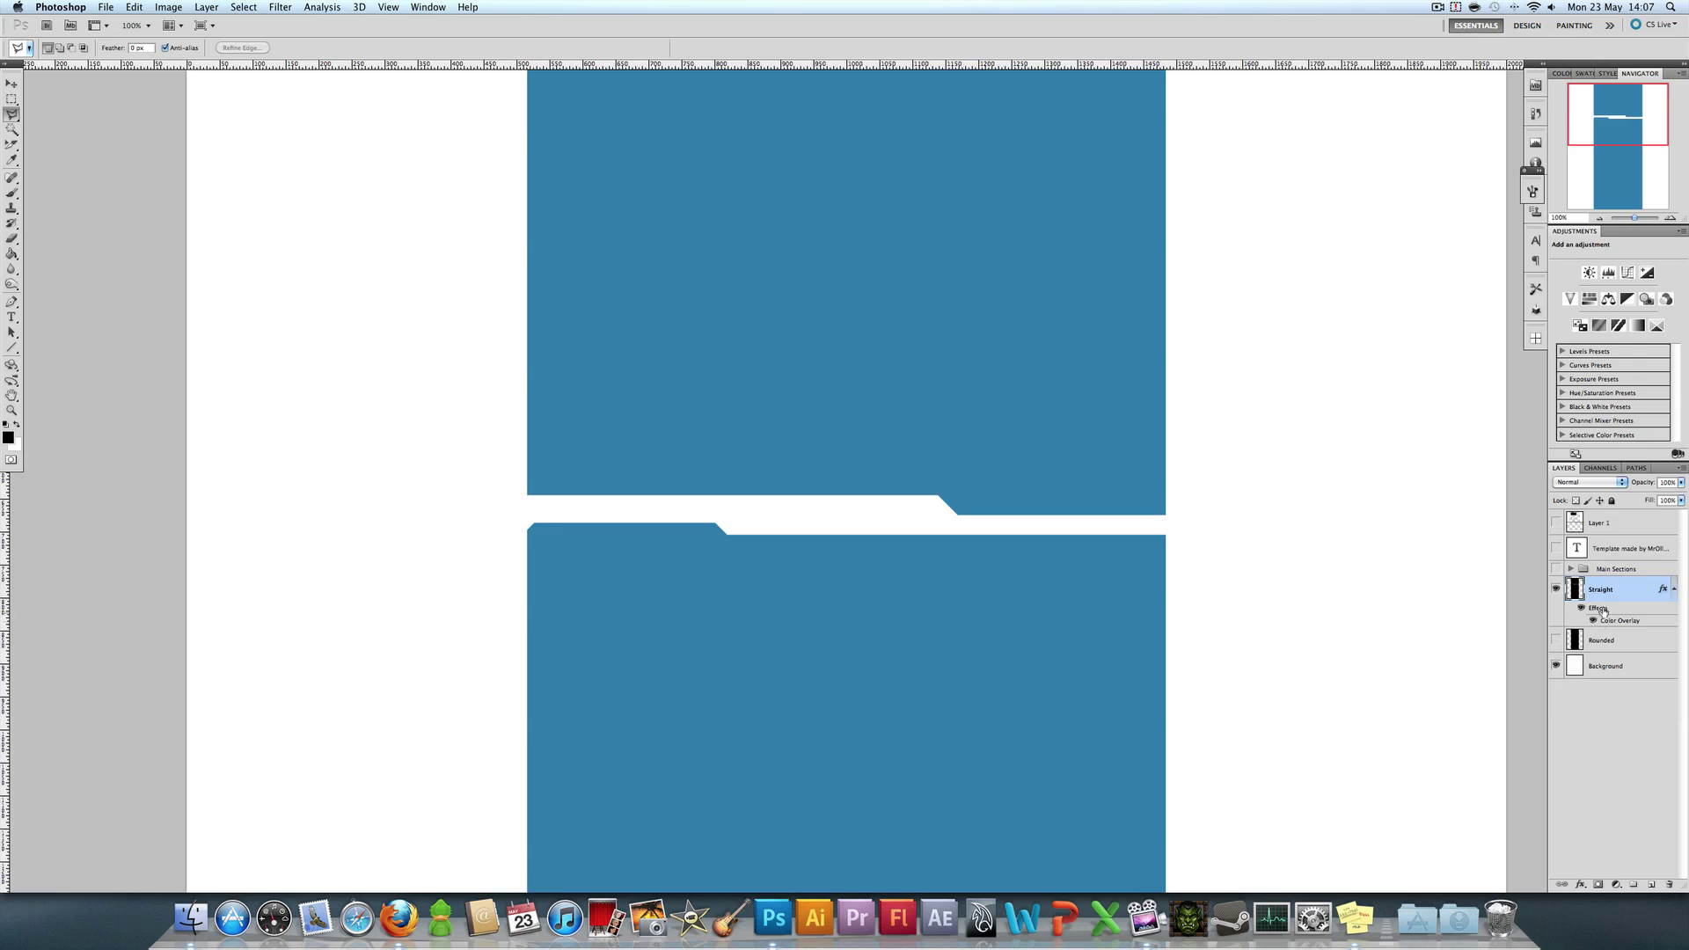
Add Layer 2 above Background and fill it black with the Paint Bucket.
click(1612, 673)
click(1650, 884)
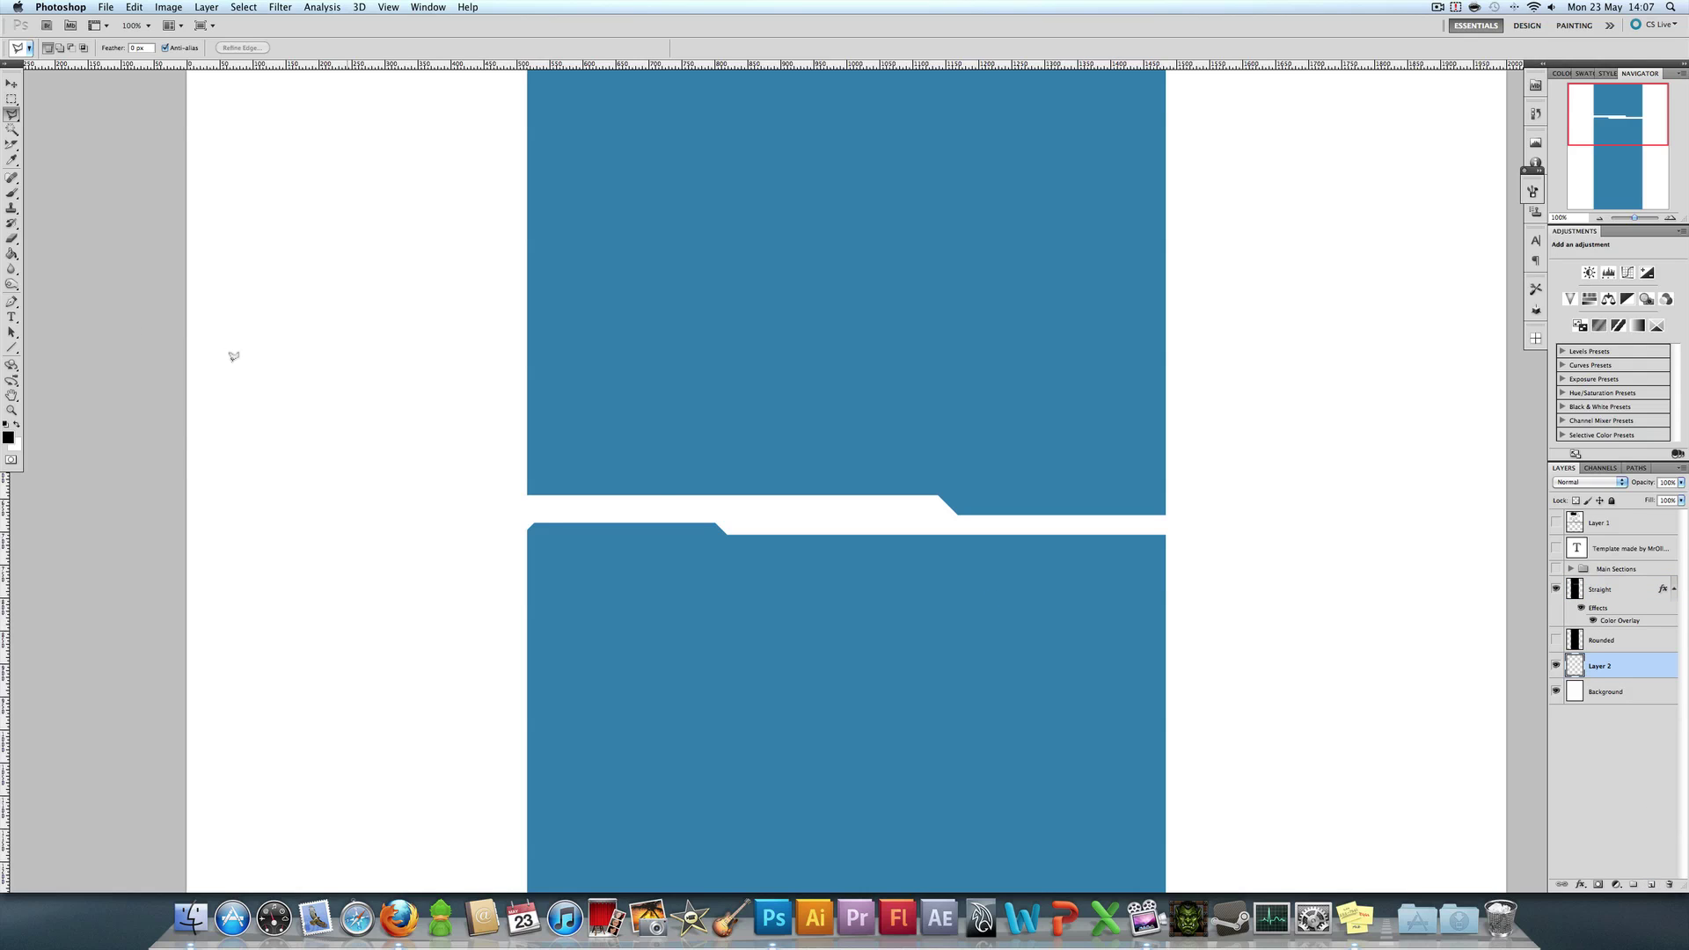
click(10, 253)
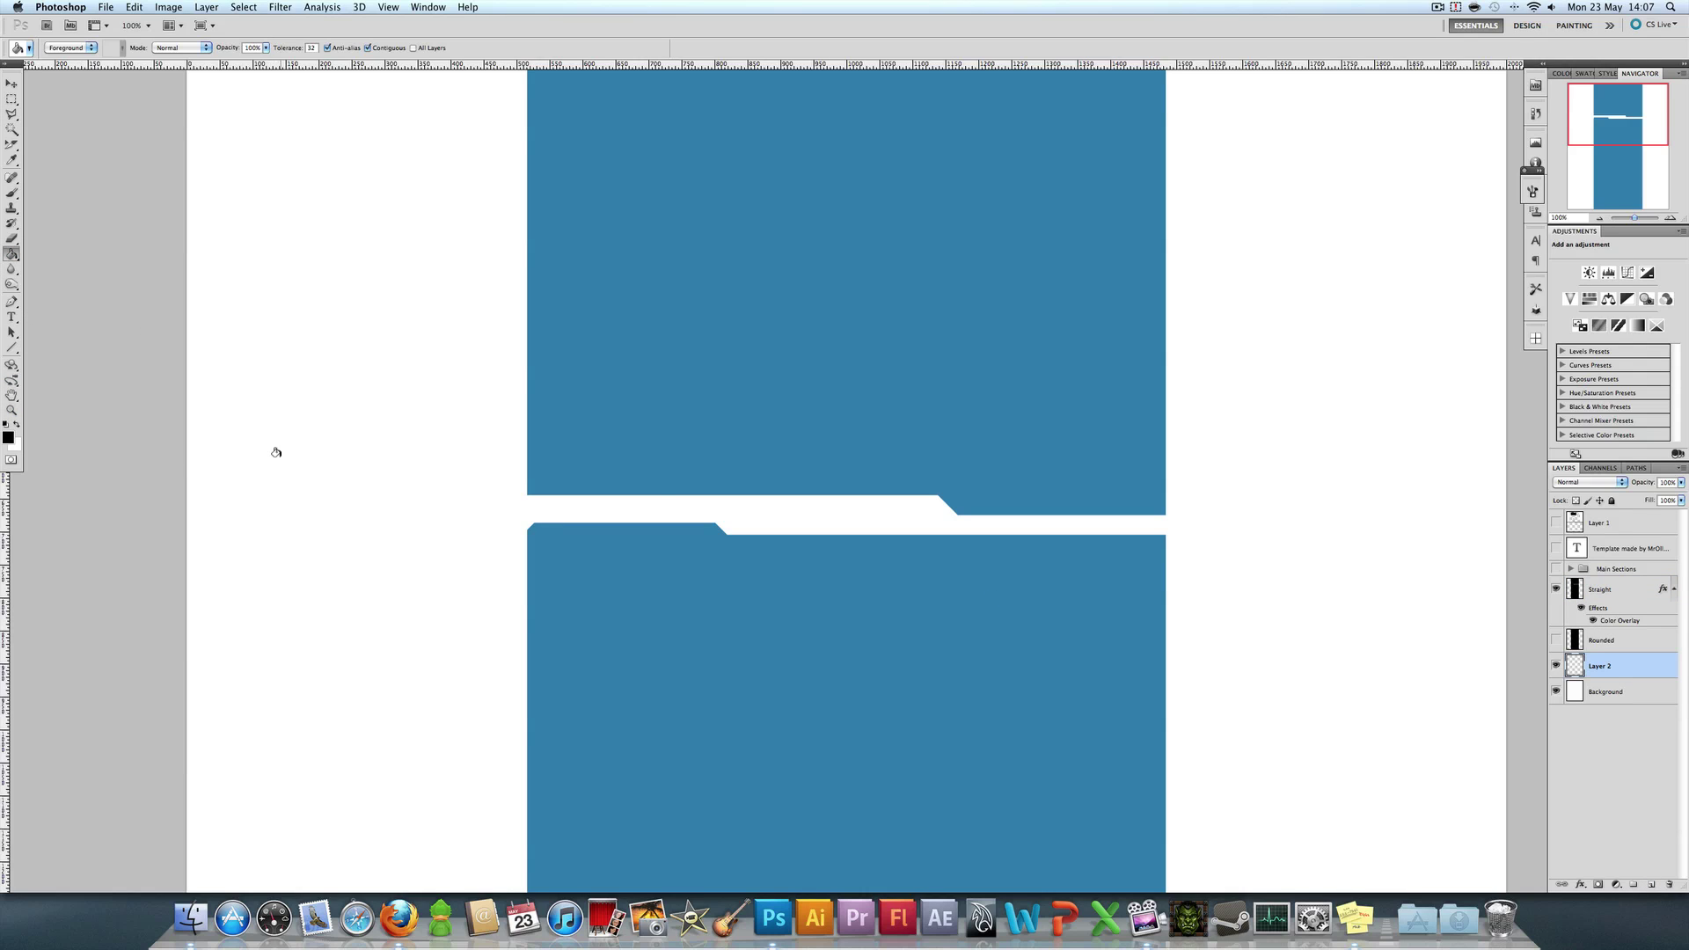
click(800, 630)
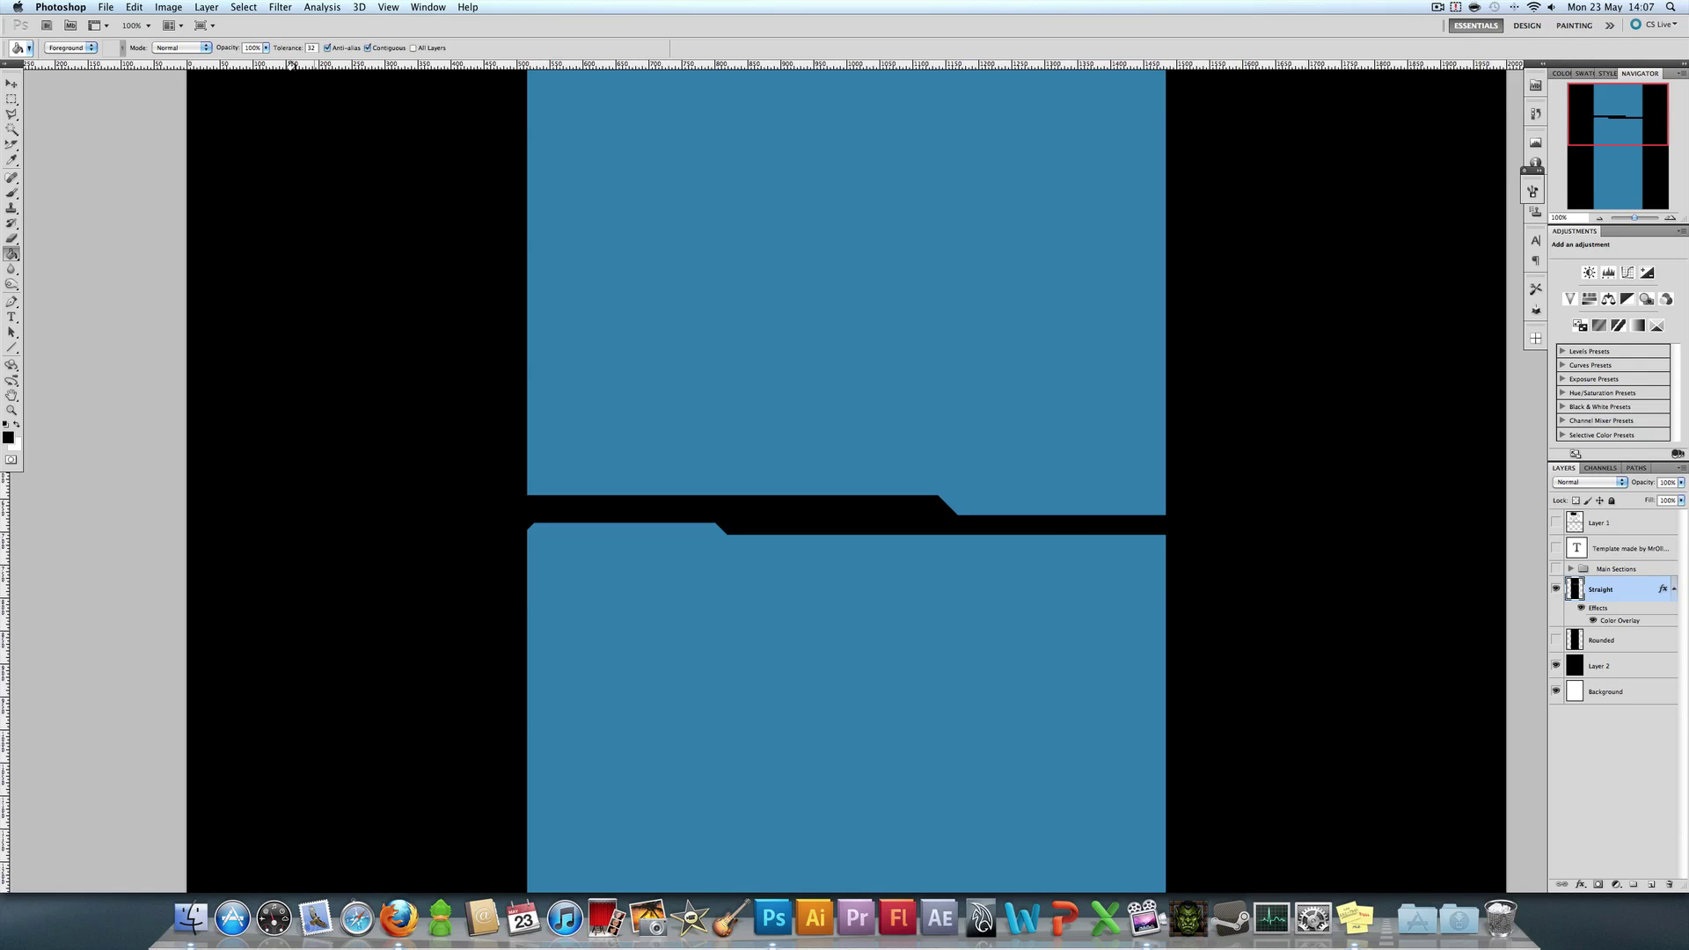
Darken Straight's Color Overlay to deep blue #1b4e6f.
click(209, 7)
mouse_move(333, 106)
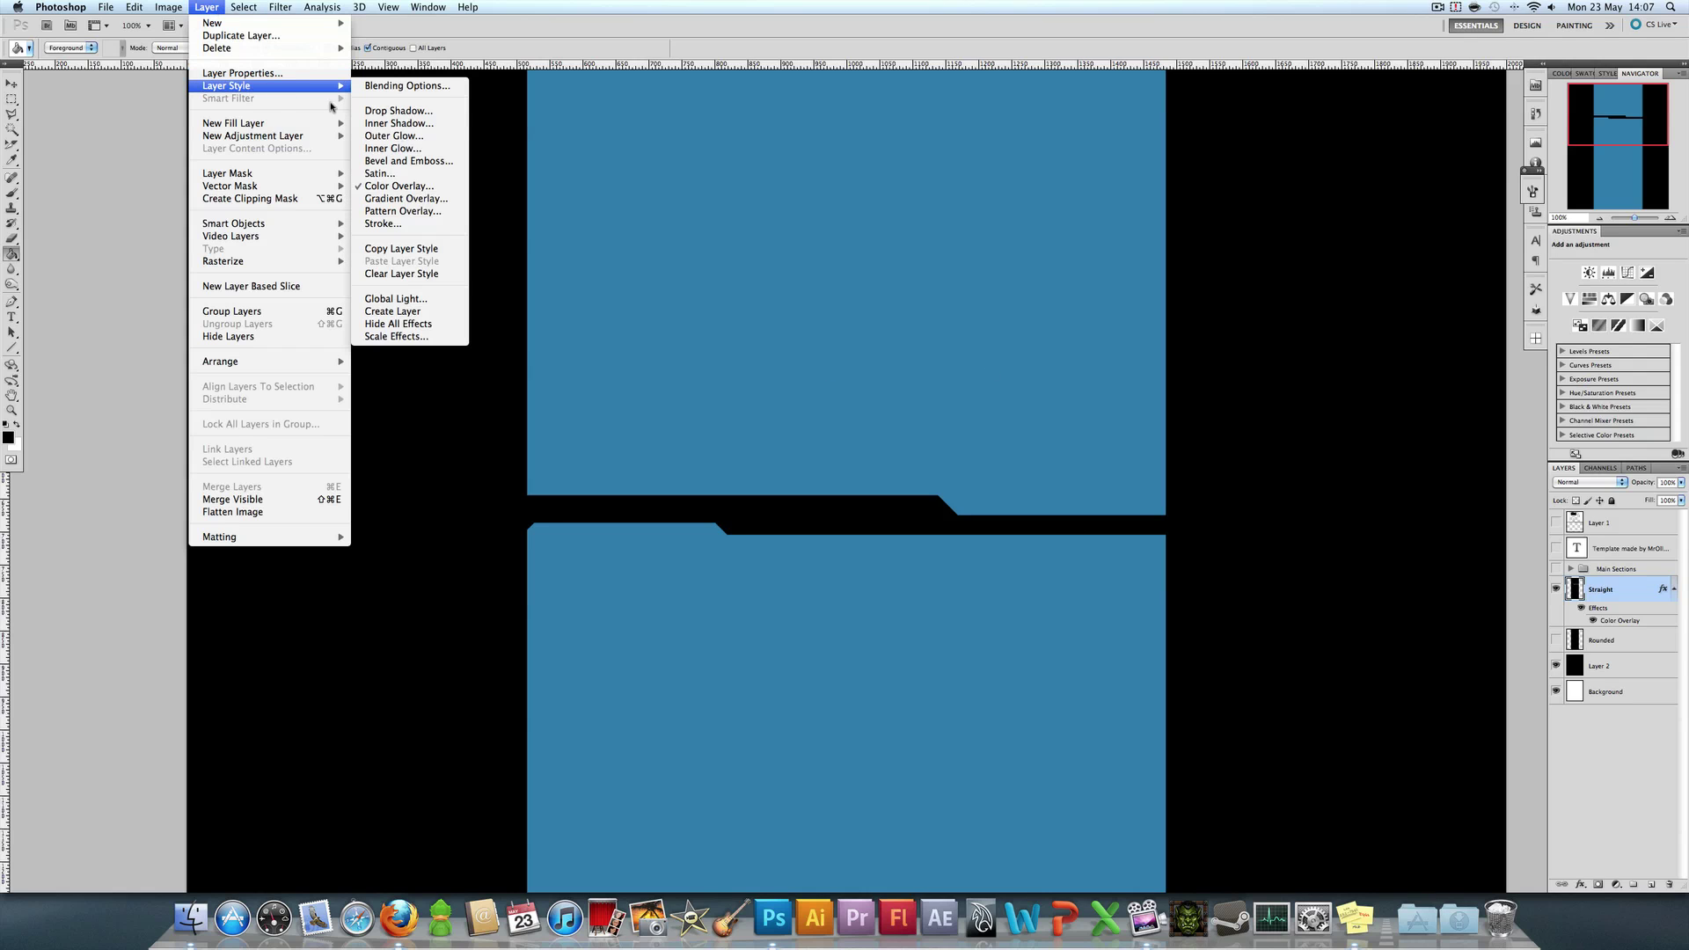
click(396, 186)
click(807, 107)
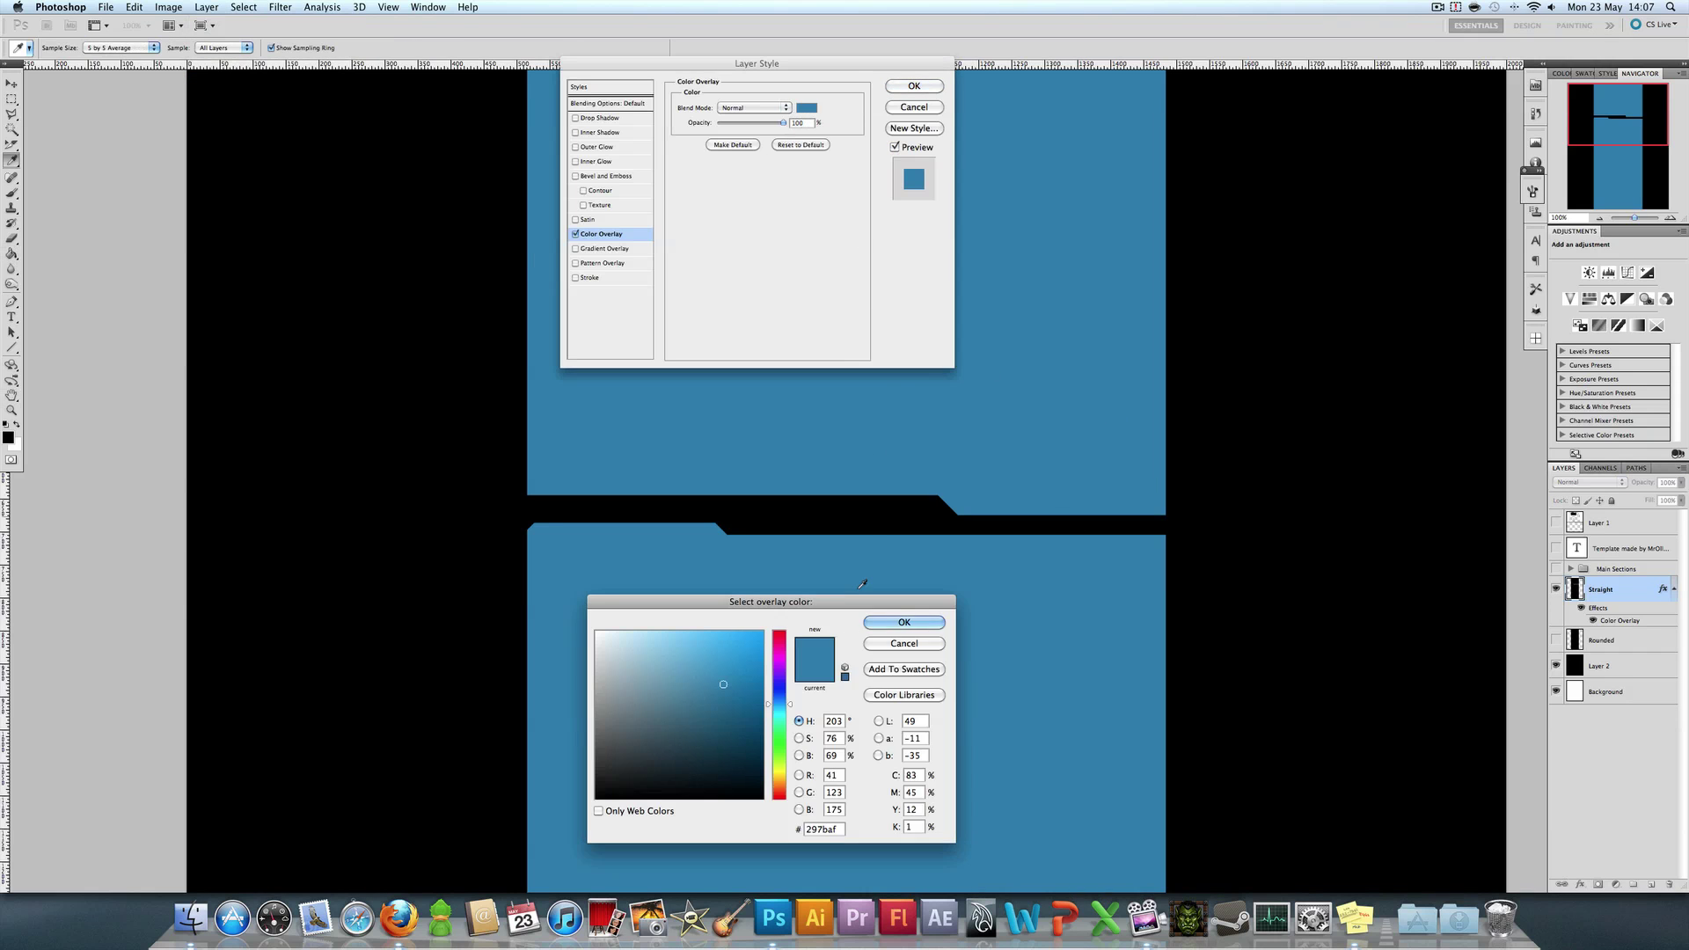
drag(721, 689, 722, 725)
click(873, 624)
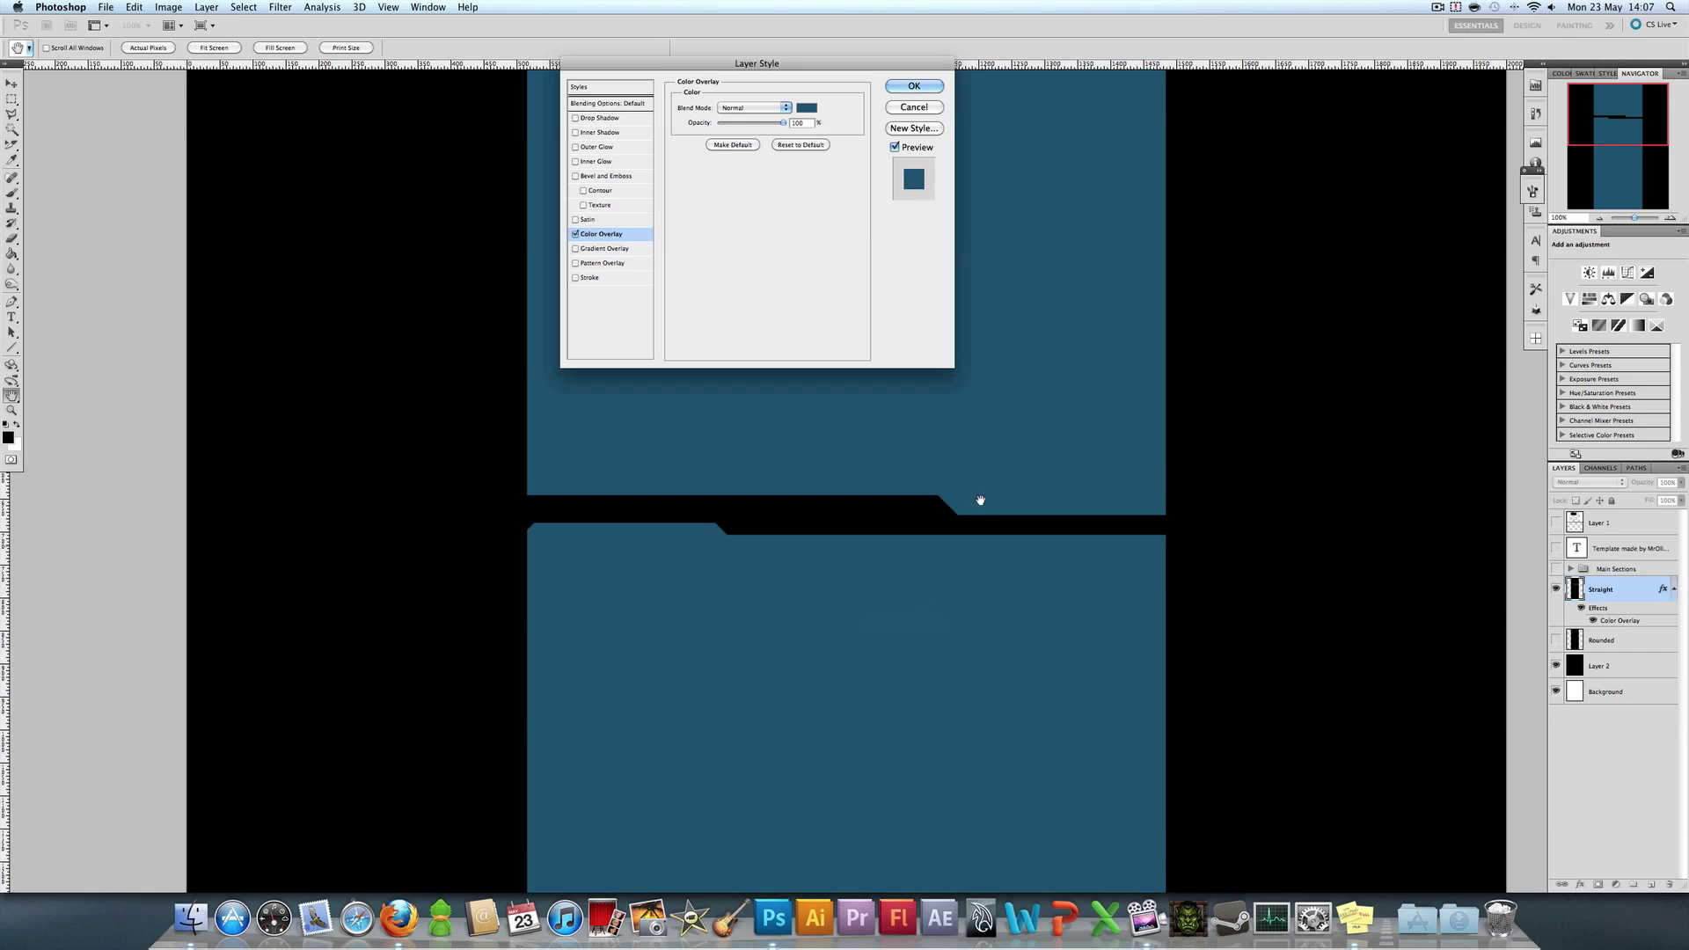
click(913, 86)
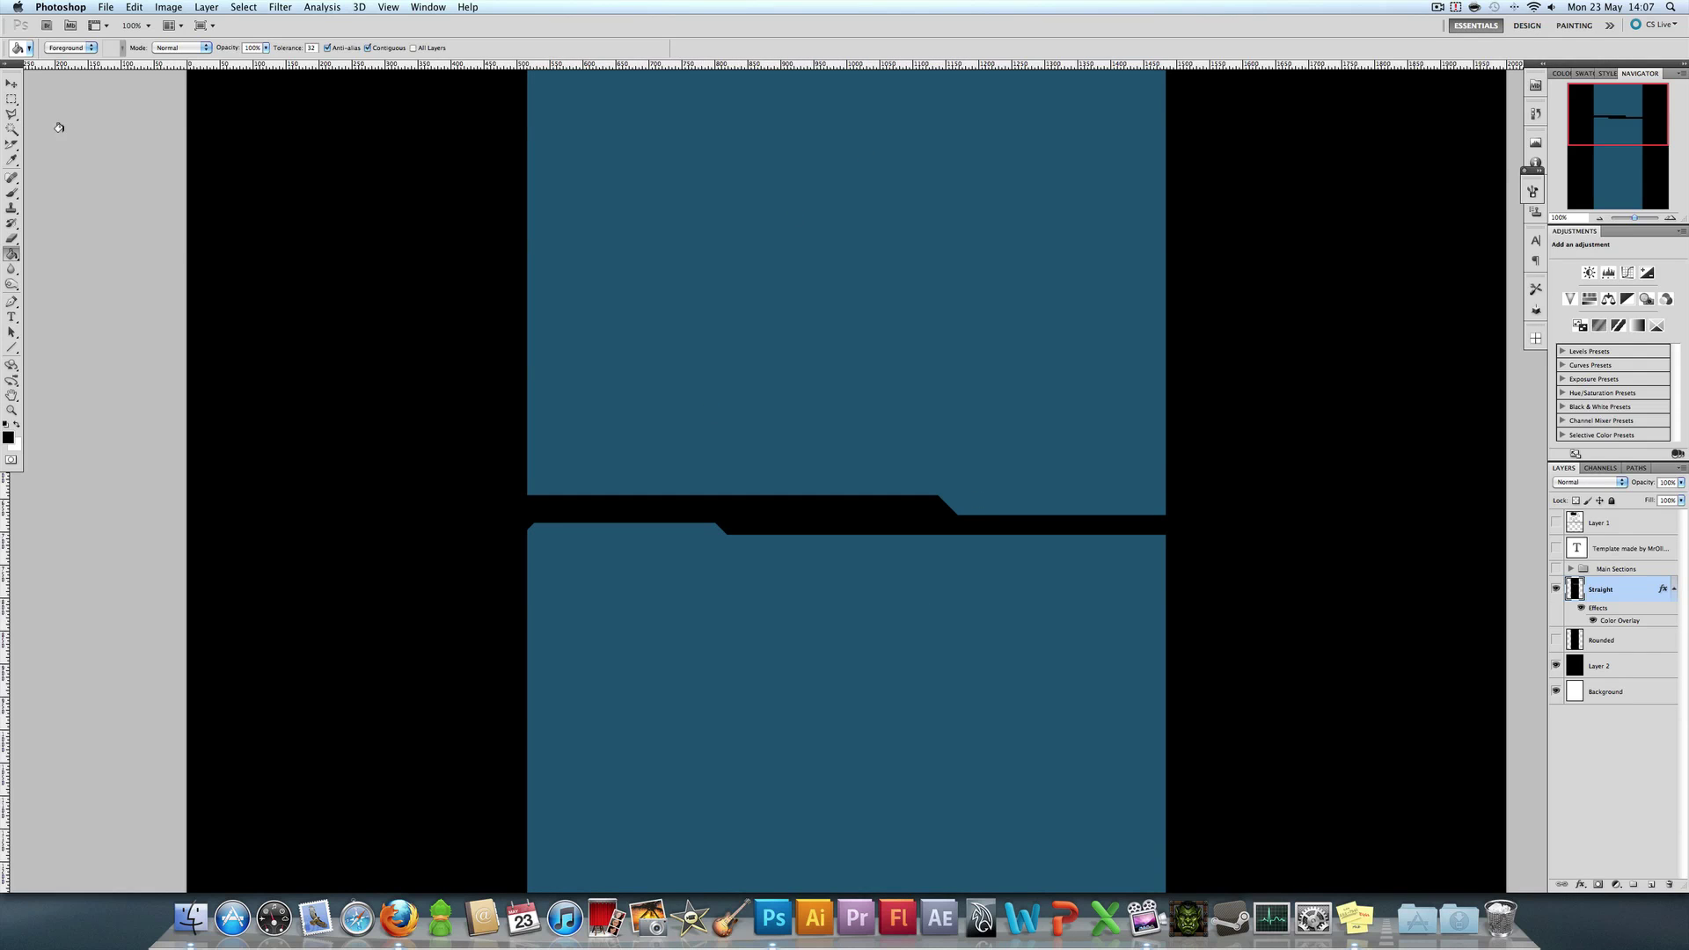
Load the Straight panel shapes as a selection and fill them white on new Layer 3.
key(z)
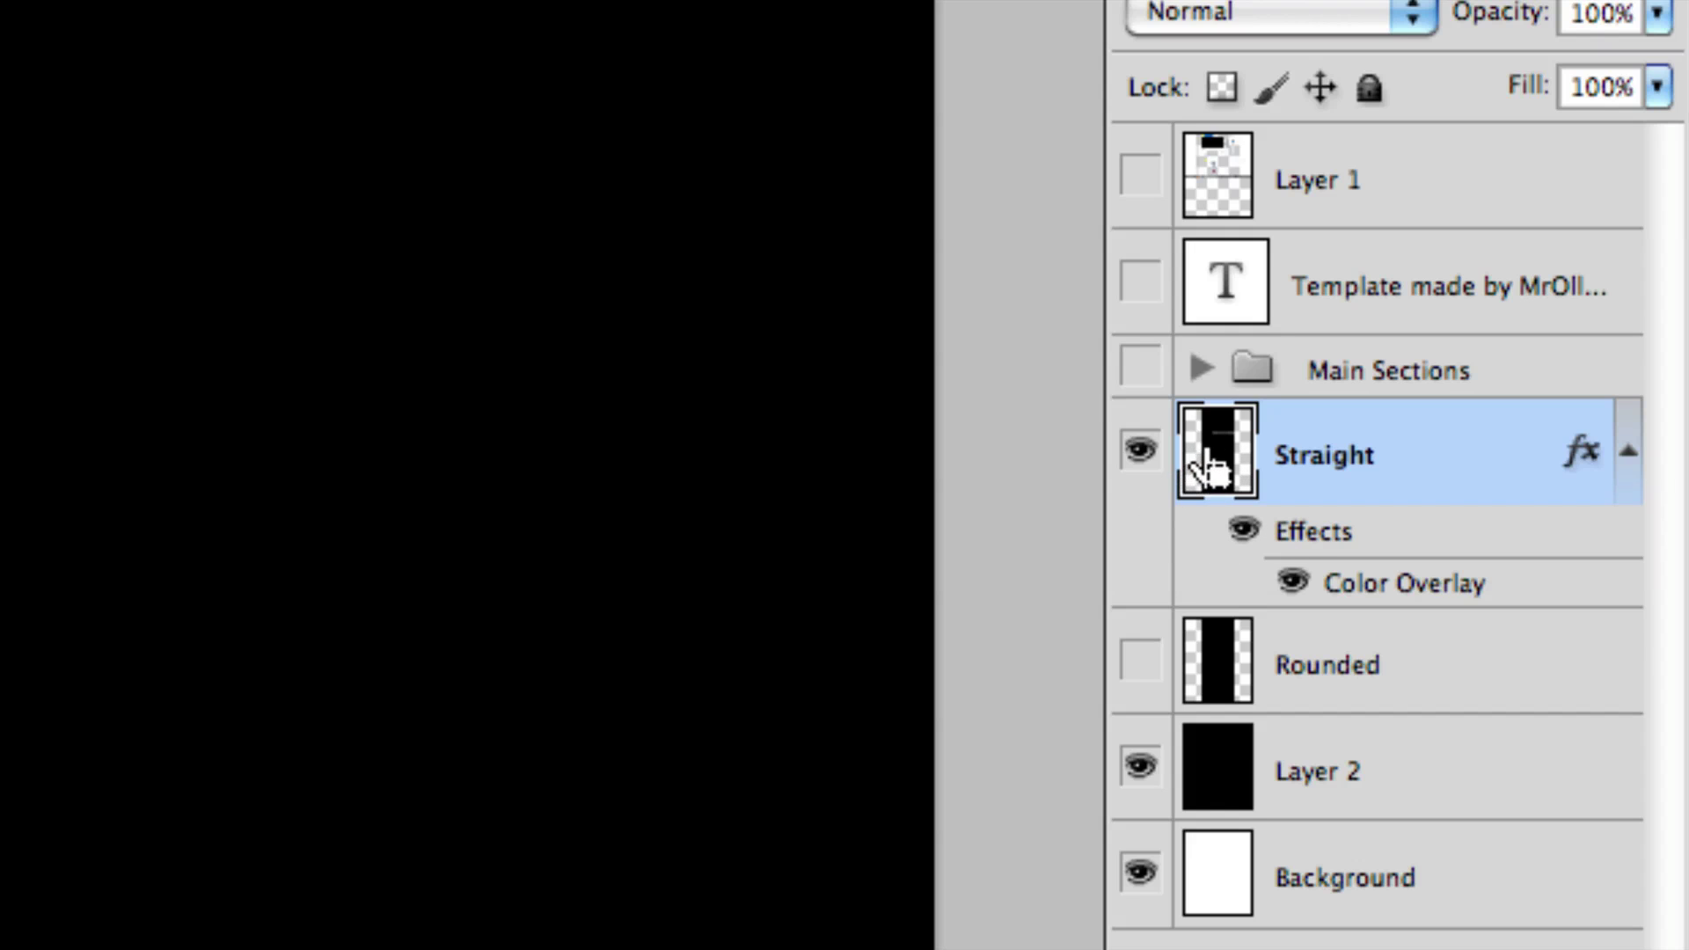
super+click(1191, 452)
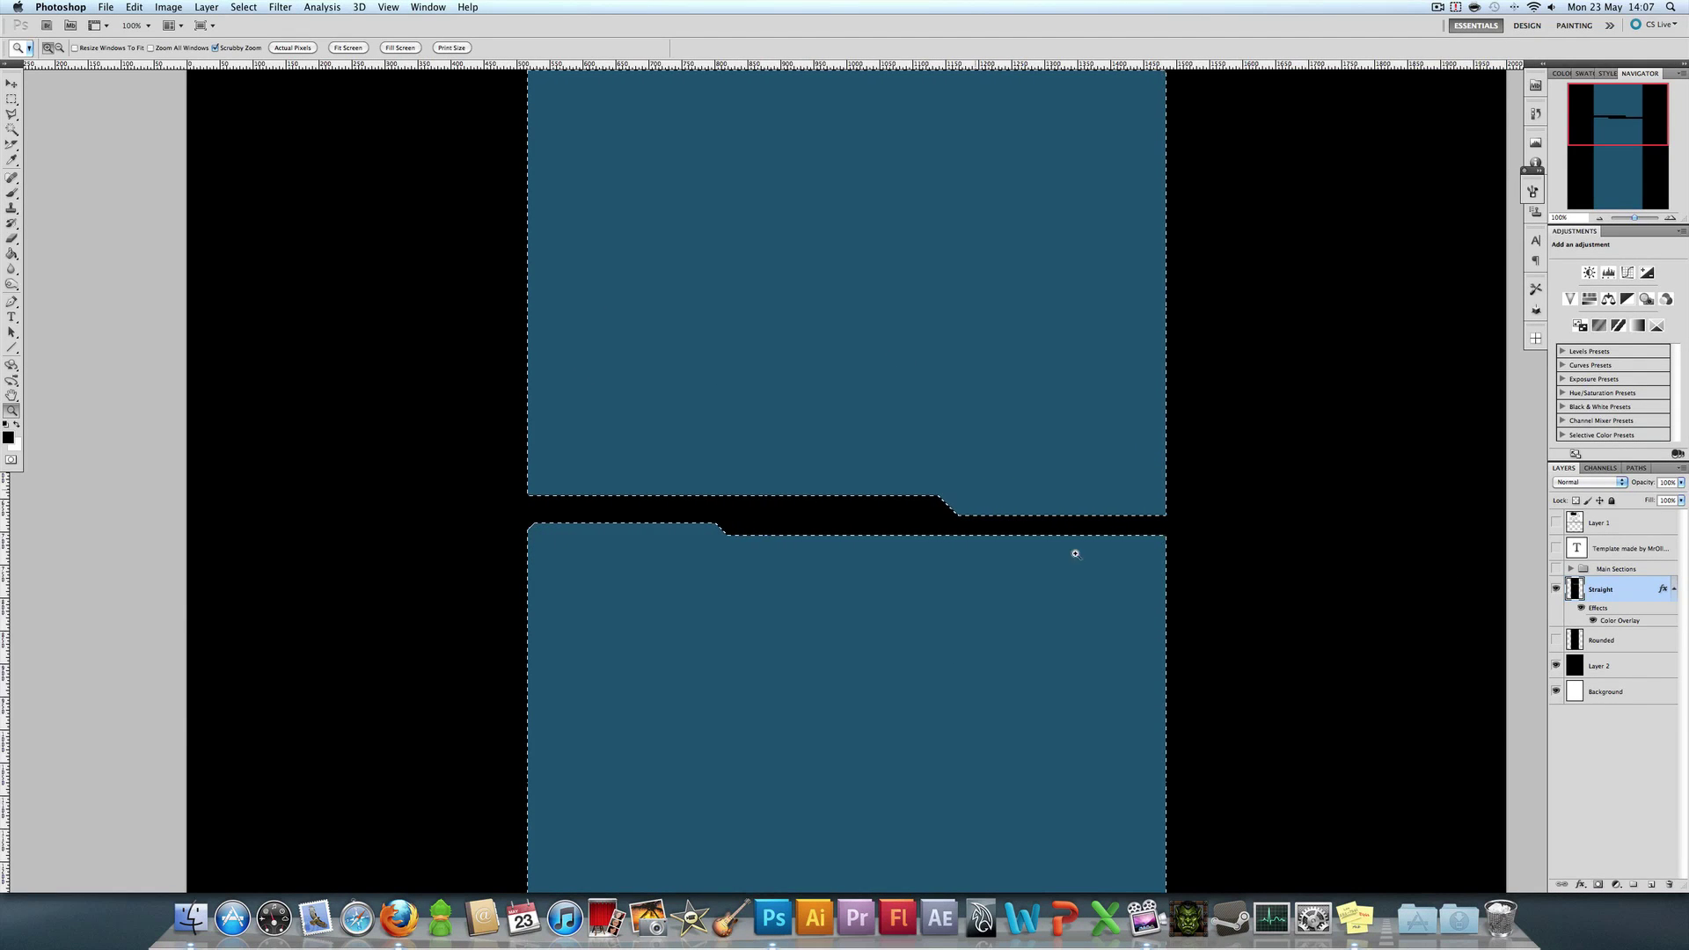
key(super+d)
click(1651, 884)
key(super+shift+d)
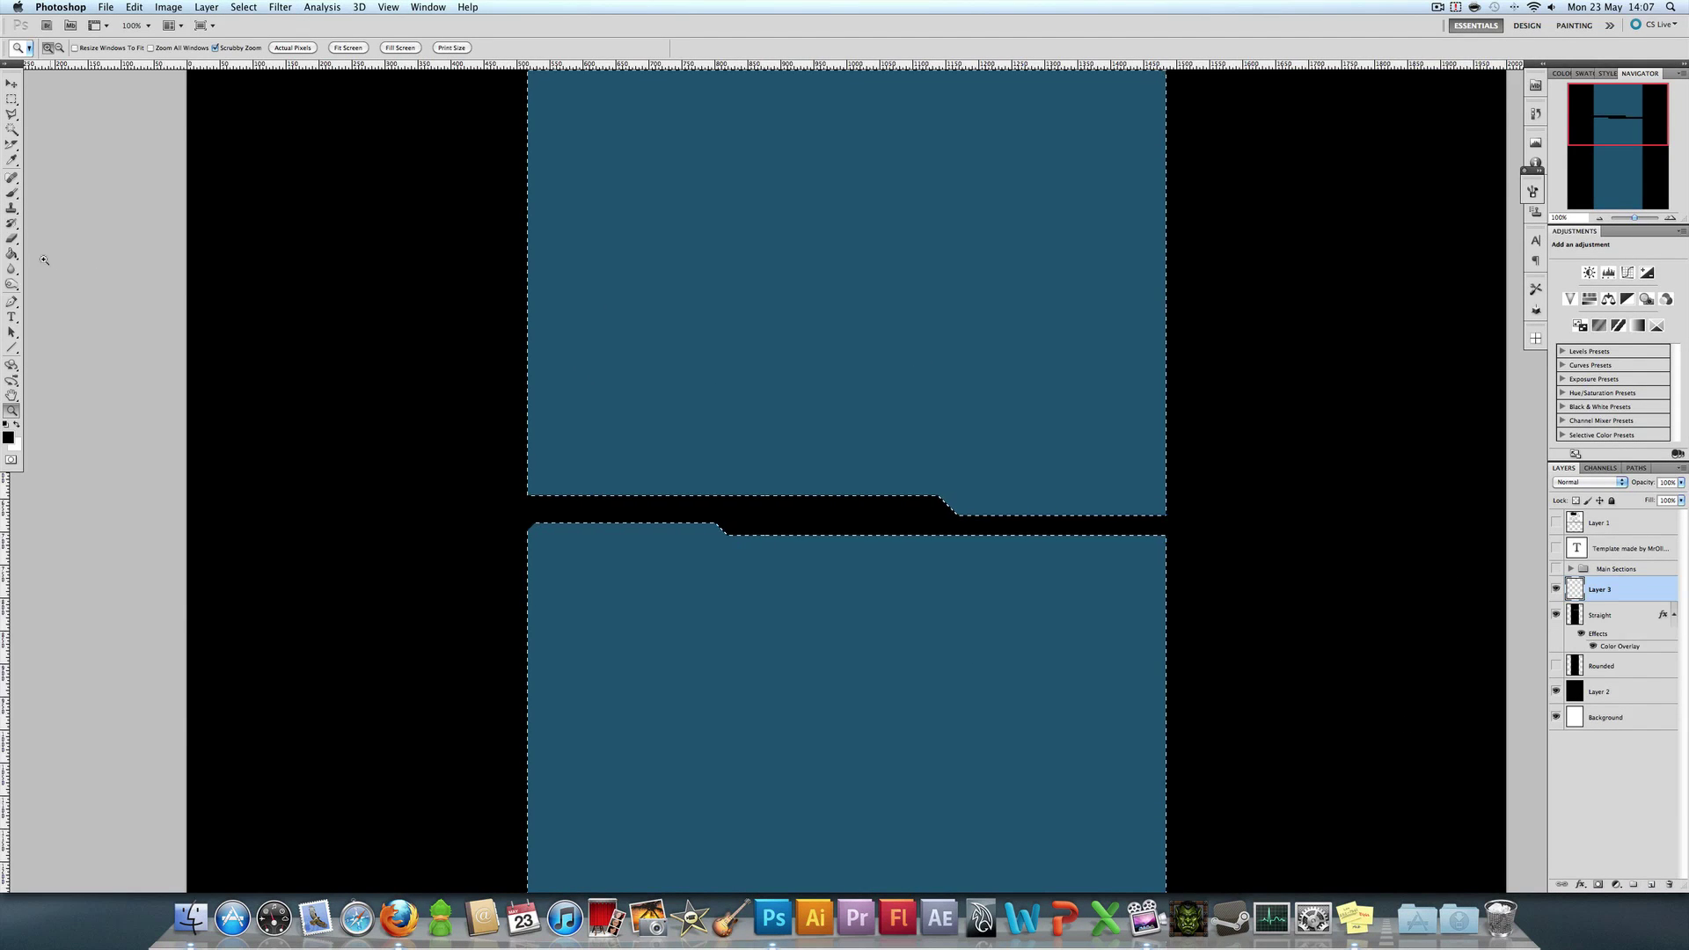
key(g)
key(x)
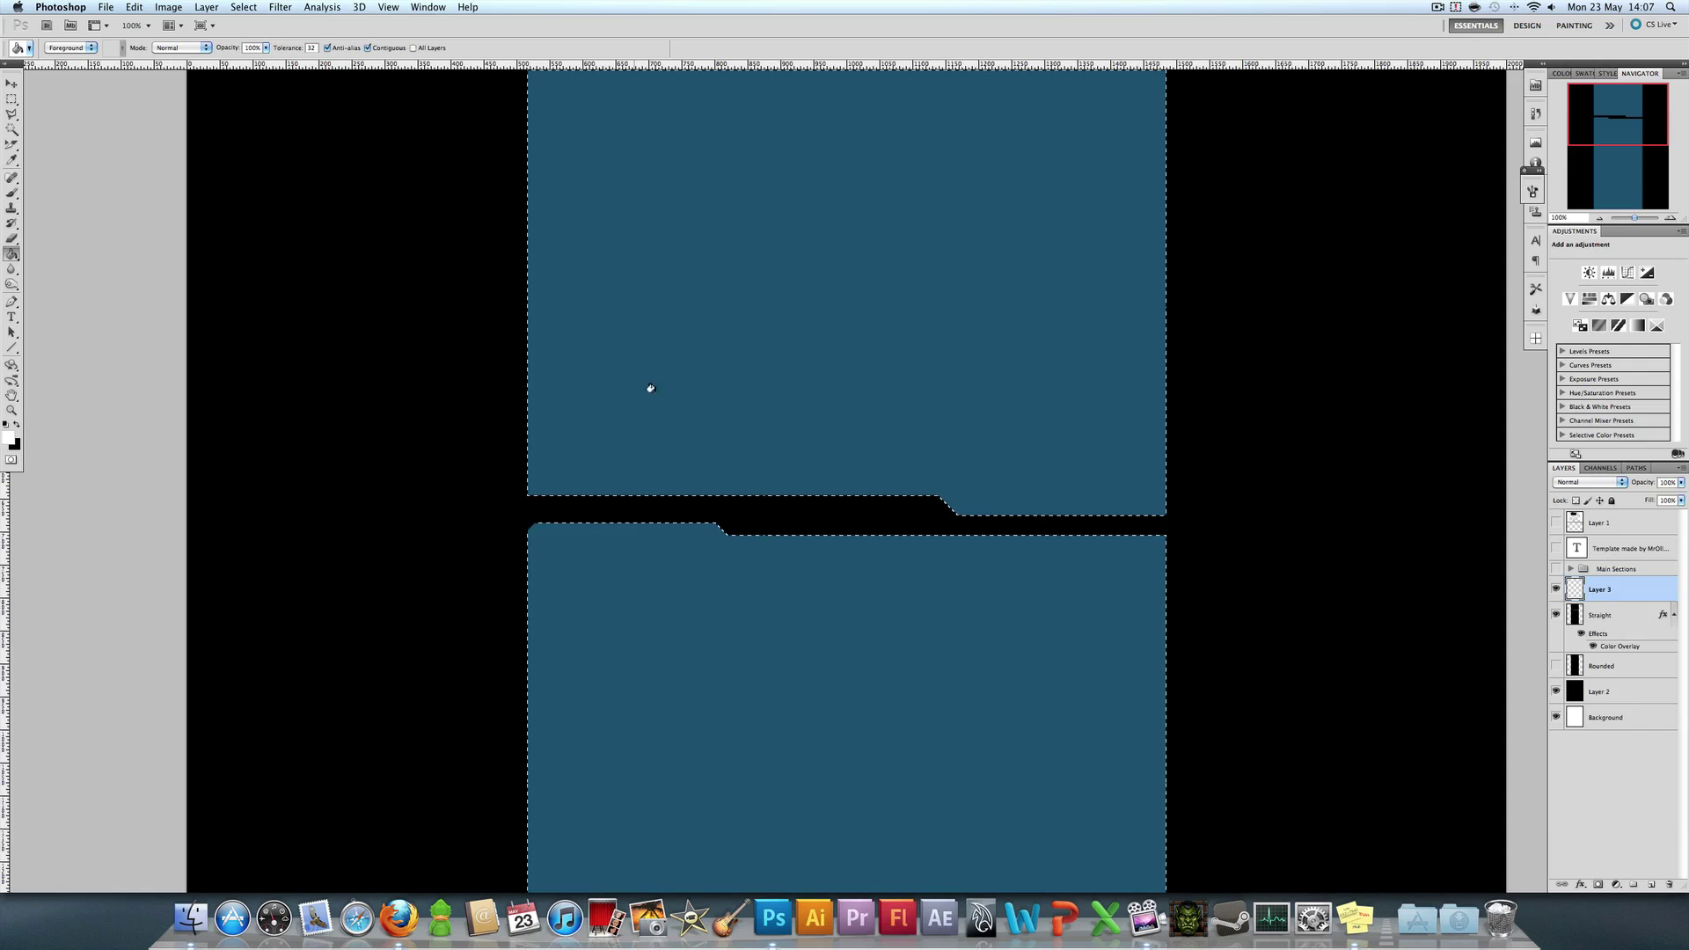
click(648, 385)
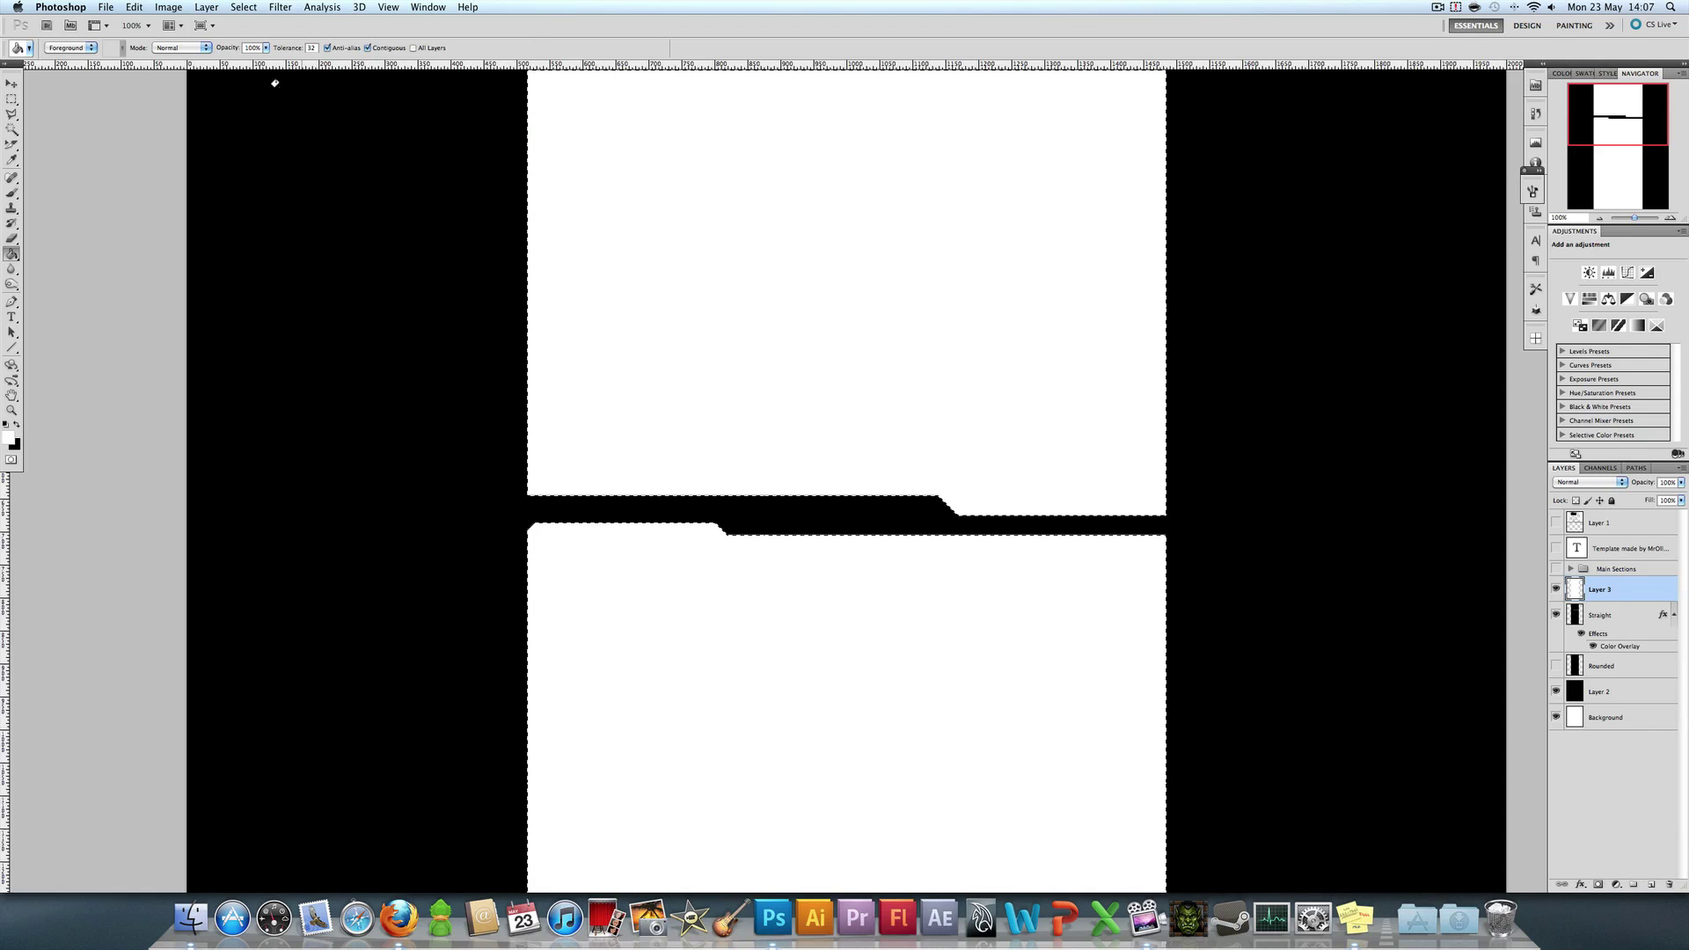
Shrink the selection, fill it dark blue and deselect, leaving a thin white edge.
click(243, 7)
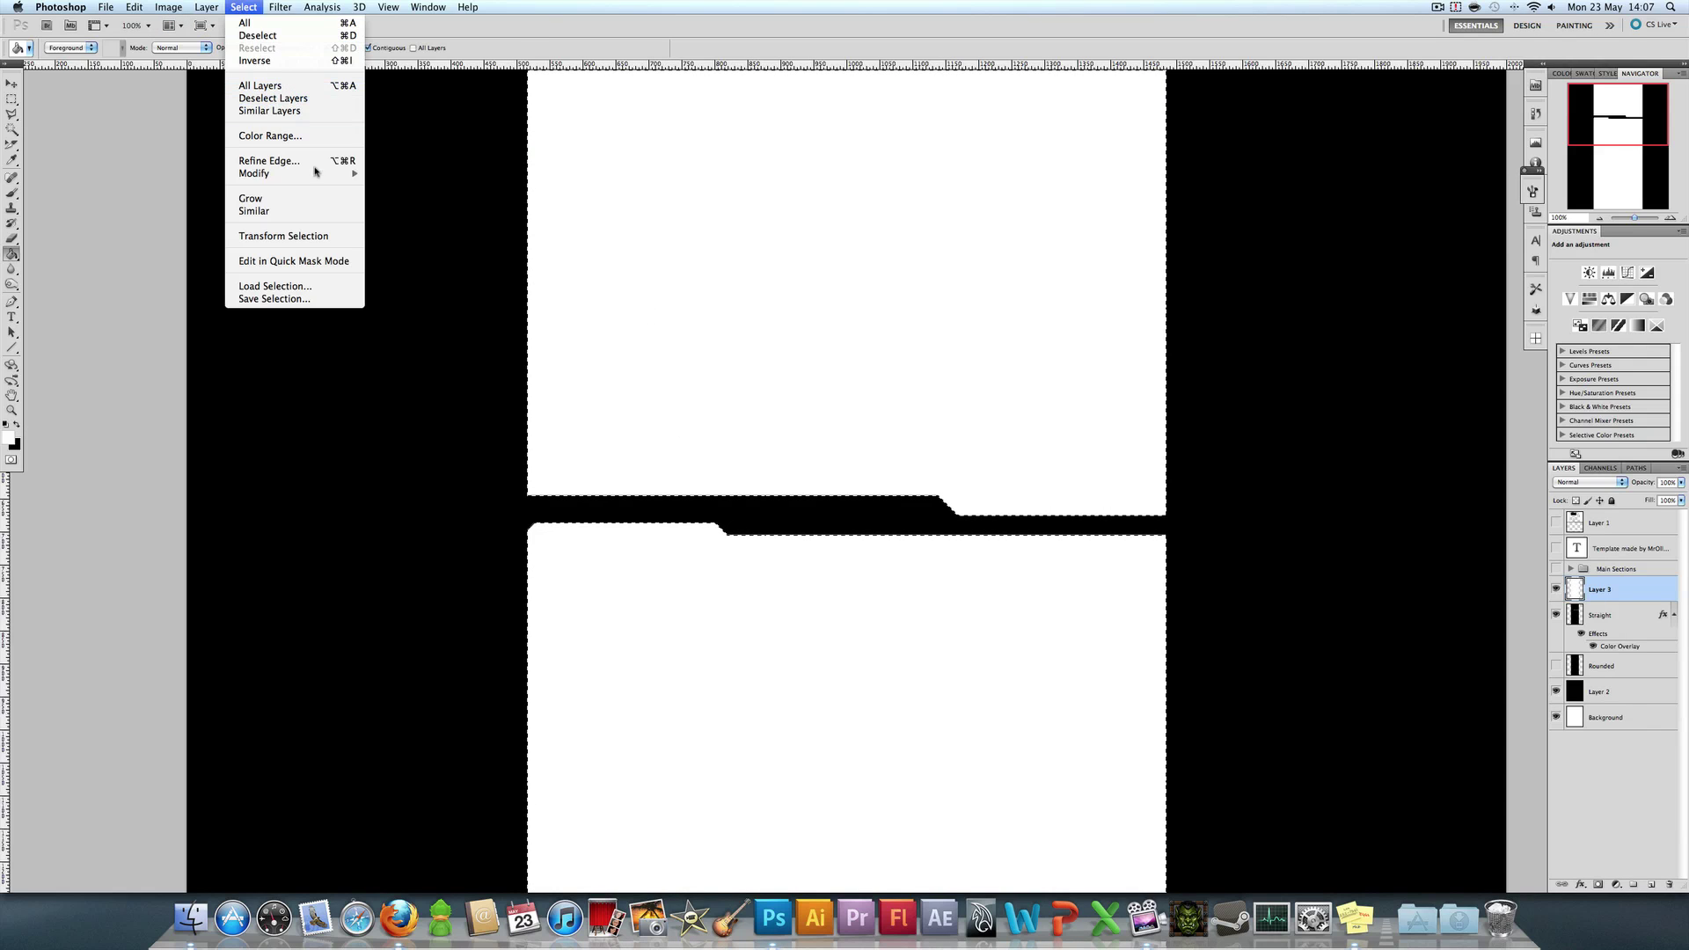
mouse_move(317, 174)
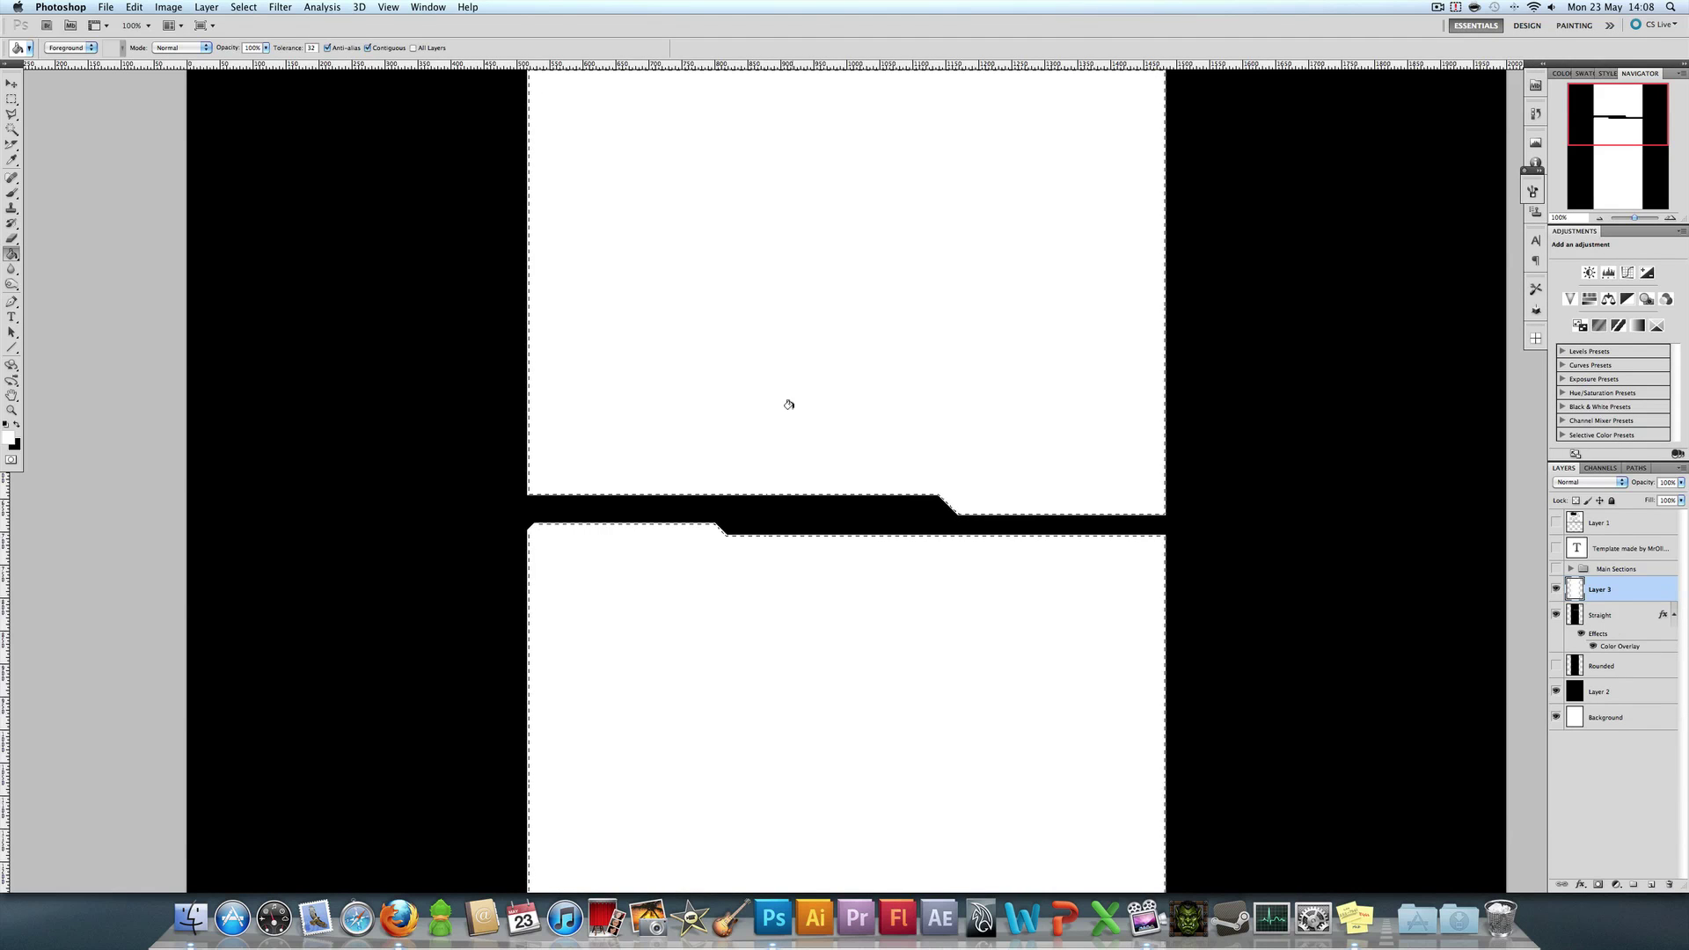
click(788, 405)
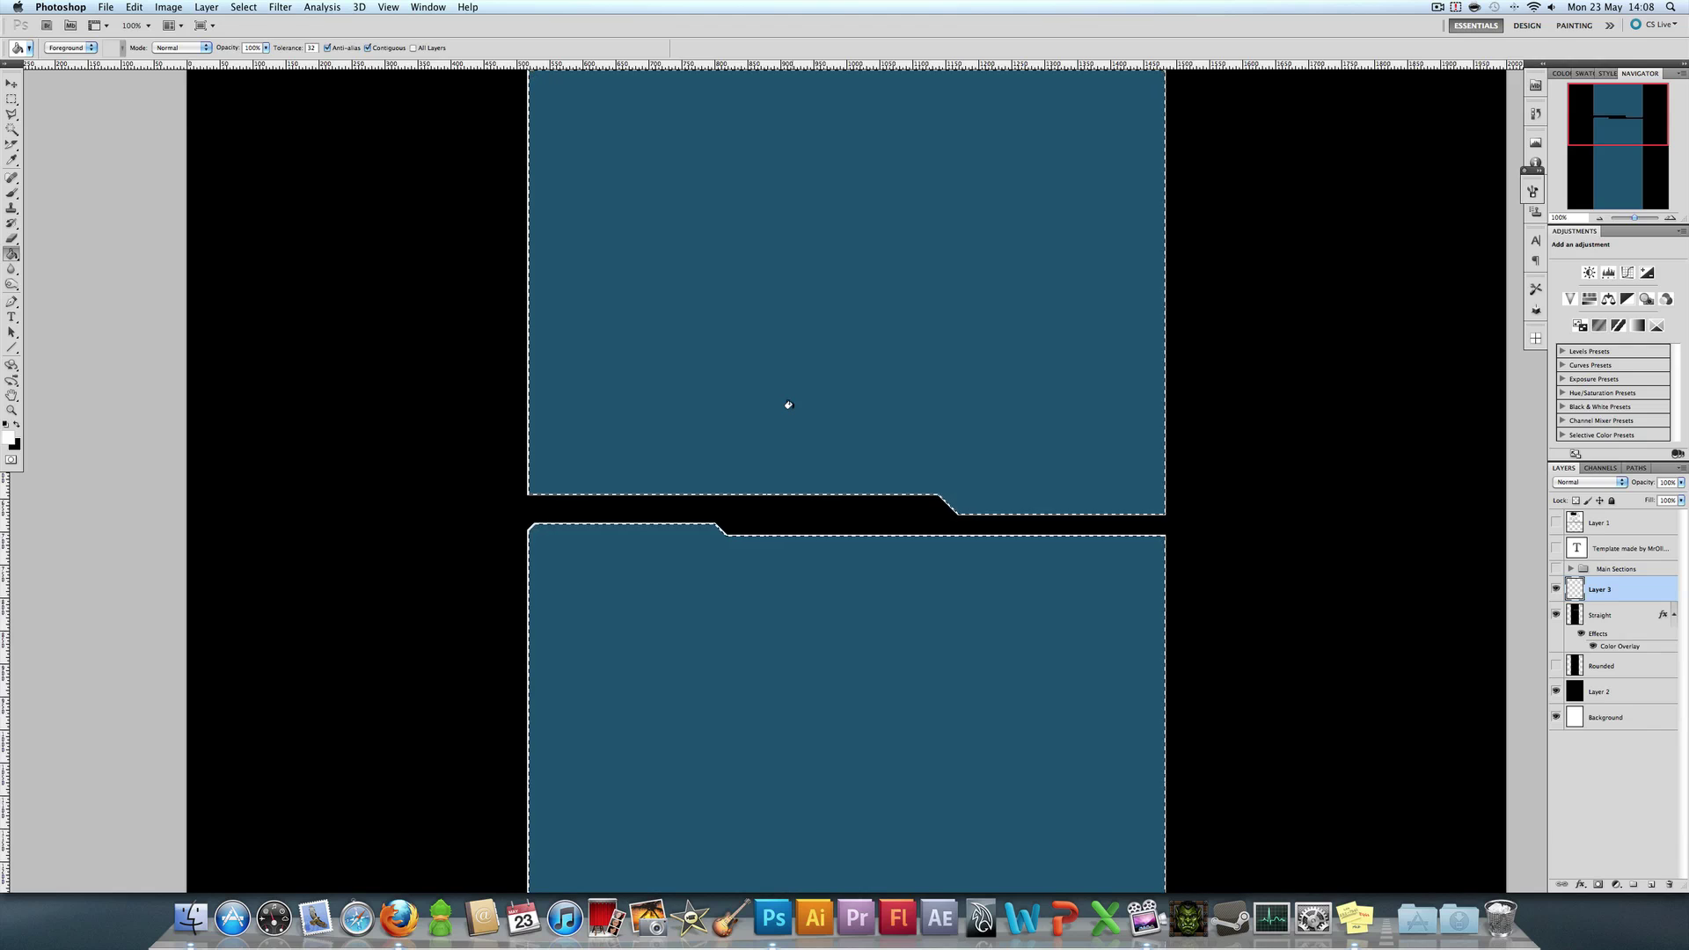
key(super+d)
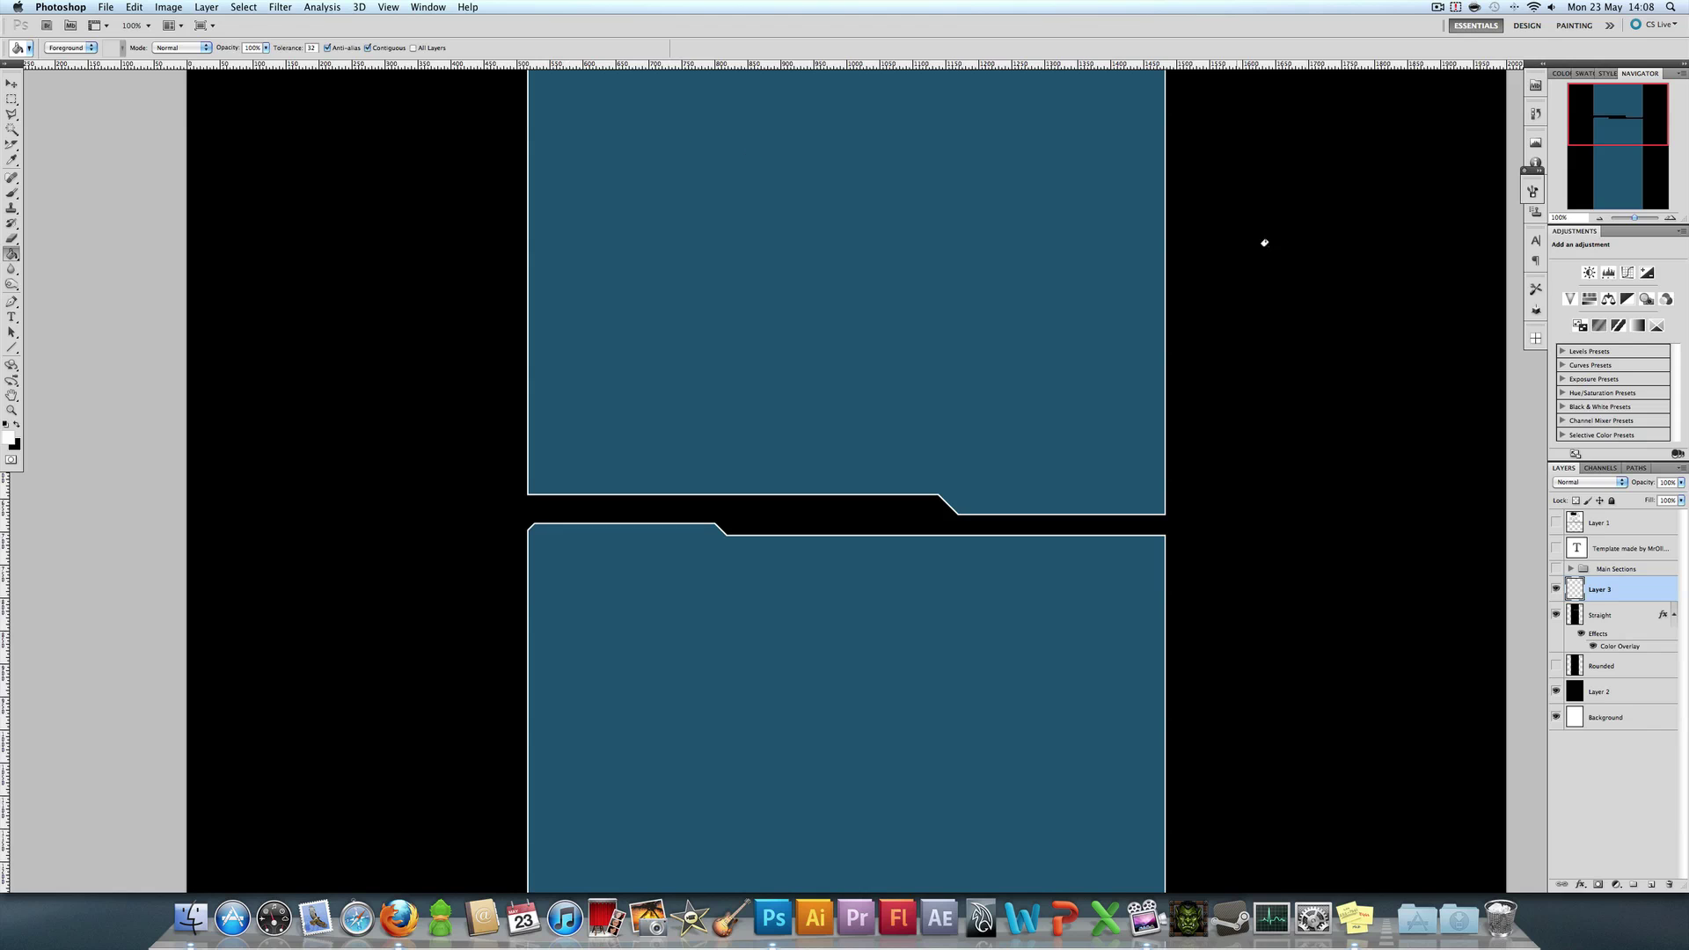
Set Layer 3 to Overlay blending, hide it, and add empty Layer 4.
mouse_move(1611, 131)
mouse_down()
mouse_move(1617, 194)
mouse_move(1618, 120)
mouse_up()
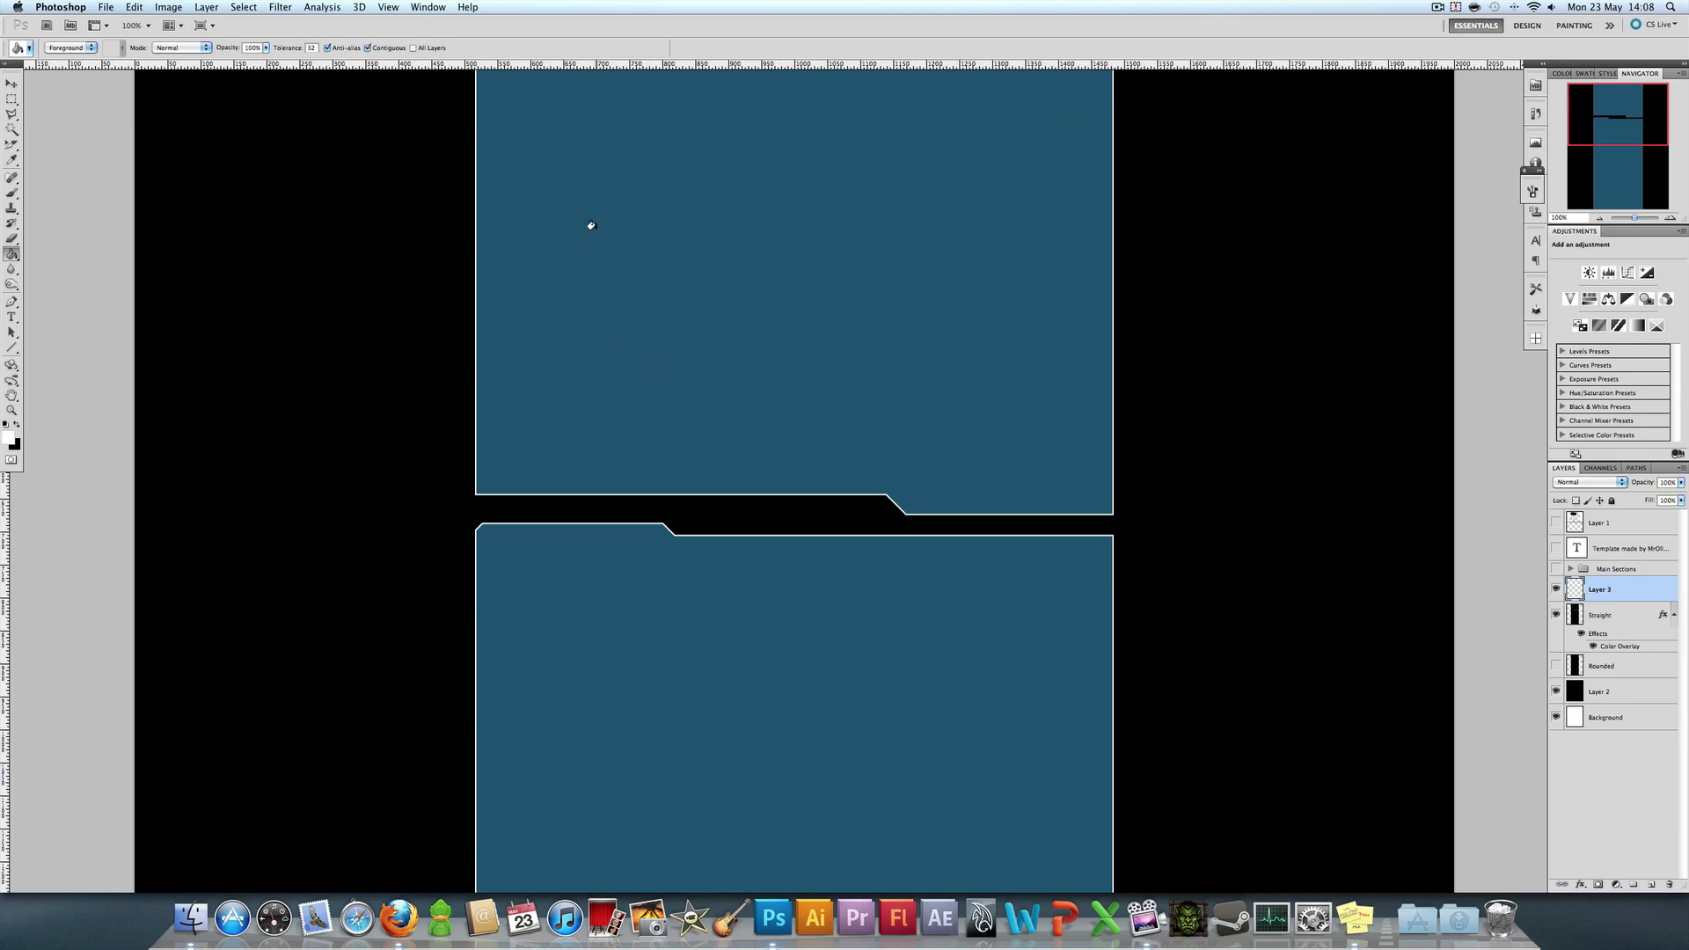
click(1588, 482)
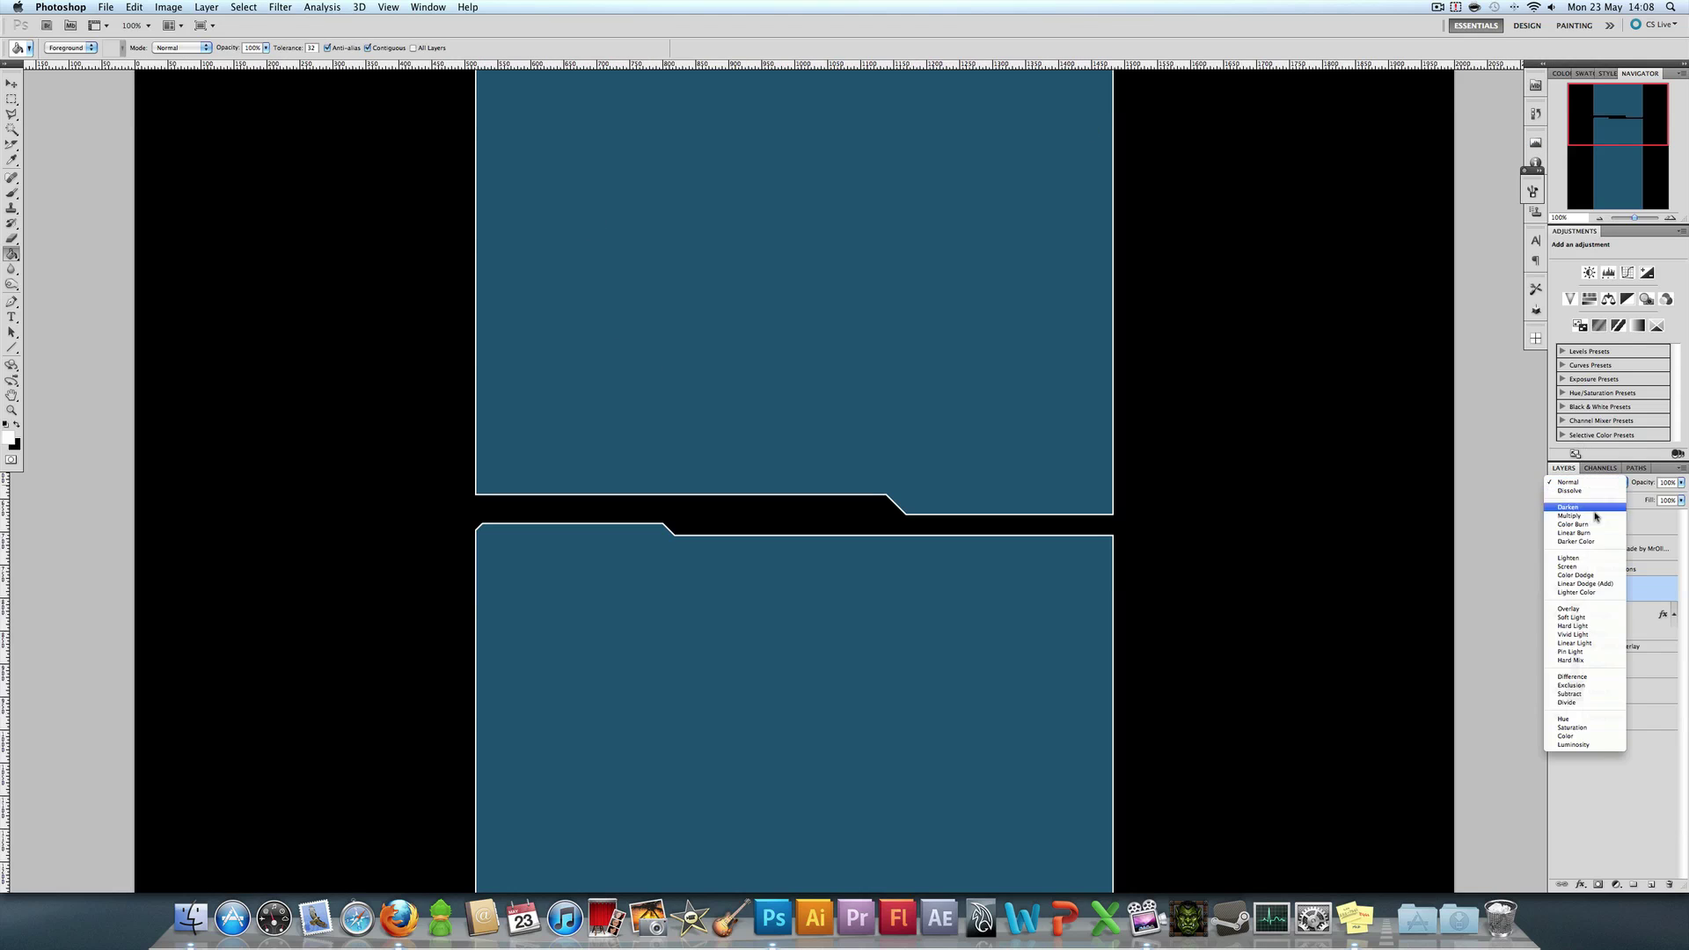
click(1586, 610)
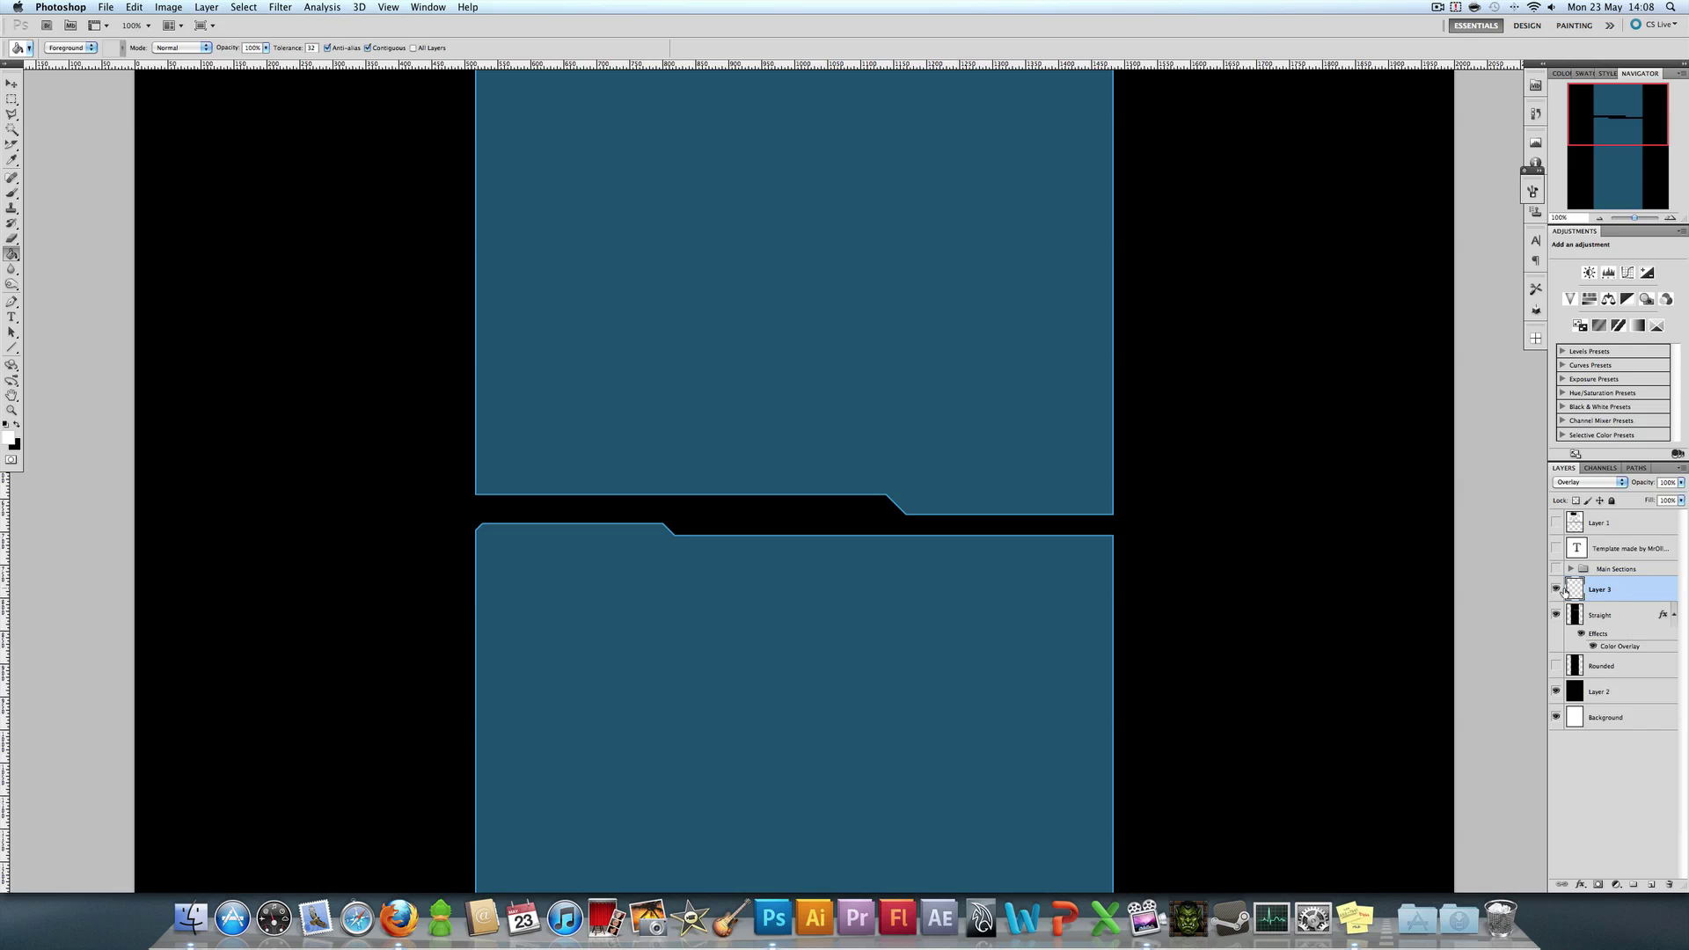
click(1556, 590)
click(1652, 884)
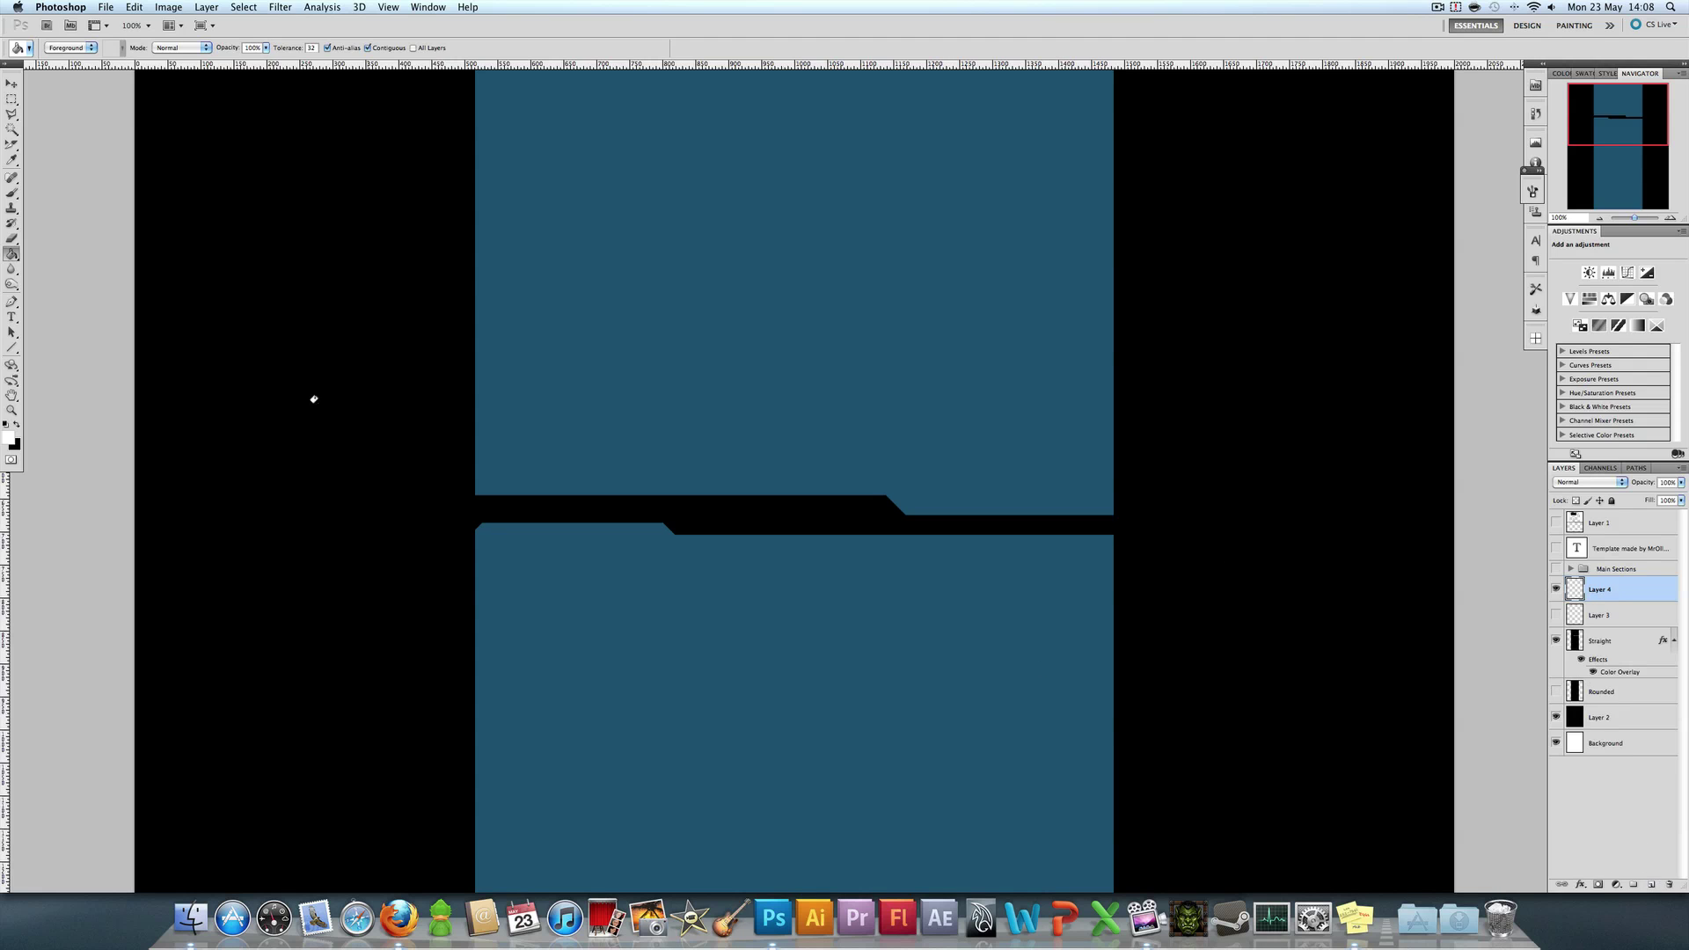
With a soft round white brush, dab glows on the seam corners and stepped-gap notches.
click(12, 192)
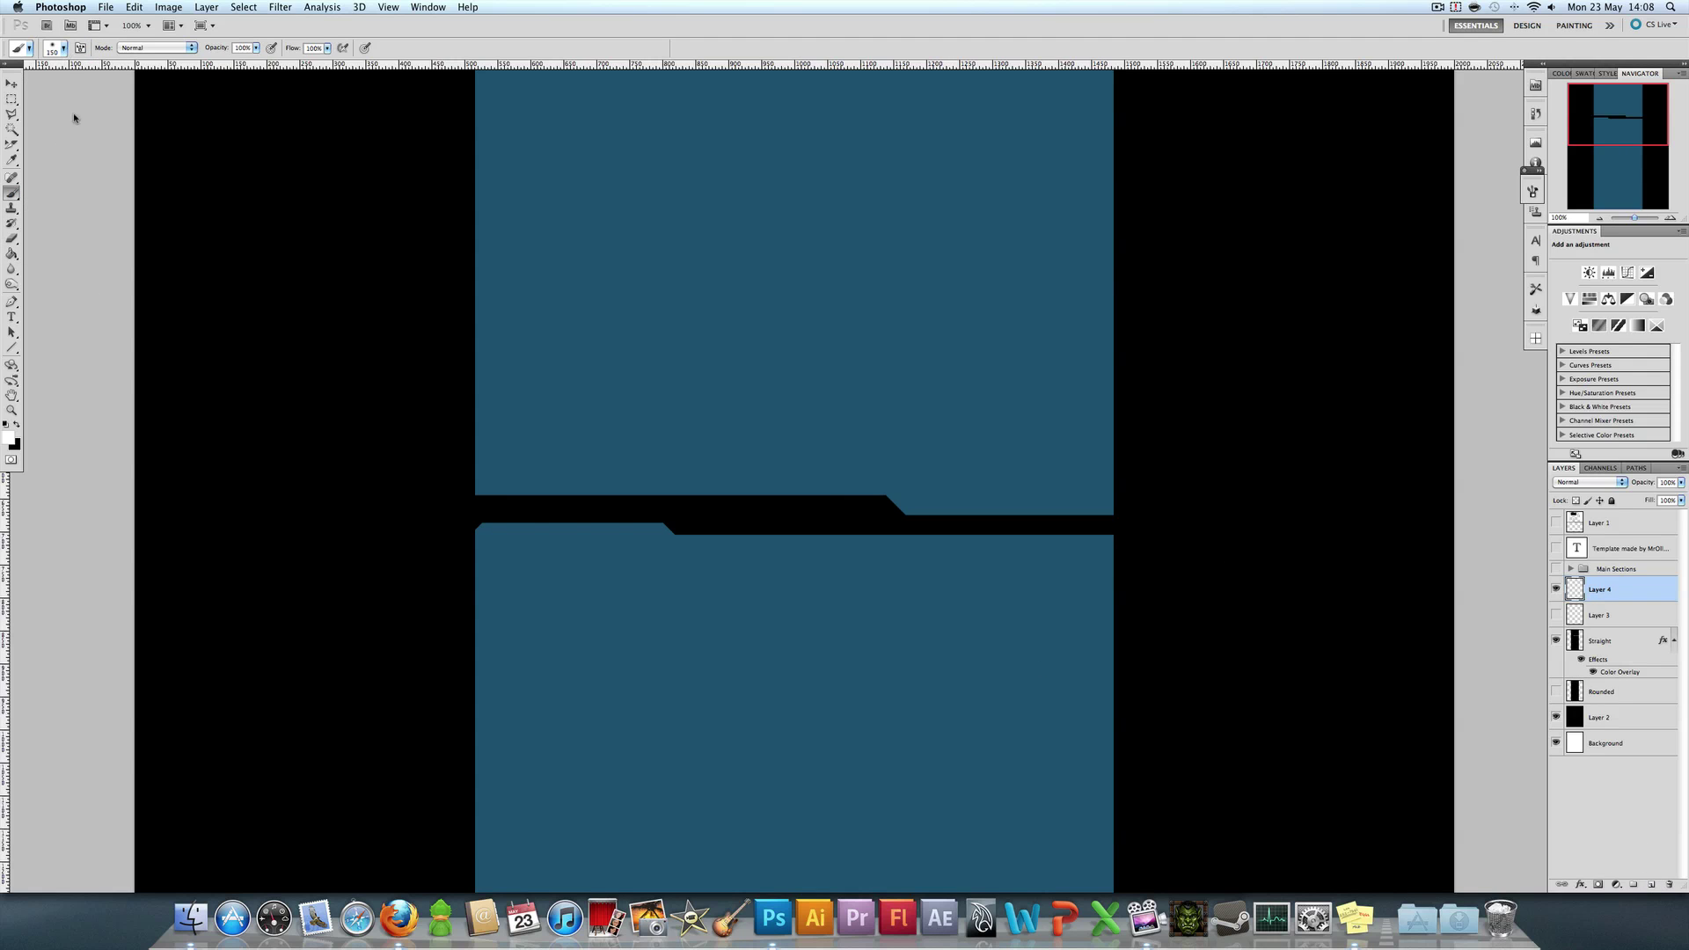
right_click(74, 117)
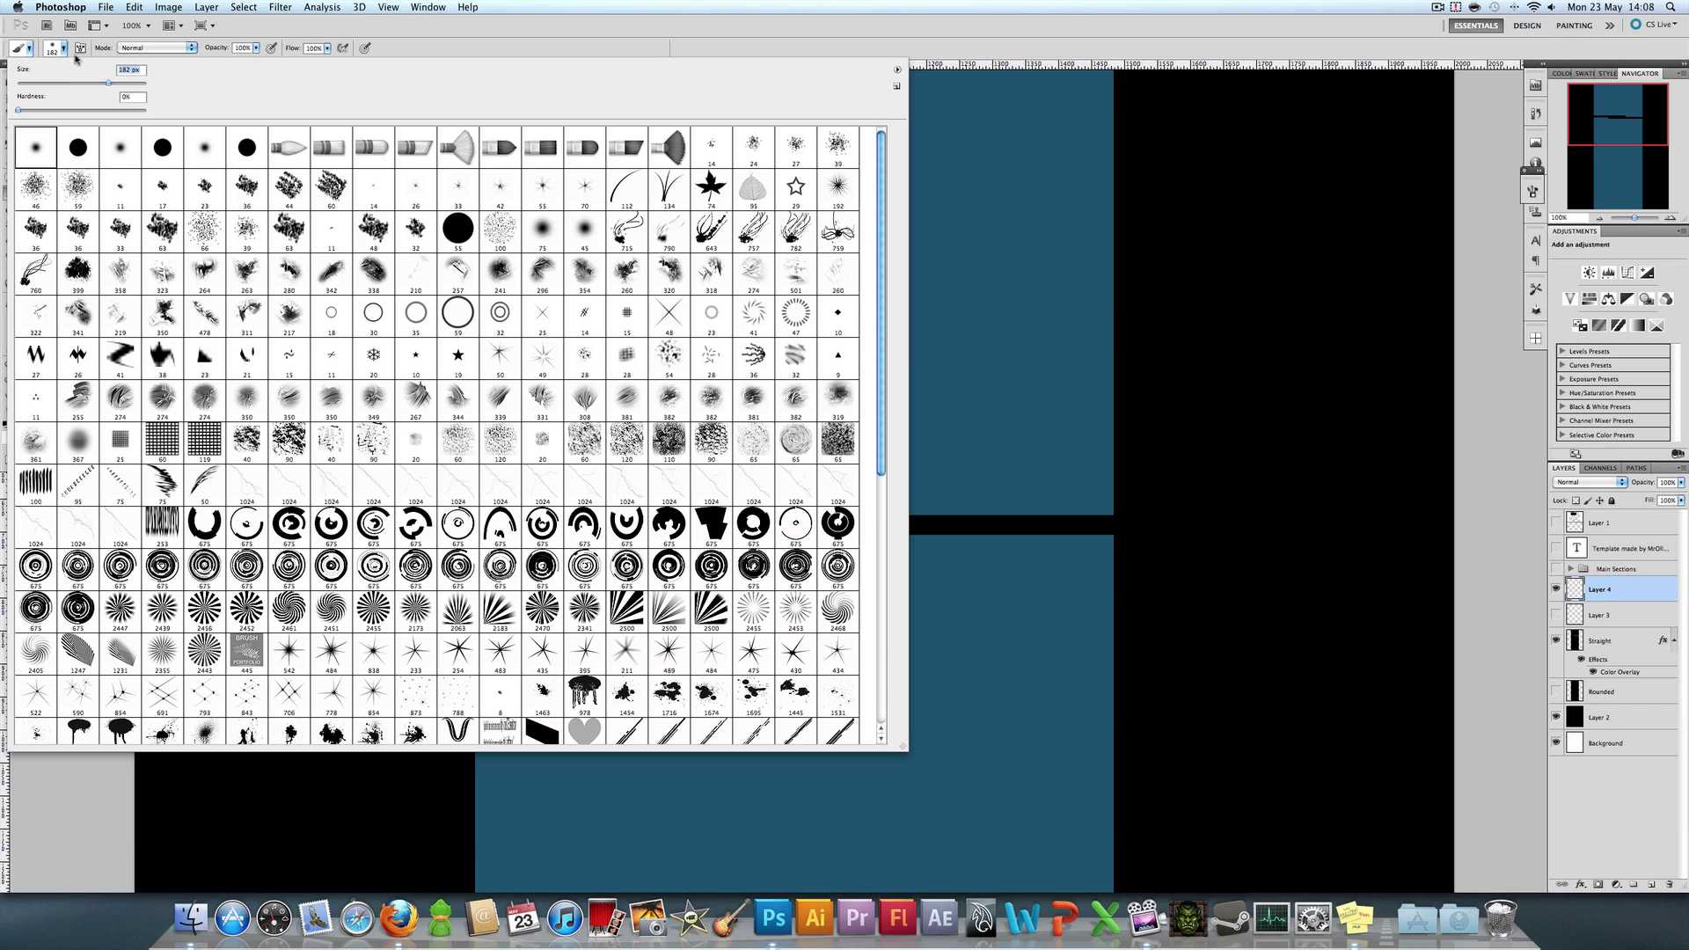
key(Escape)
click(480, 484)
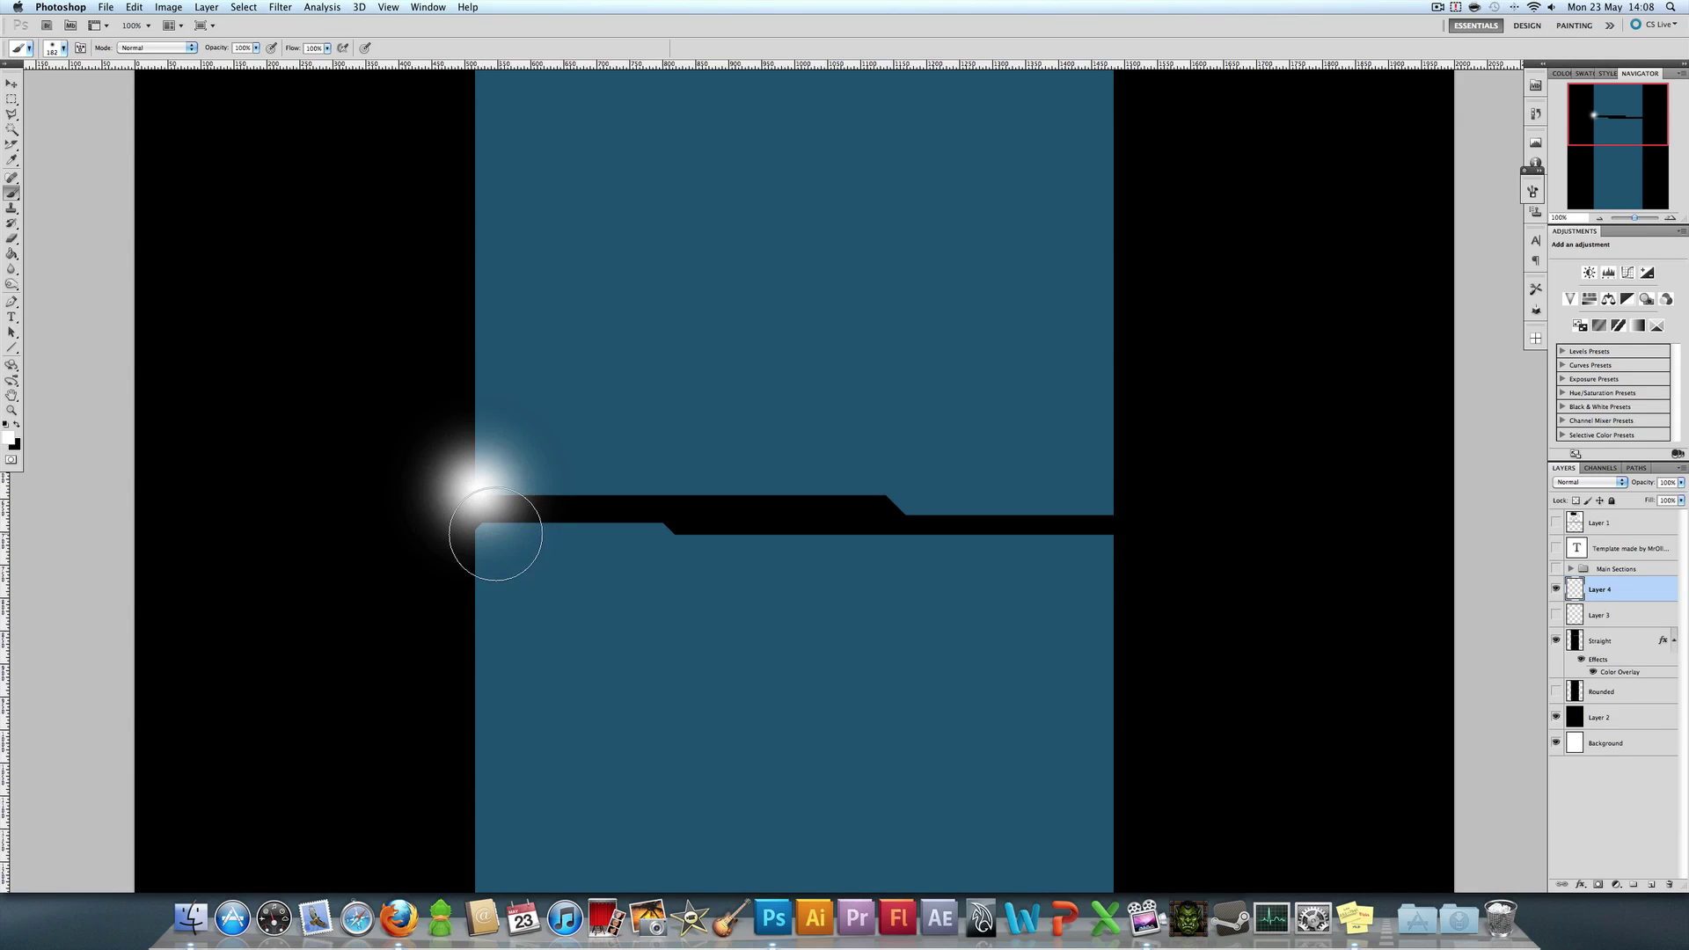
click(475, 526)
click(665, 527)
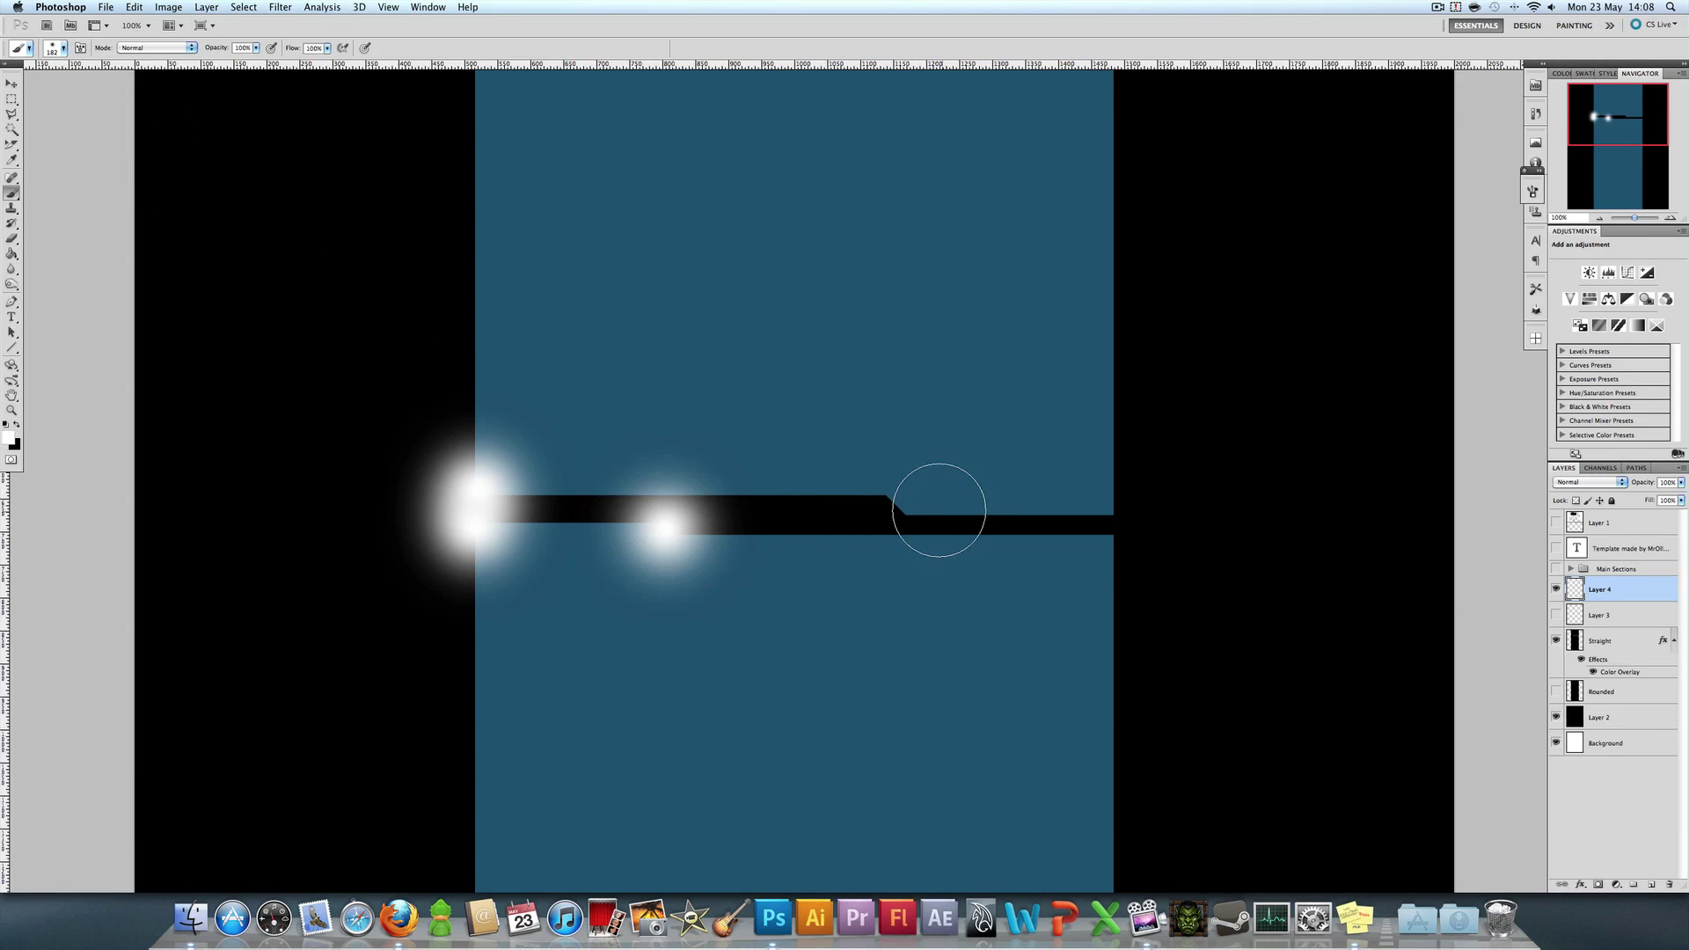
click(895, 498)
click(1112, 522)
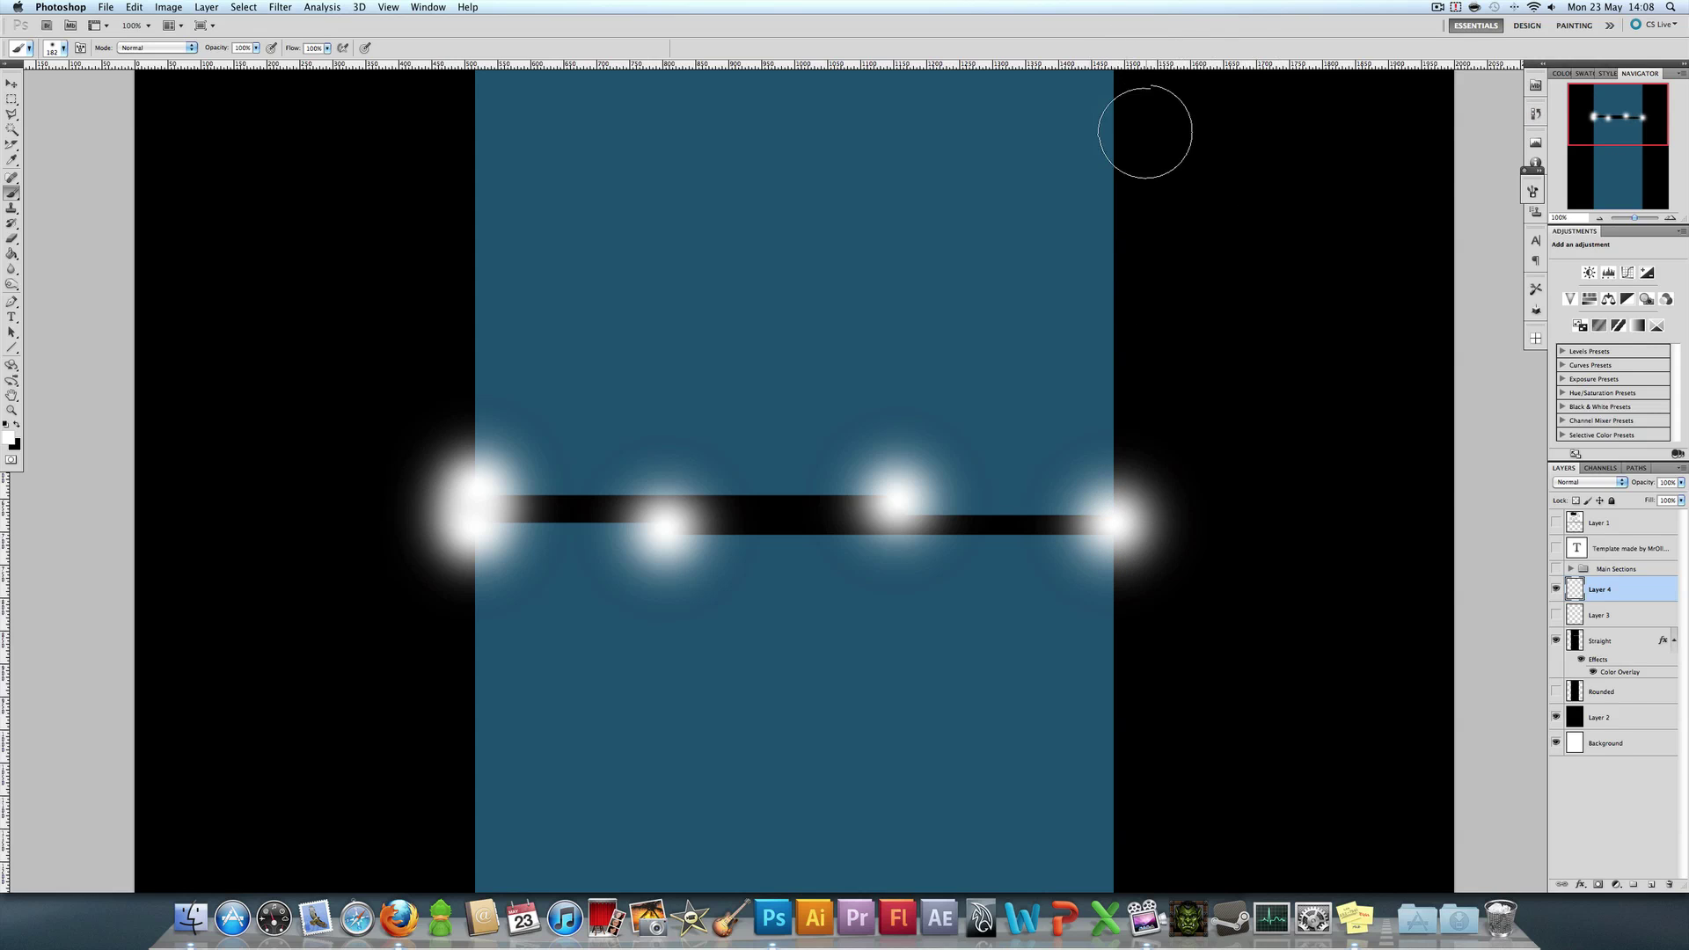
Add glows at the panel's top-right and top-left corners, then load the panel shapes as a selection.
scroll(1145, 132, up, 3)
click(1113, 168)
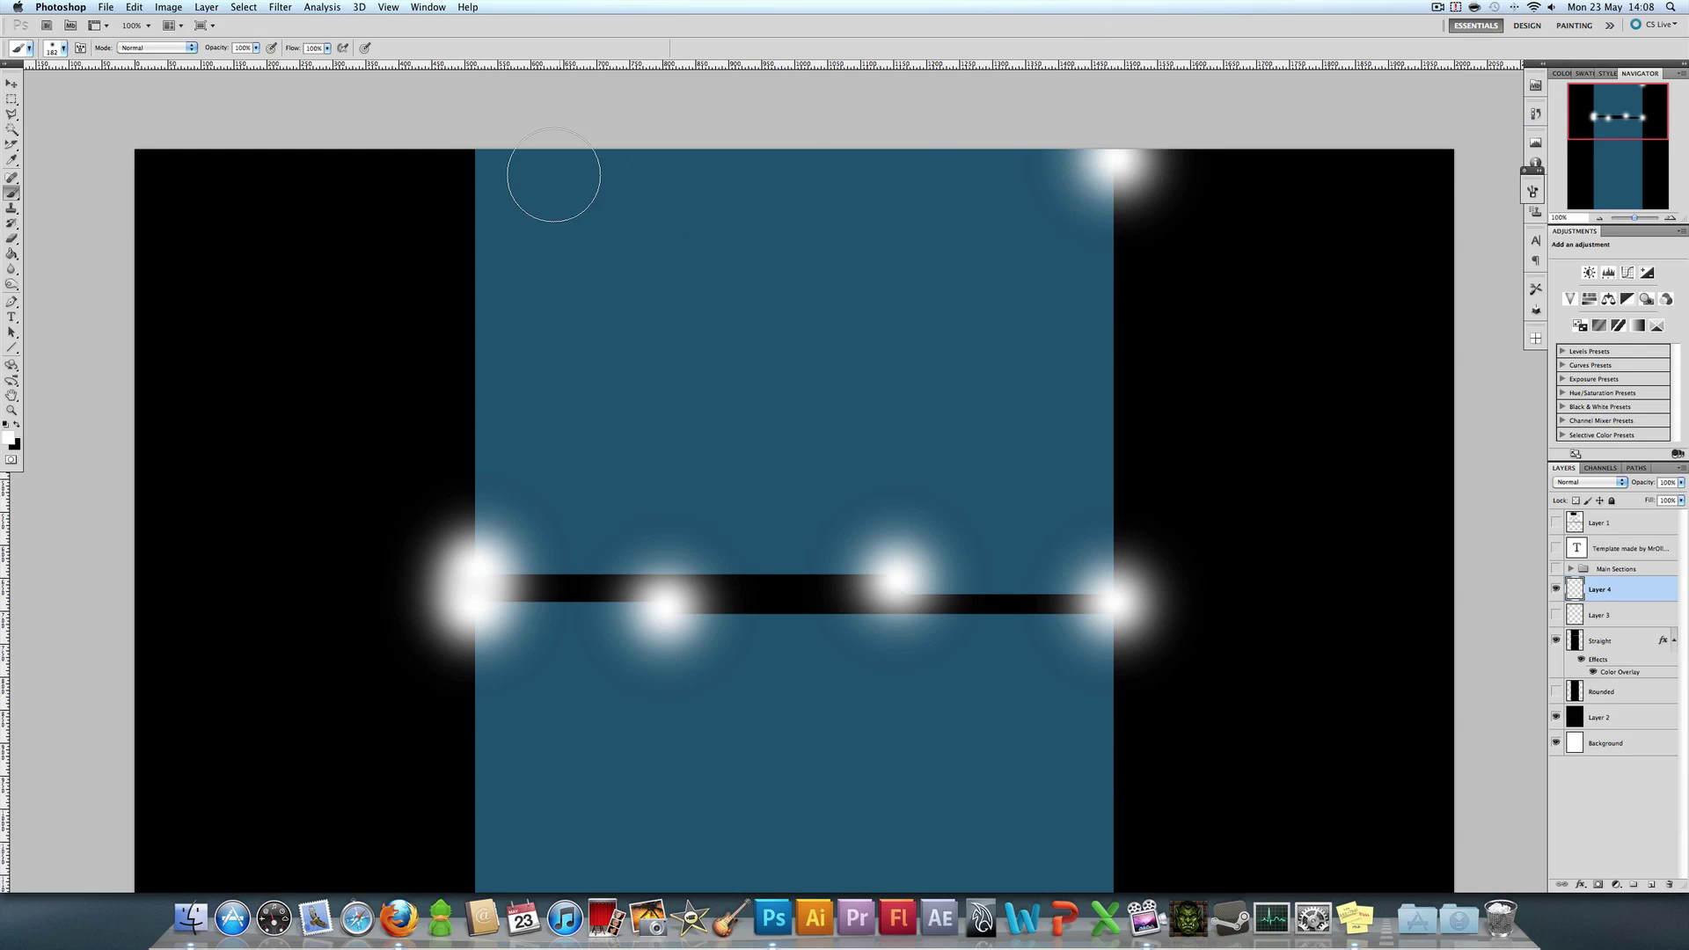
click(482, 163)
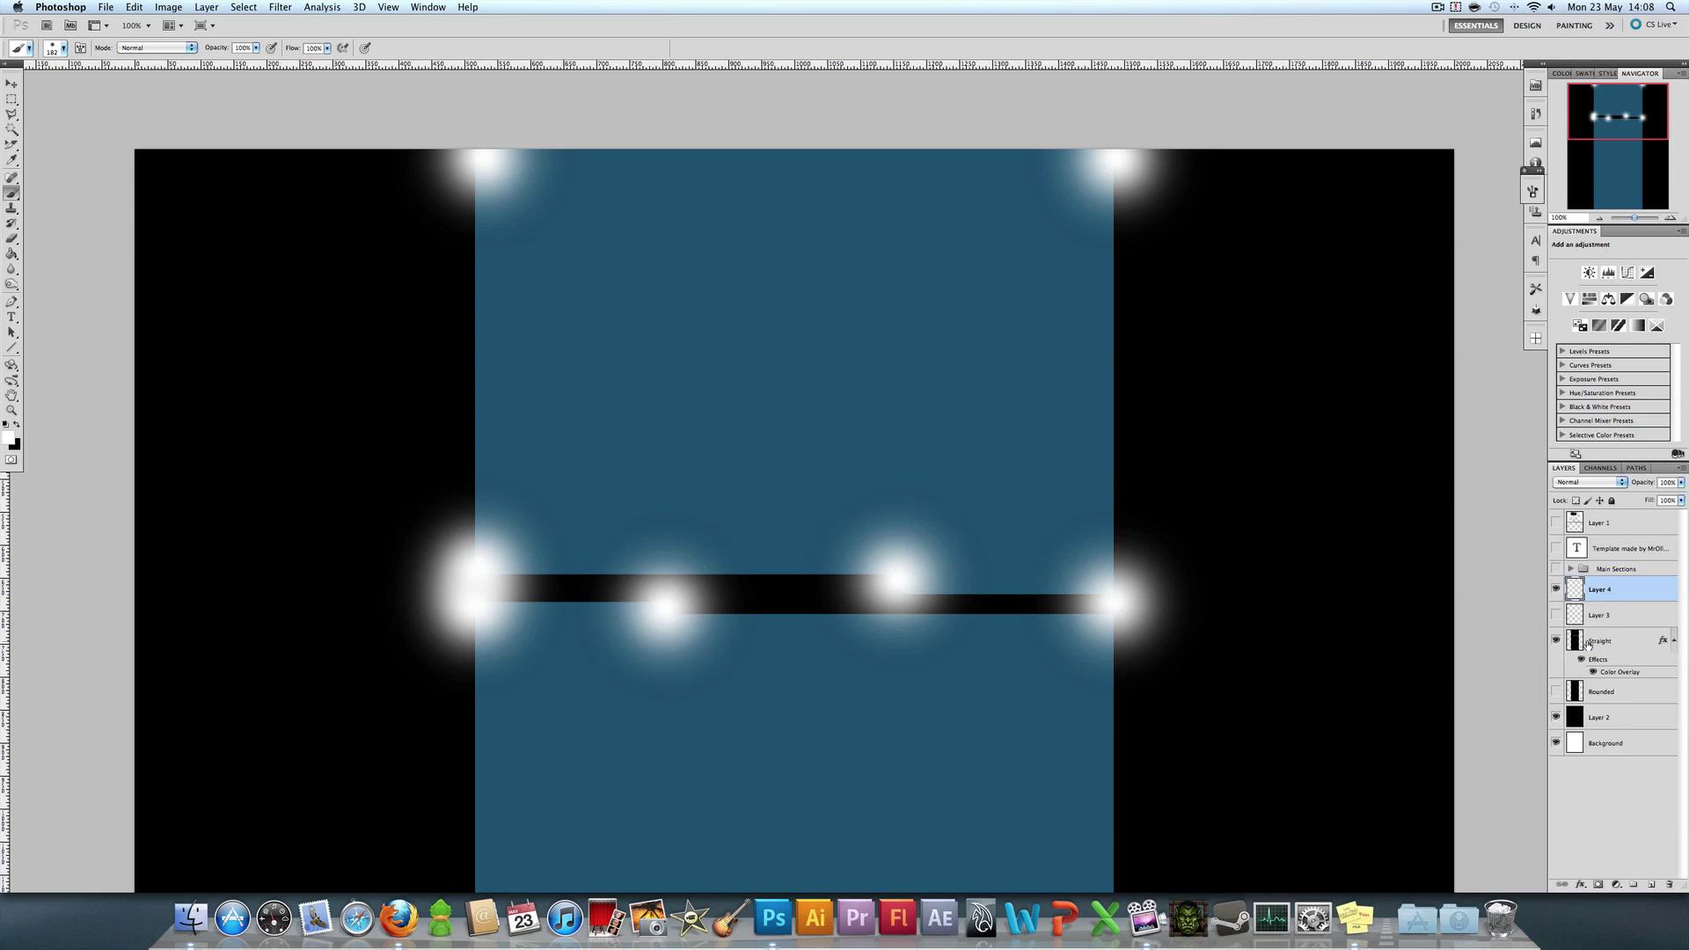
super+click(1575, 640)
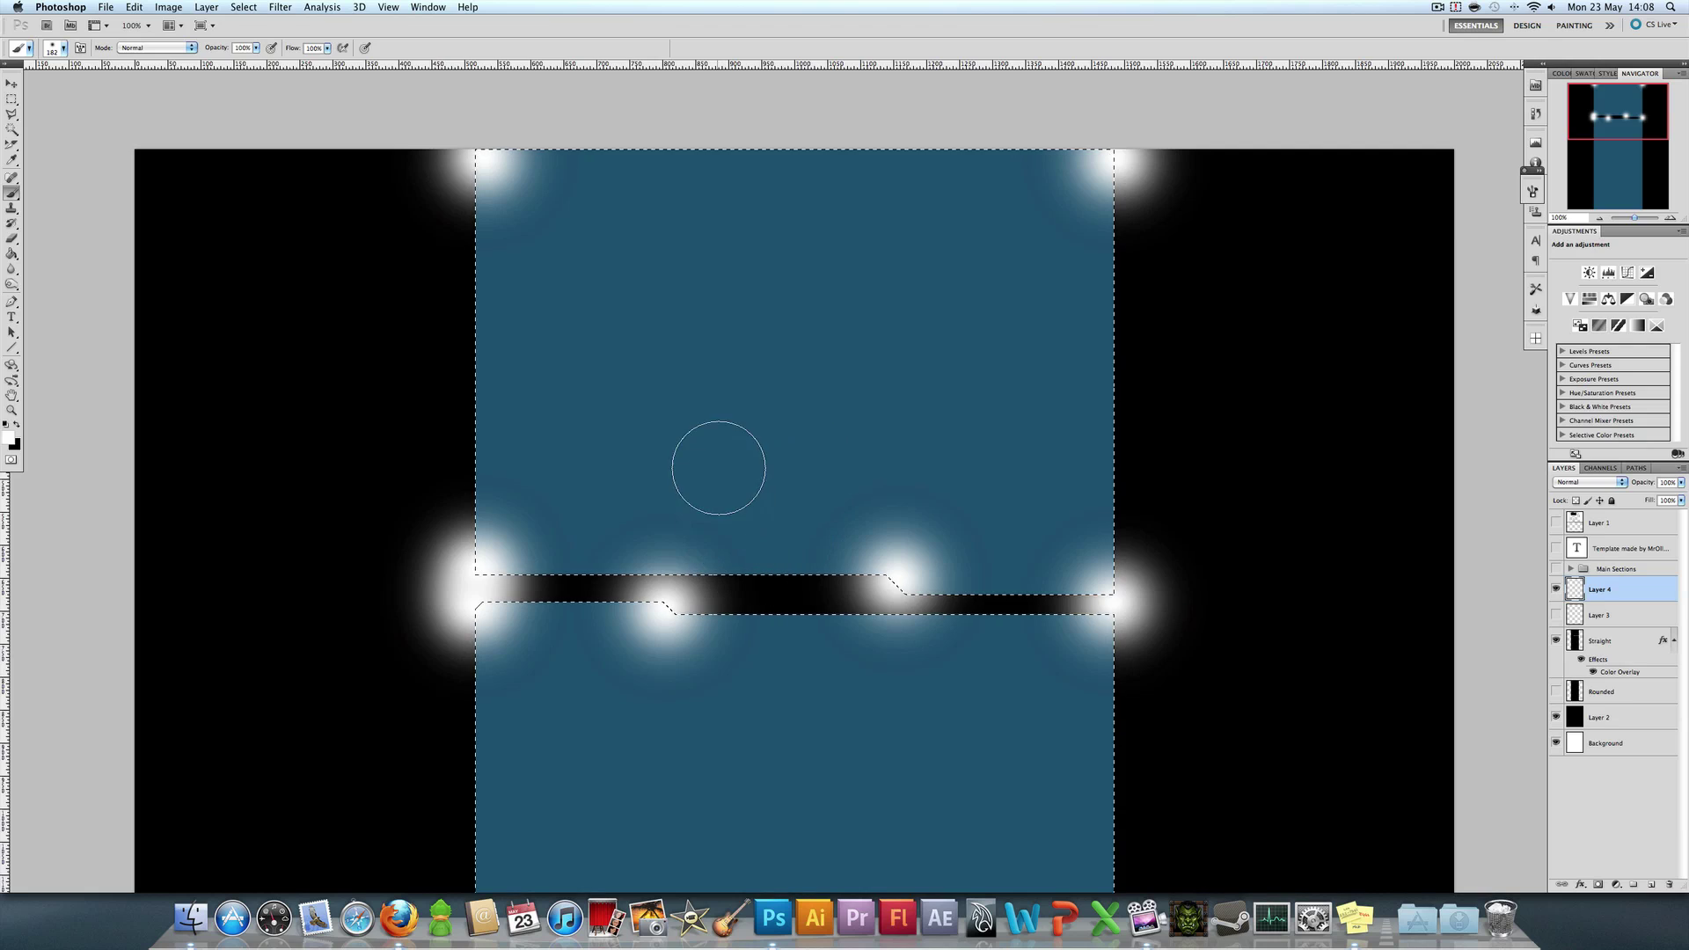
Delete Layer 4's glows outside the inverted panel selection, then duplicate Layer 4 and hide the copy.
click(280, 7)
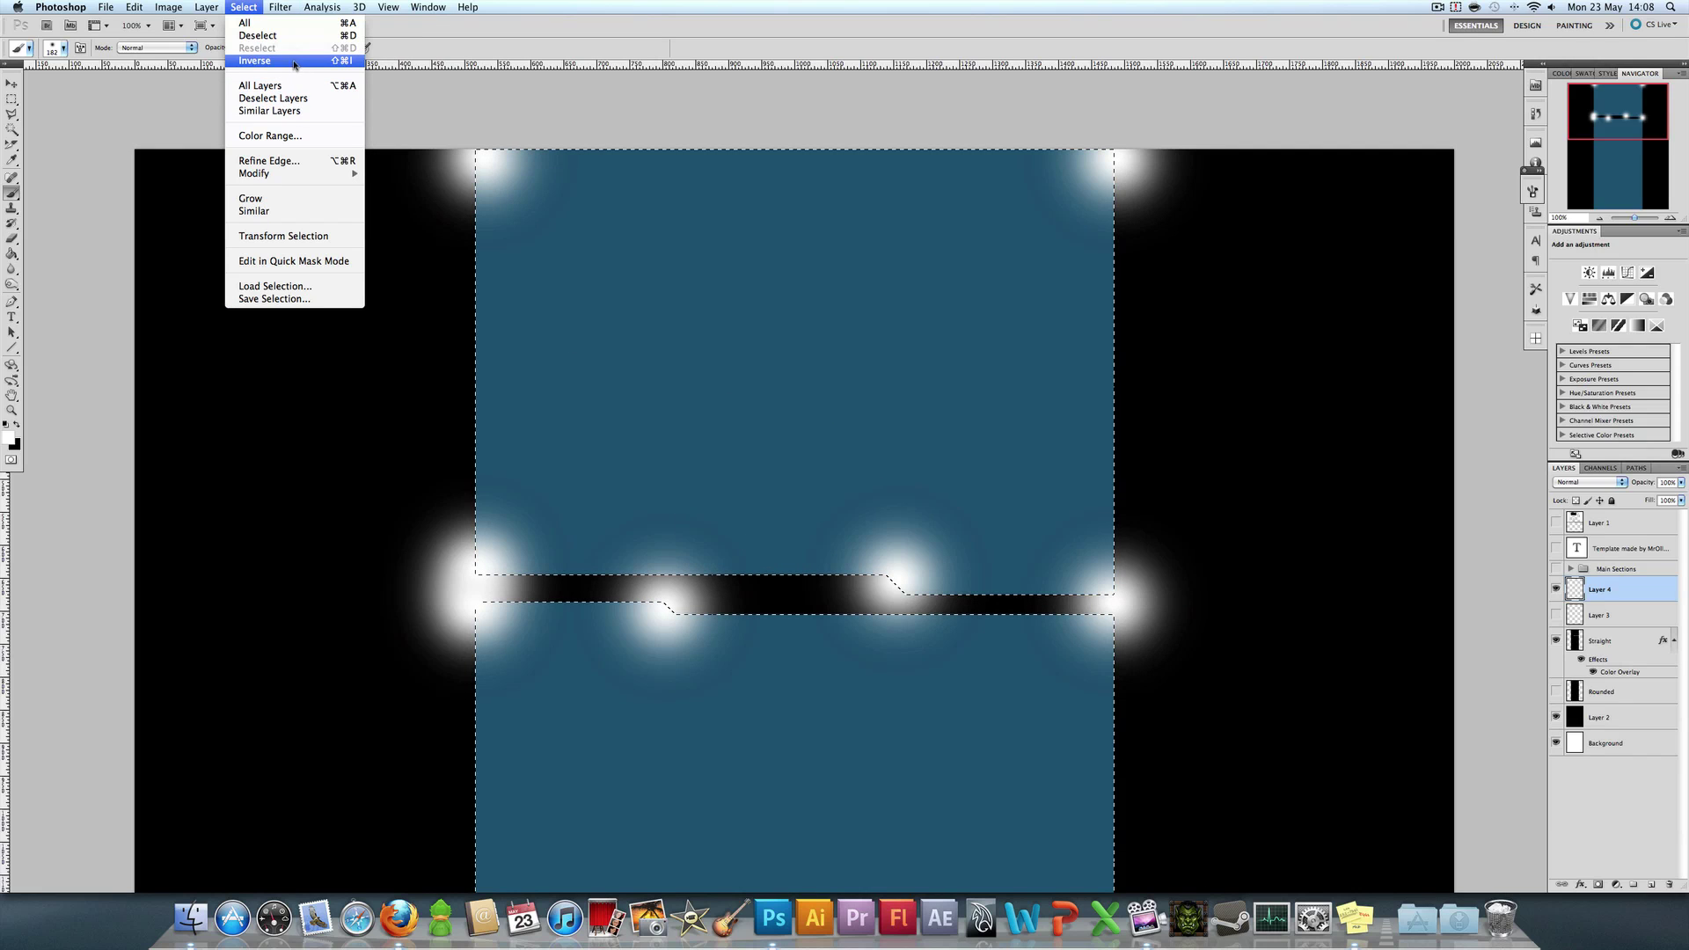
click(294, 65)
key(Delete)
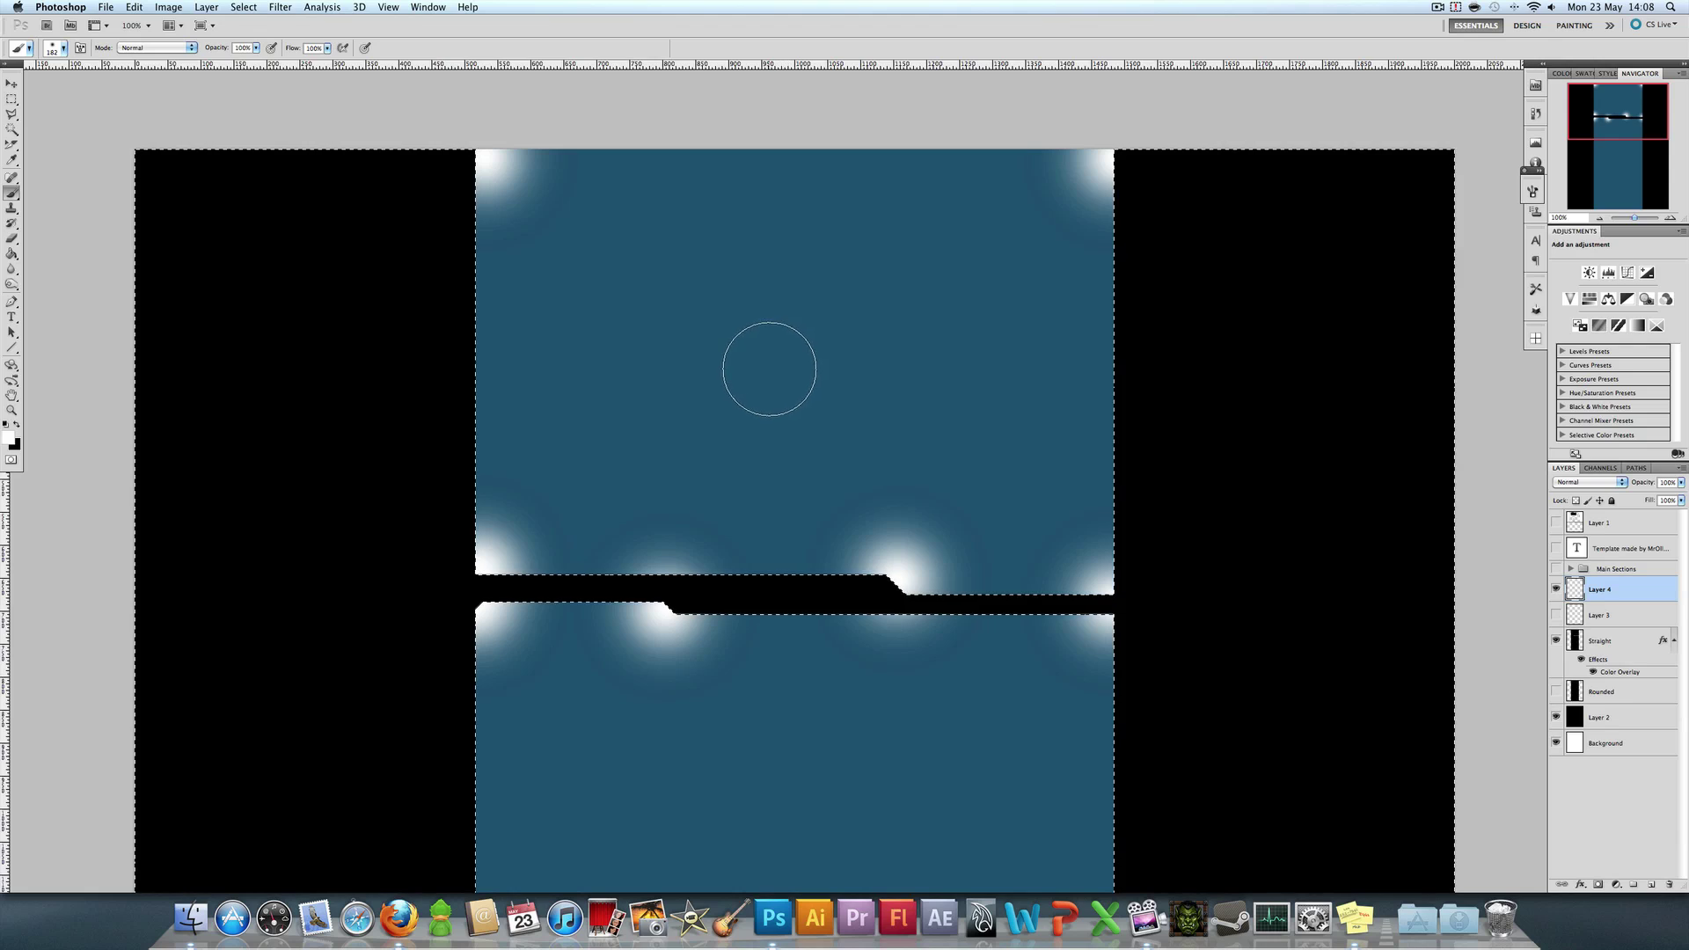
key(super+d)
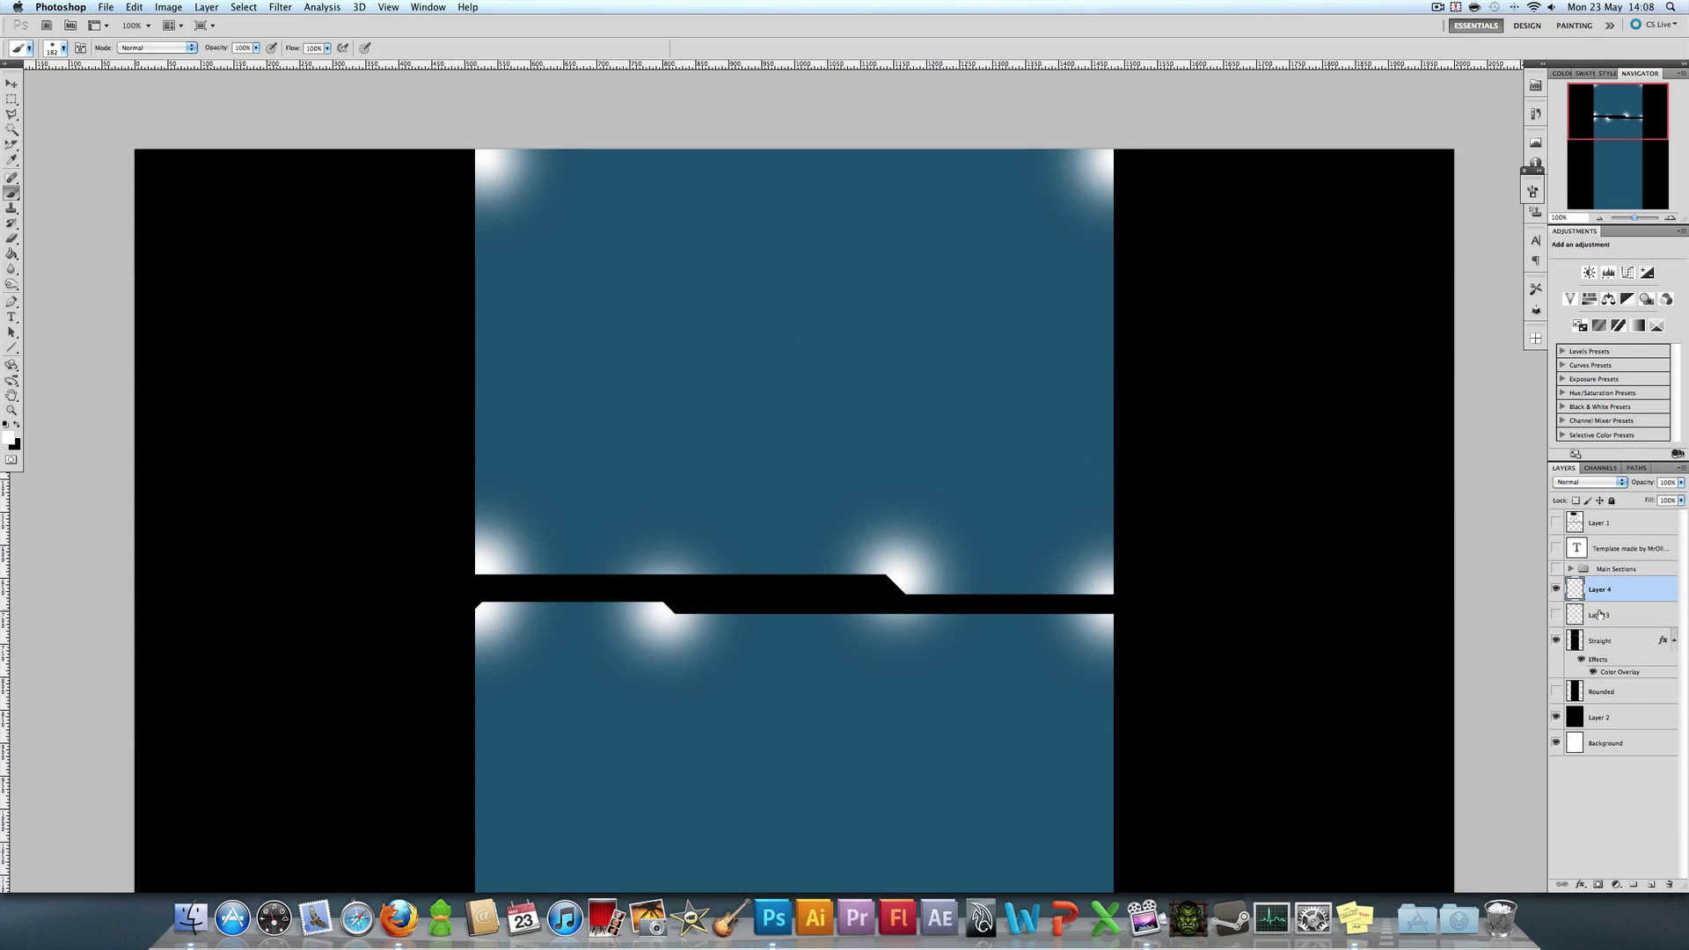
drag(1604, 595, 1651, 883)
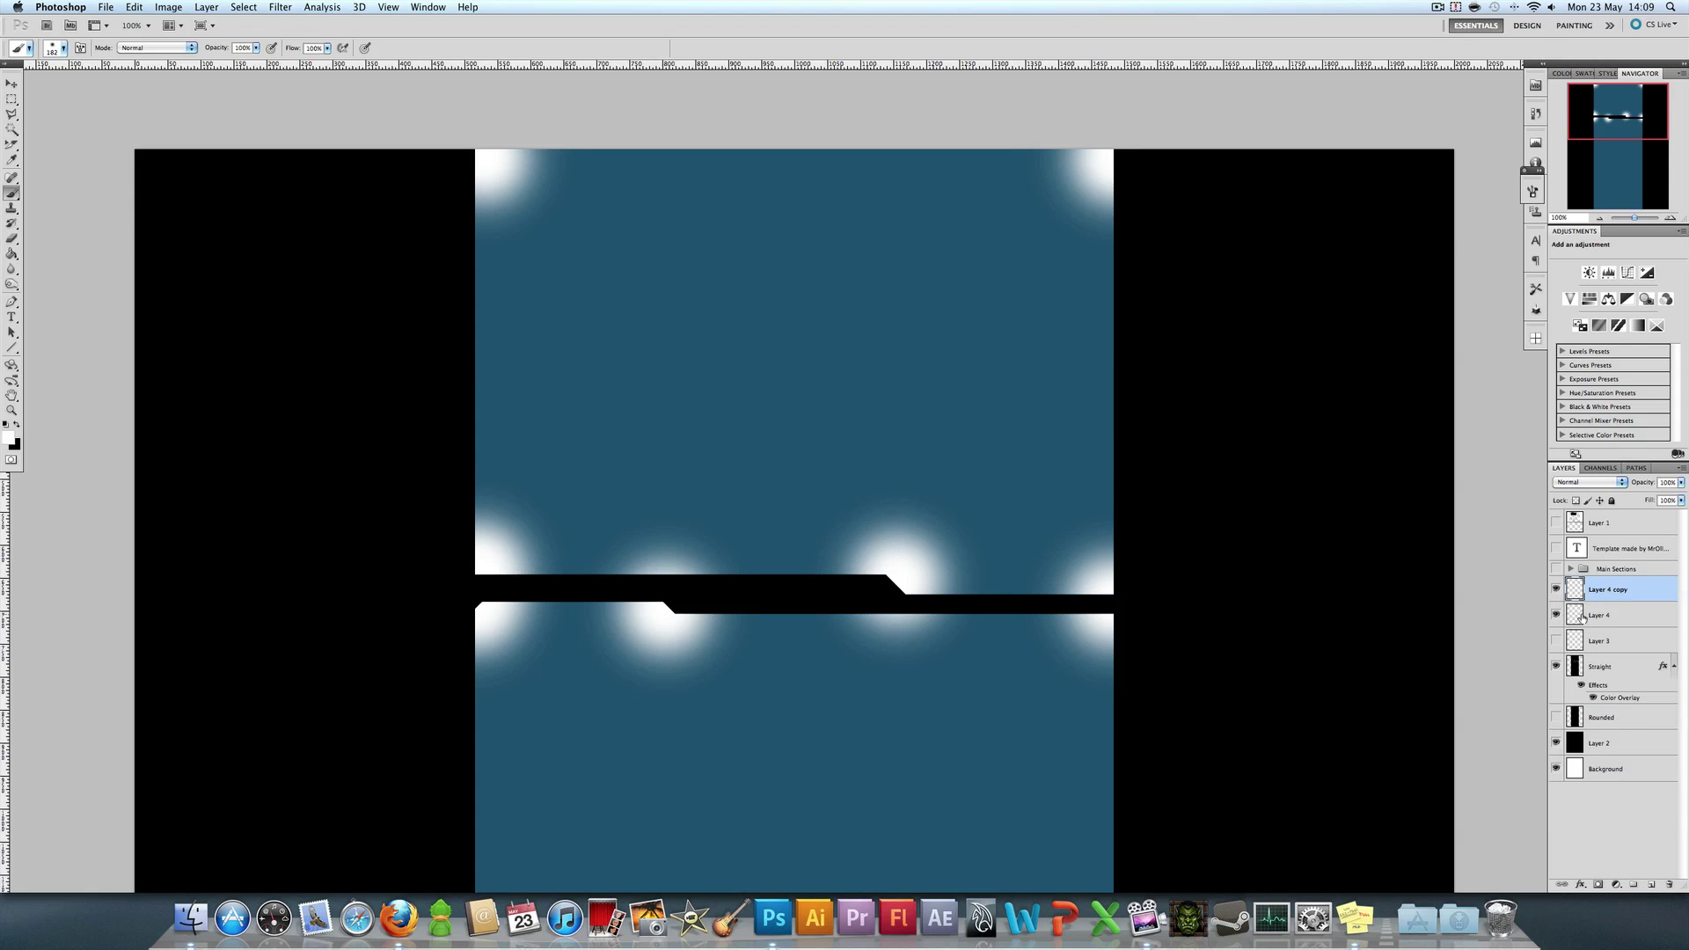
click(1556, 589)
On Layer 4, reload the panel shapes as a selection and contract it by 2 pixels.
click(1601, 615)
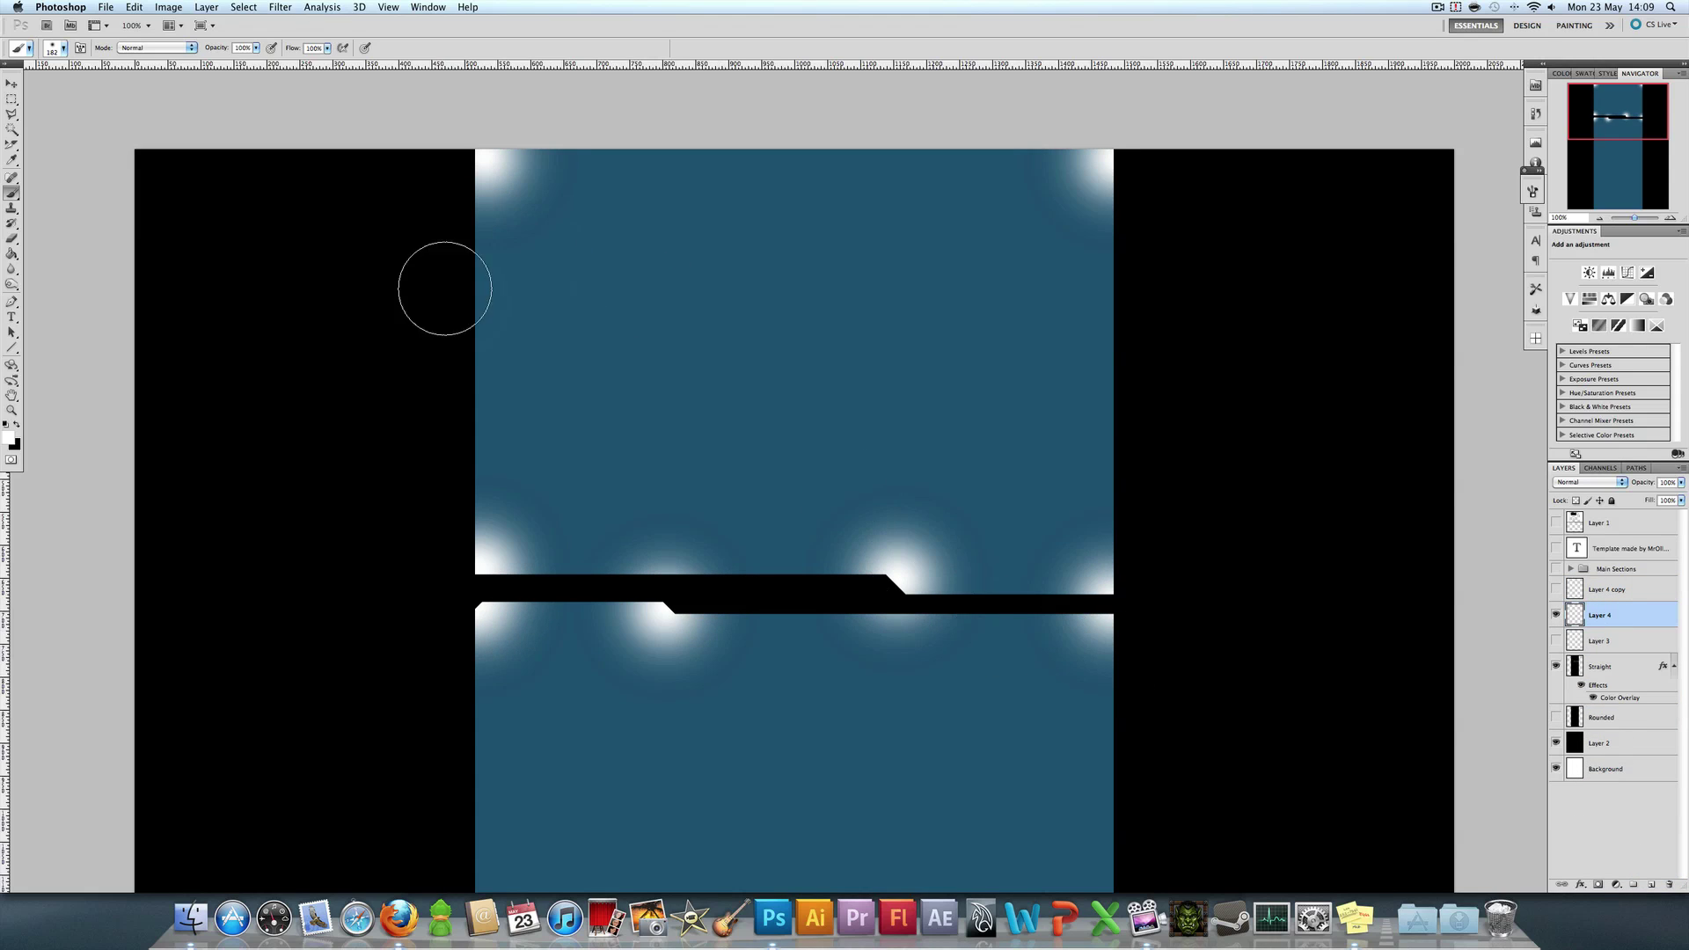
super+click(1575, 667)
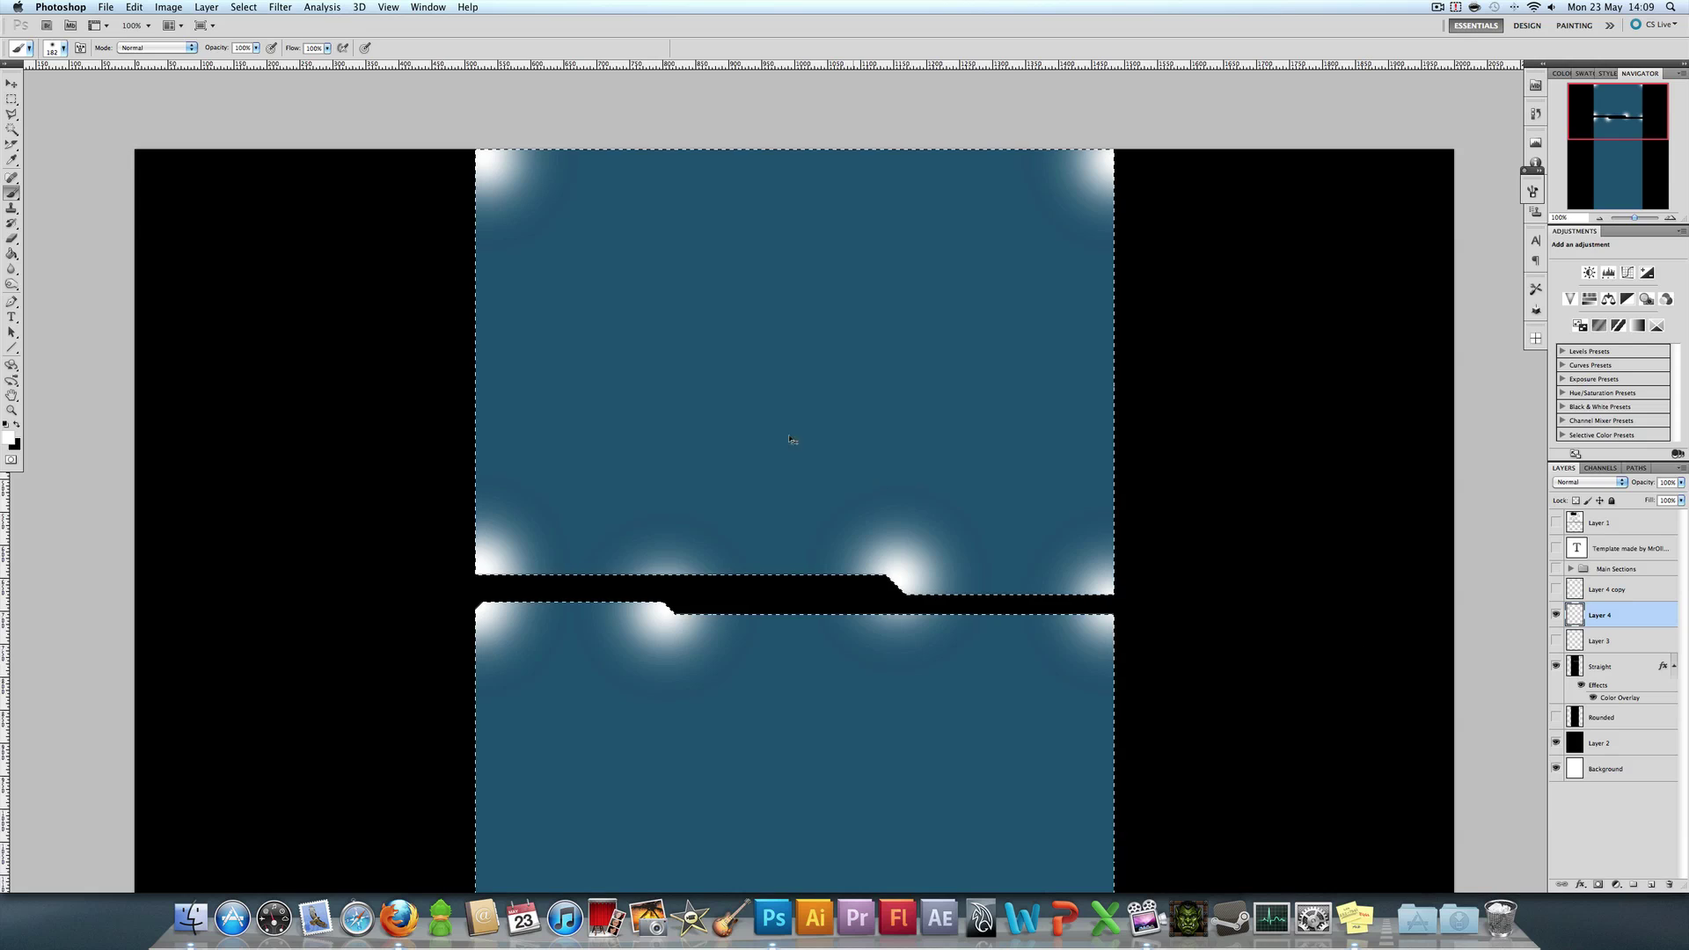
click(244, 7)
mouse_move(264, 173)
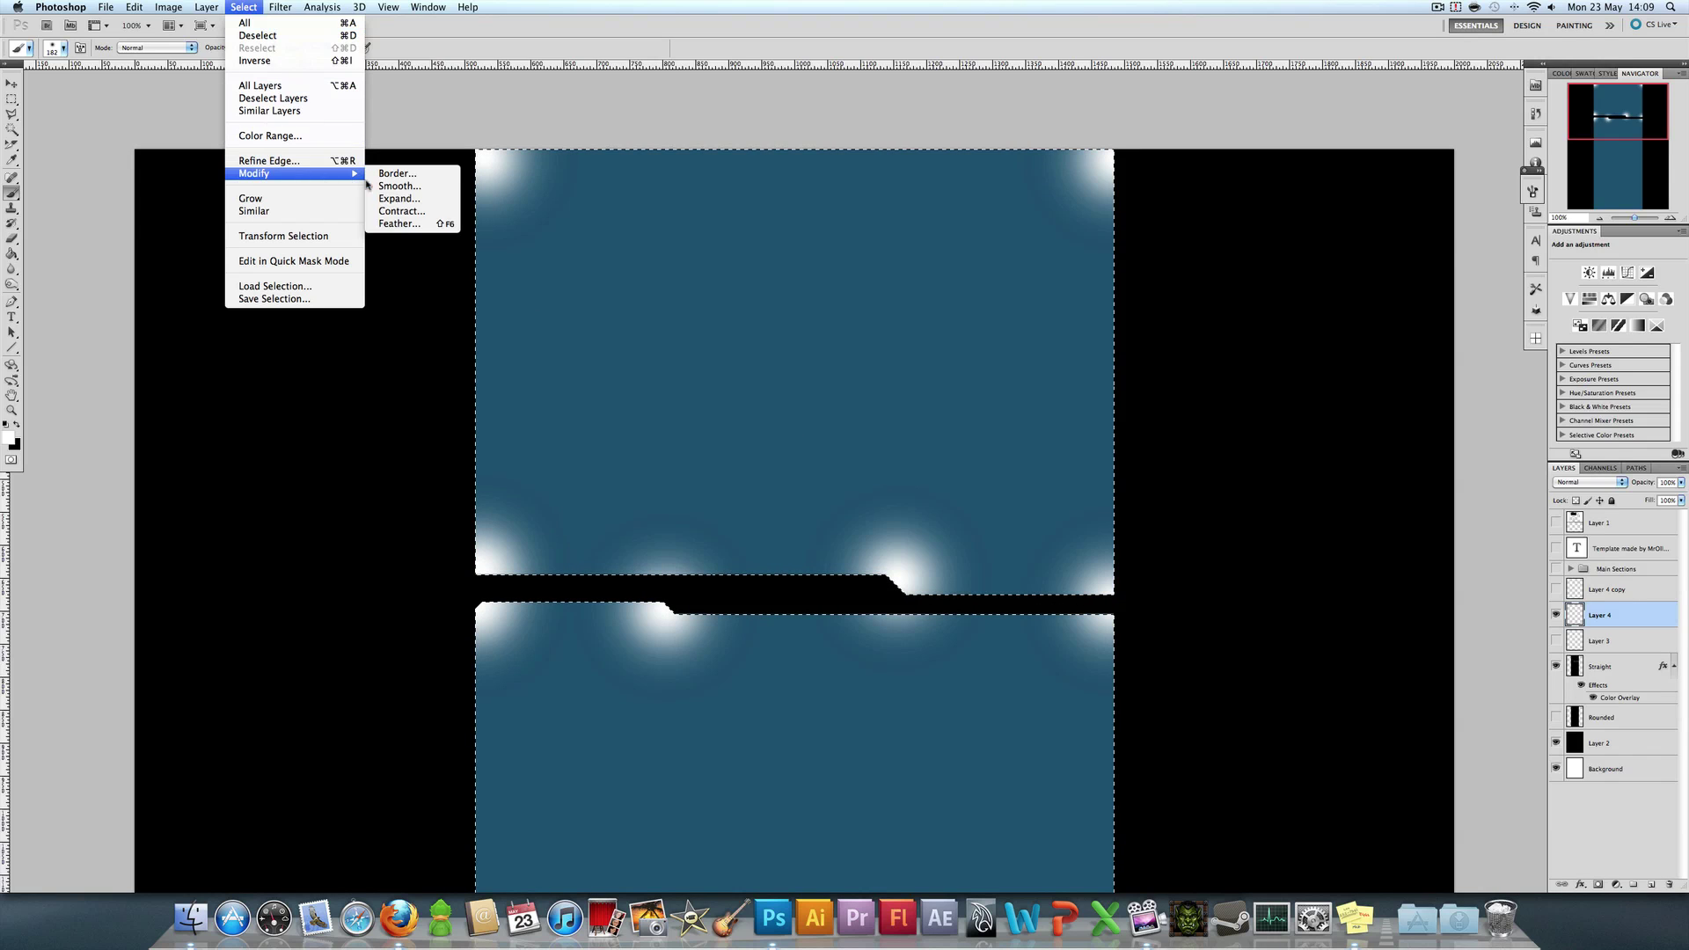
click(391, 211)
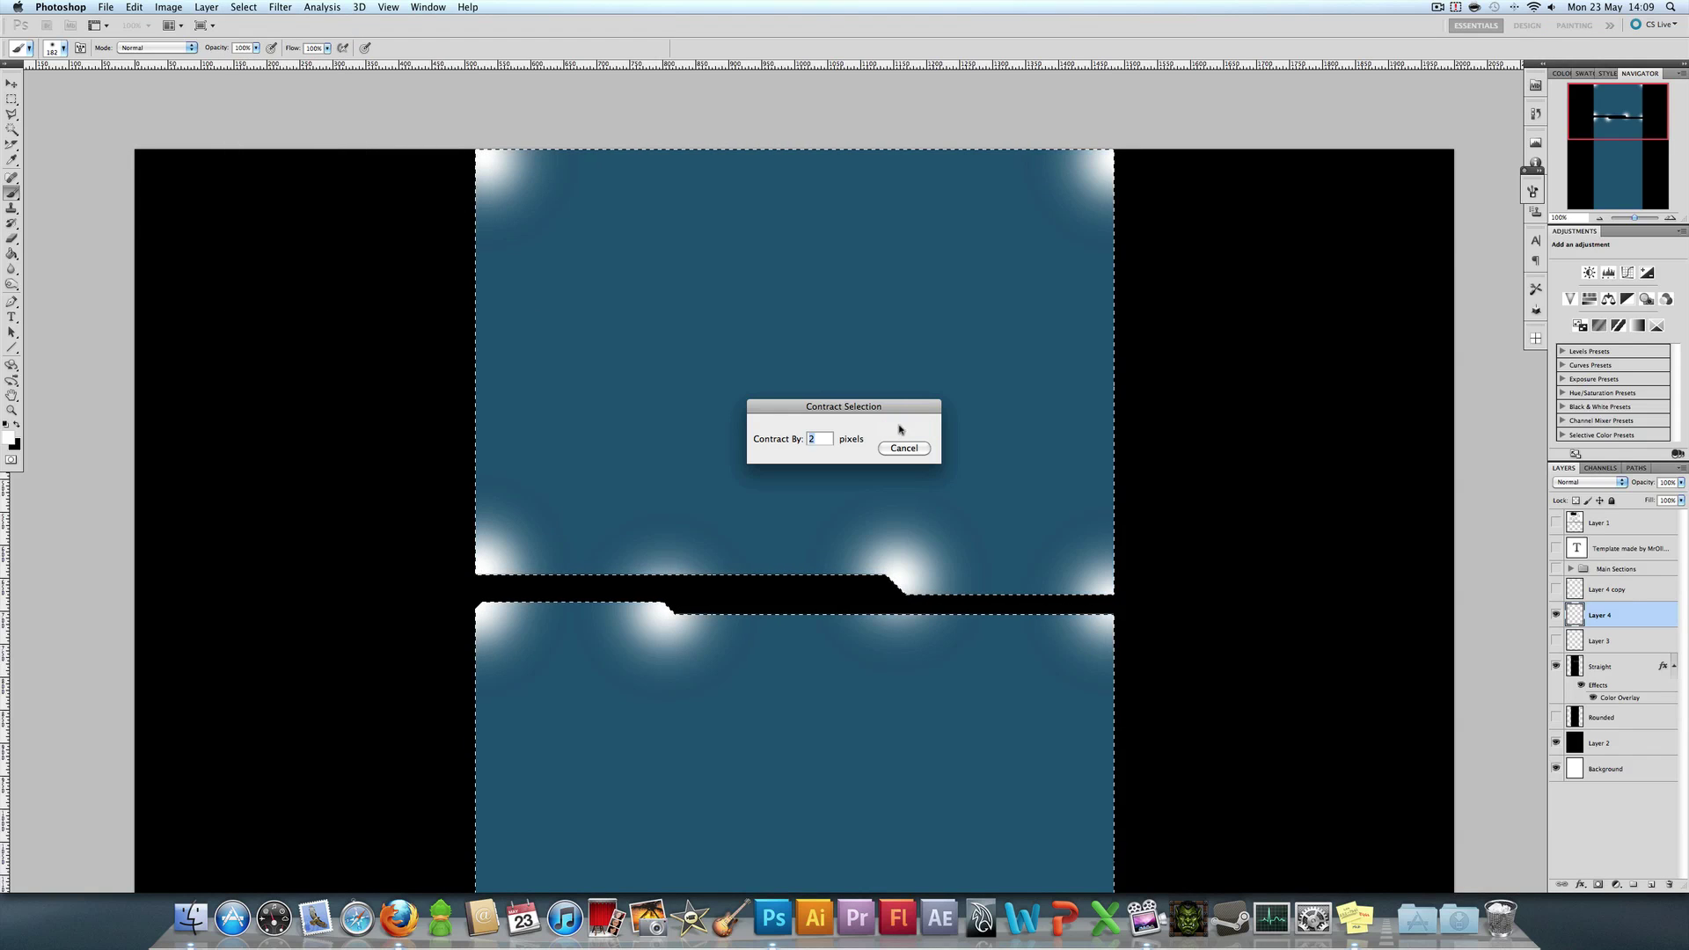
click(900, 428)
Erase the glow inside the contracted selection, deselect, and set Layer 4 to Overlay.
key(Delete)
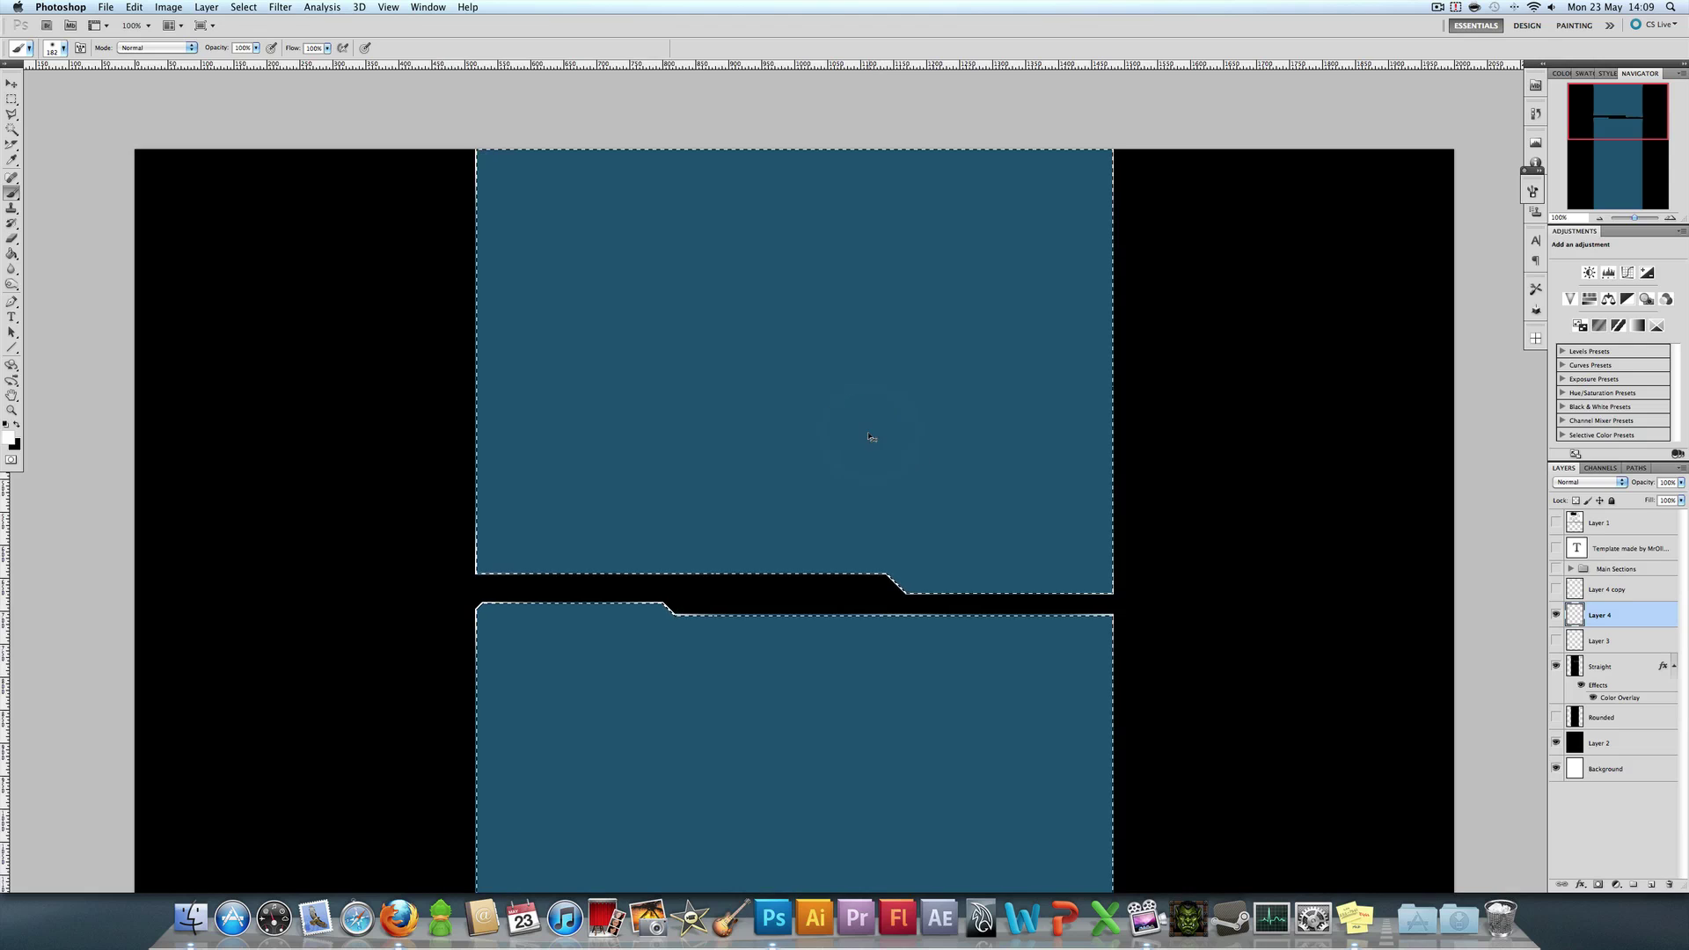
key(super+d)
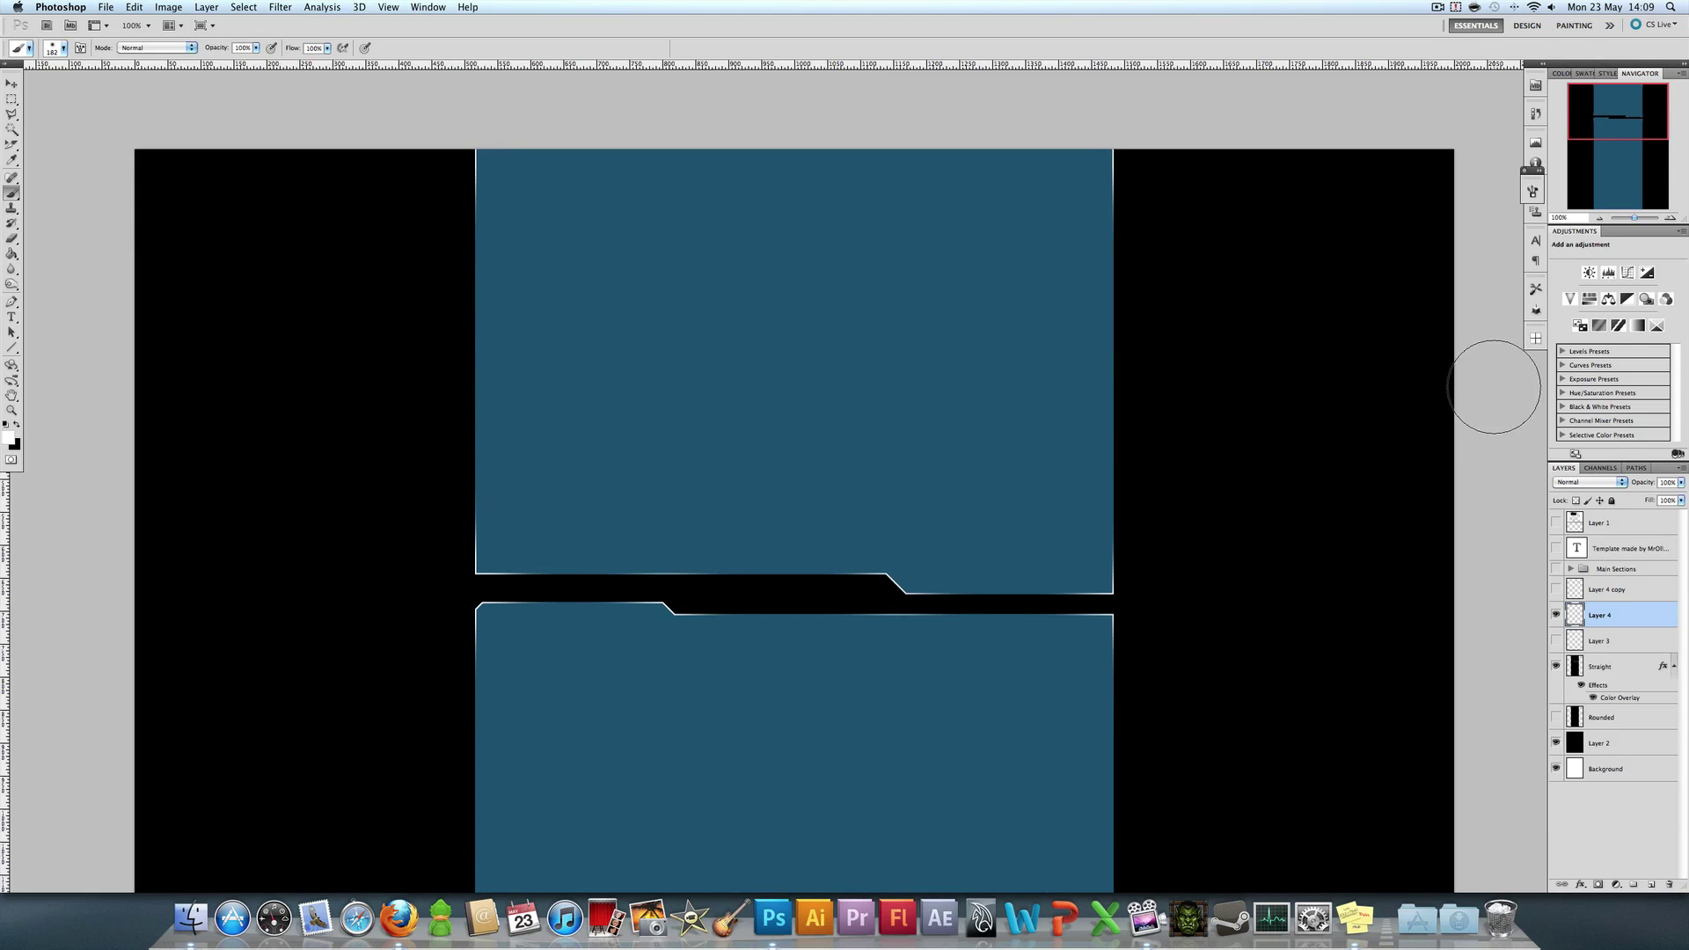
click(1587, 482)
click(1581, 609)
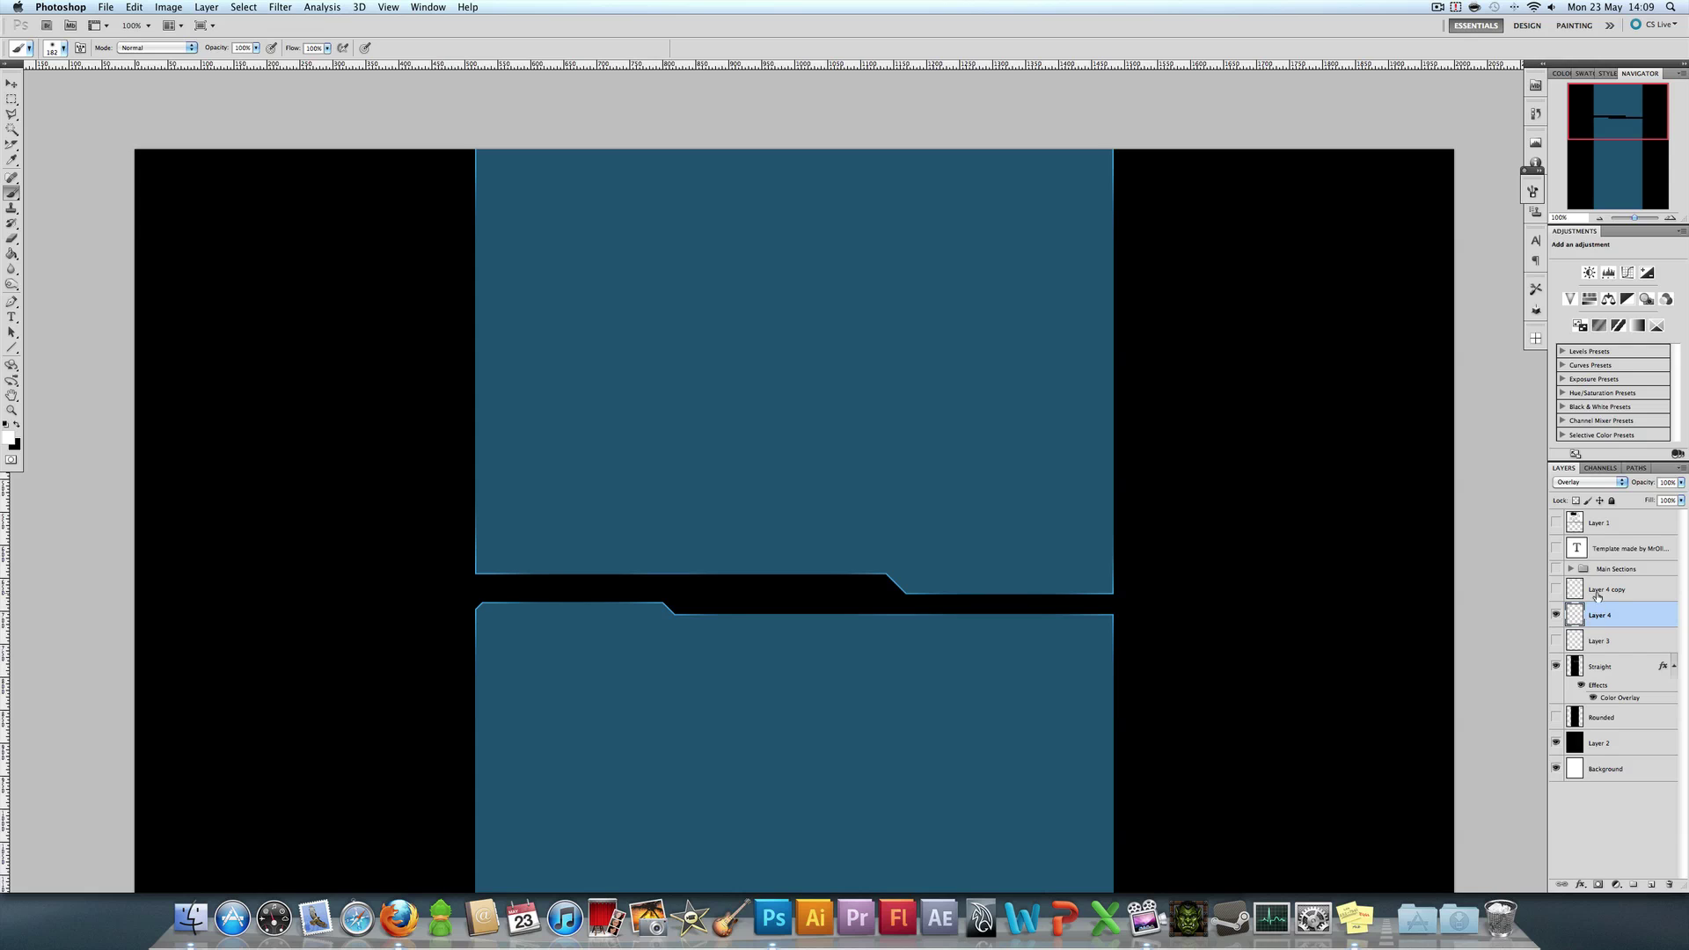
Show Layer 4 copy and set it to Overlay at about 43% opacity.
click(1598, 596)
click(1556, 589)
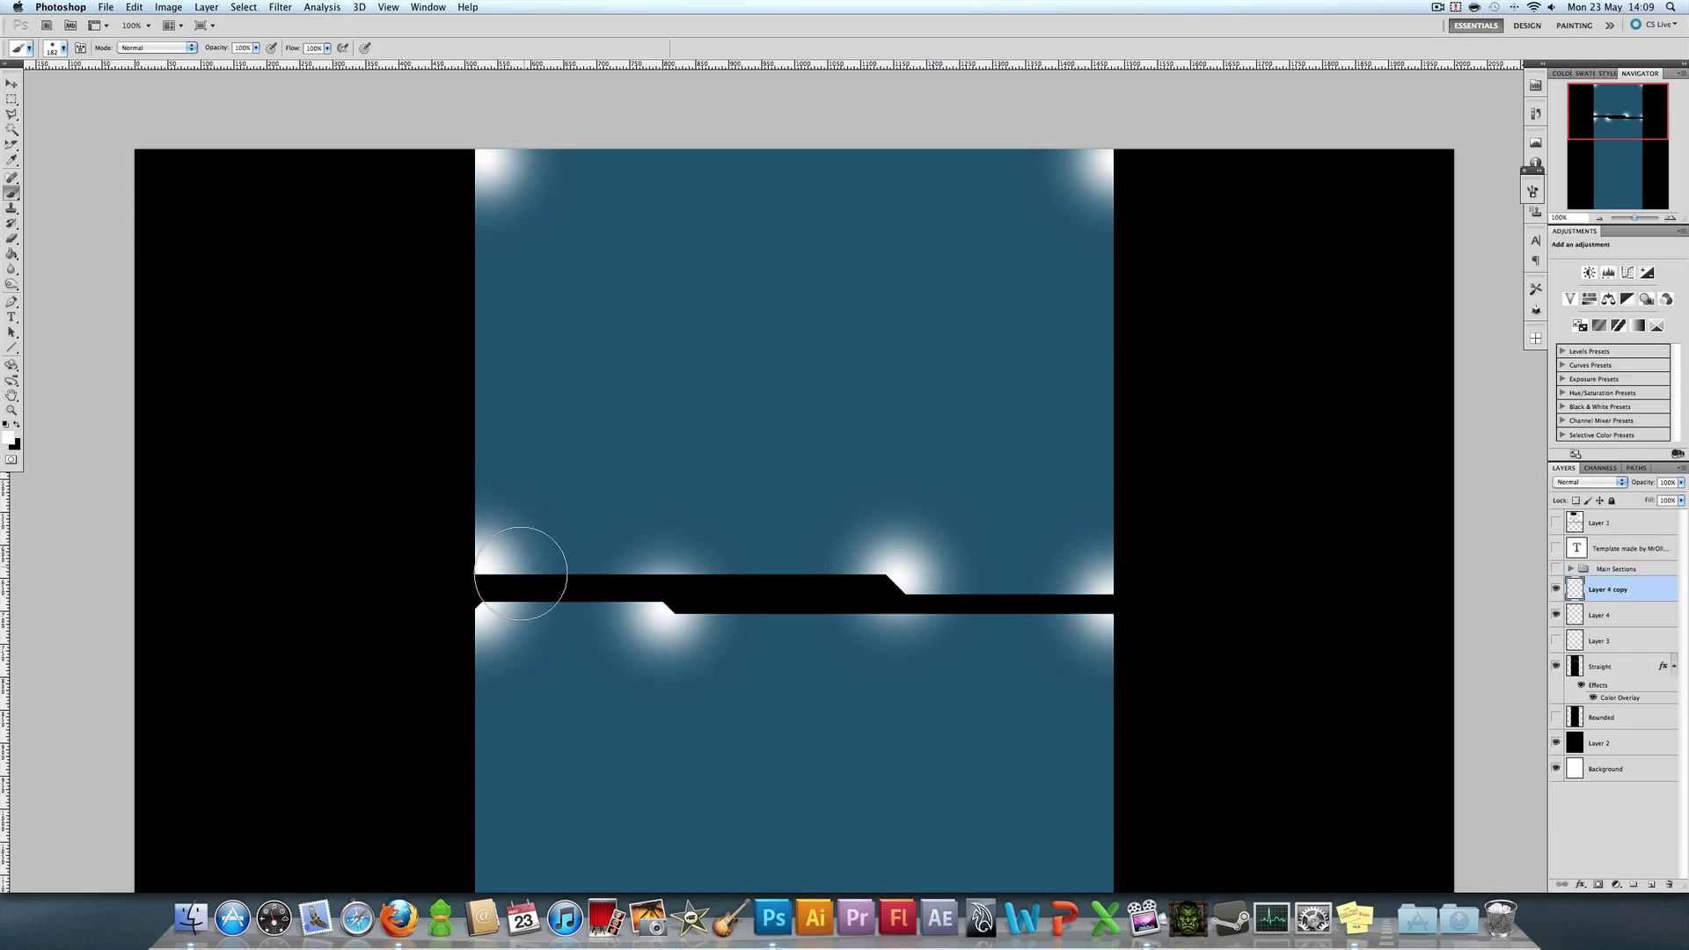
click(1579, 482)
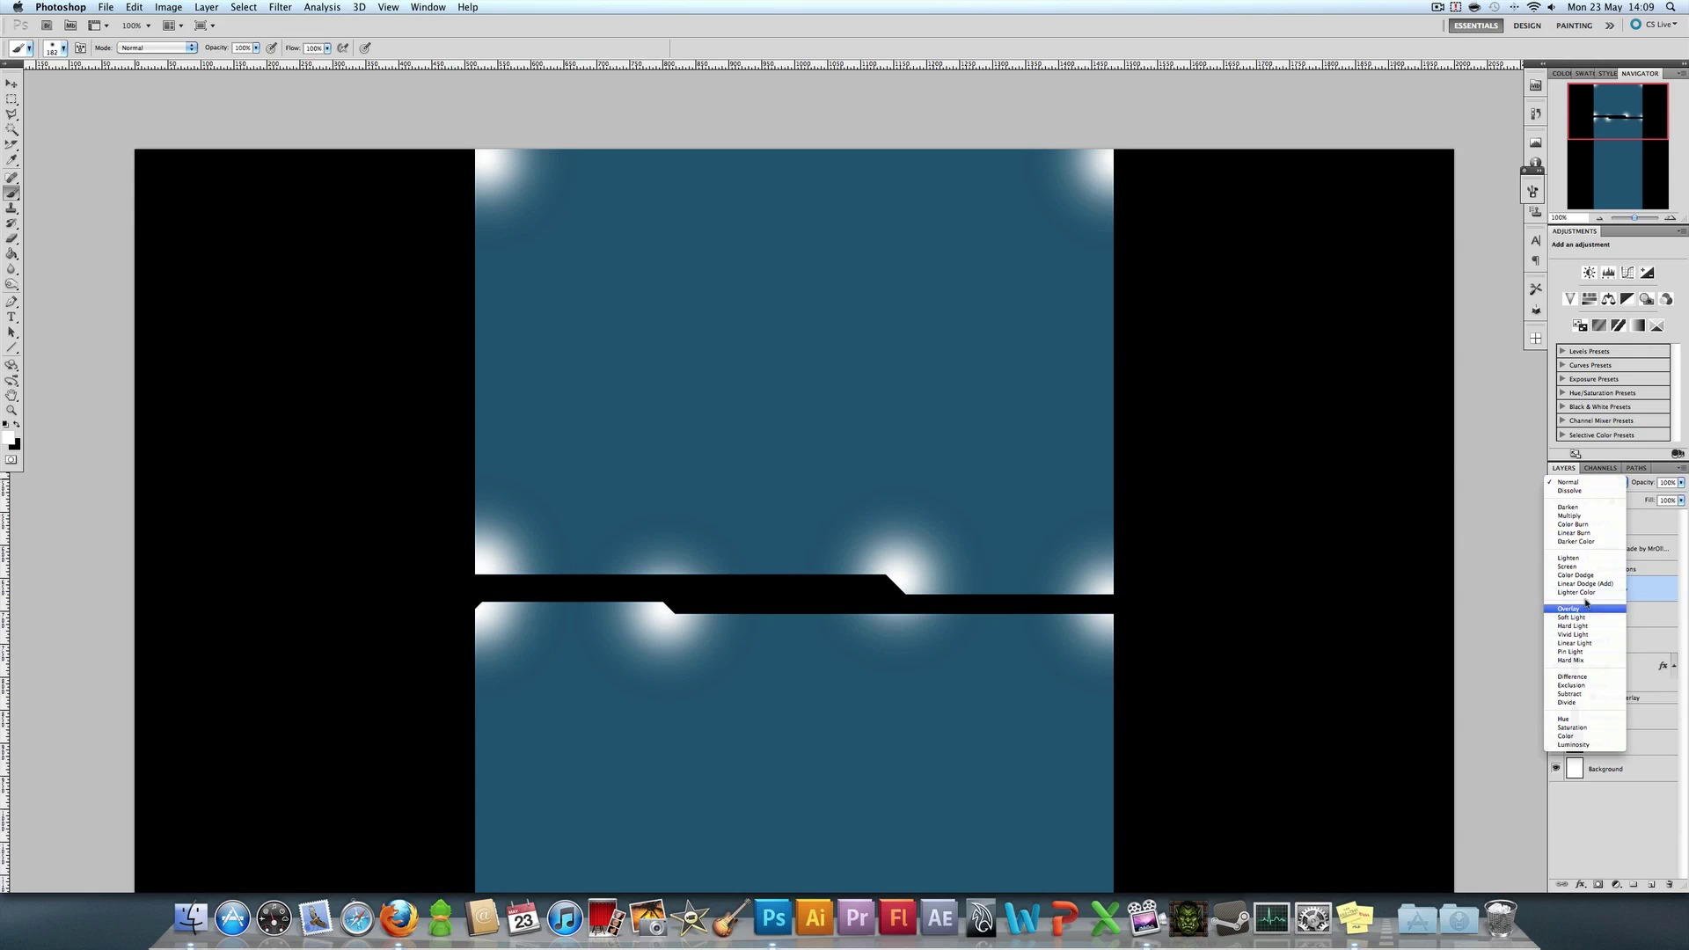
click(1568, 608)
click(1681, 483)
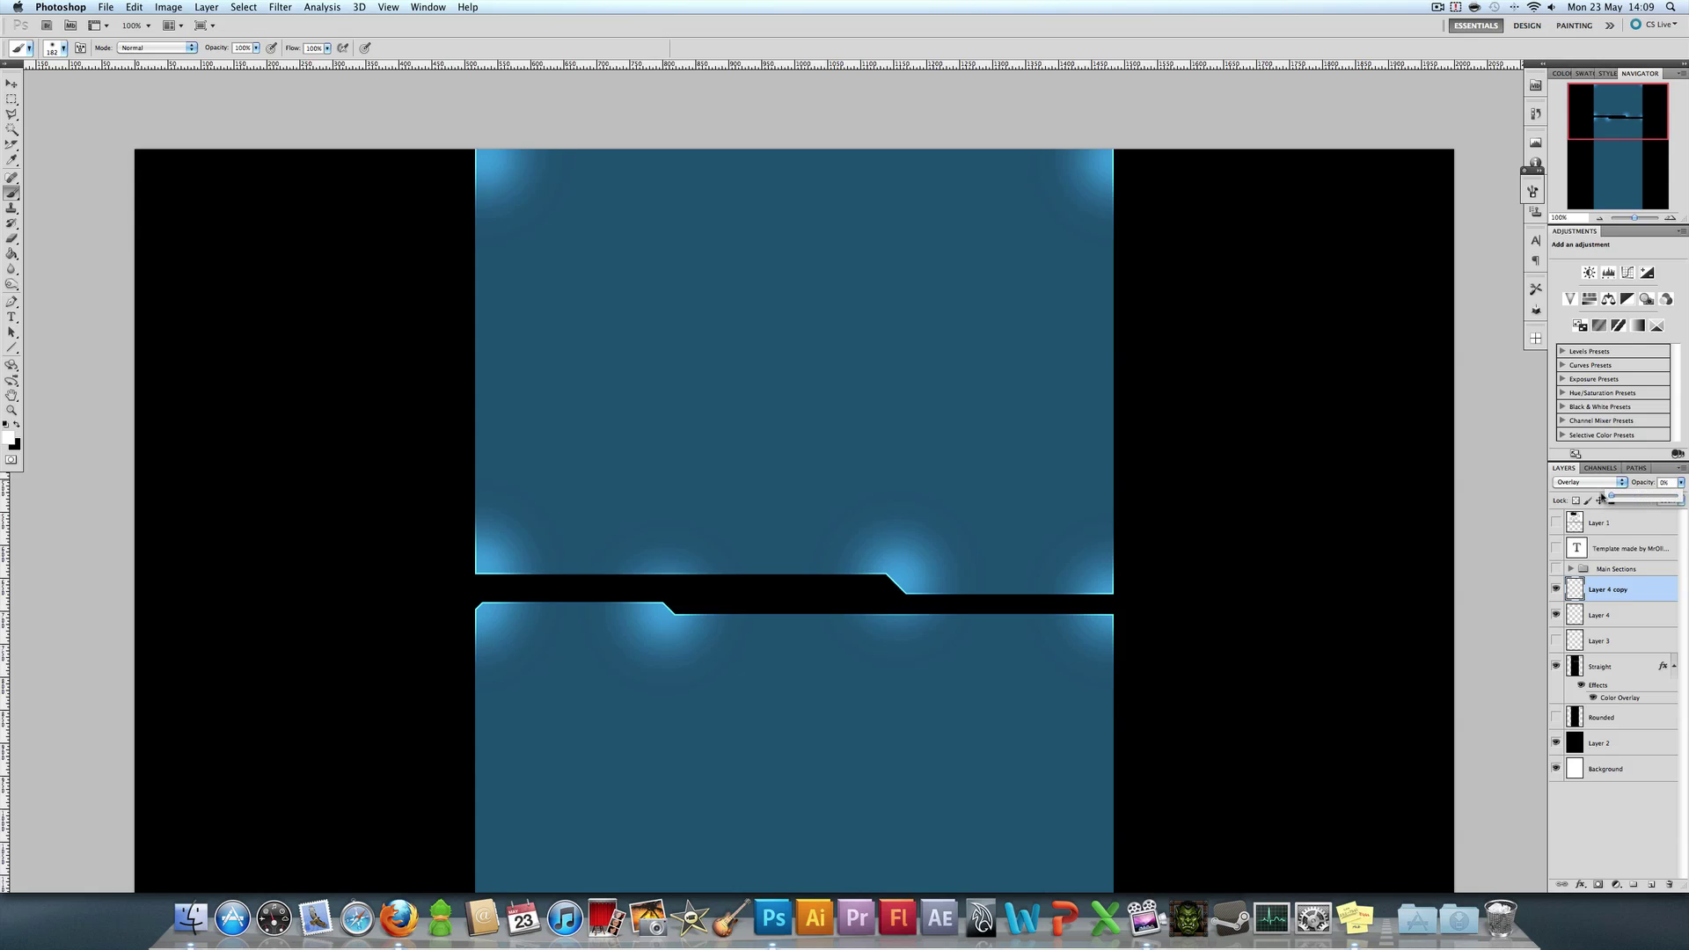
drag(1603, 497, 1643, 496)
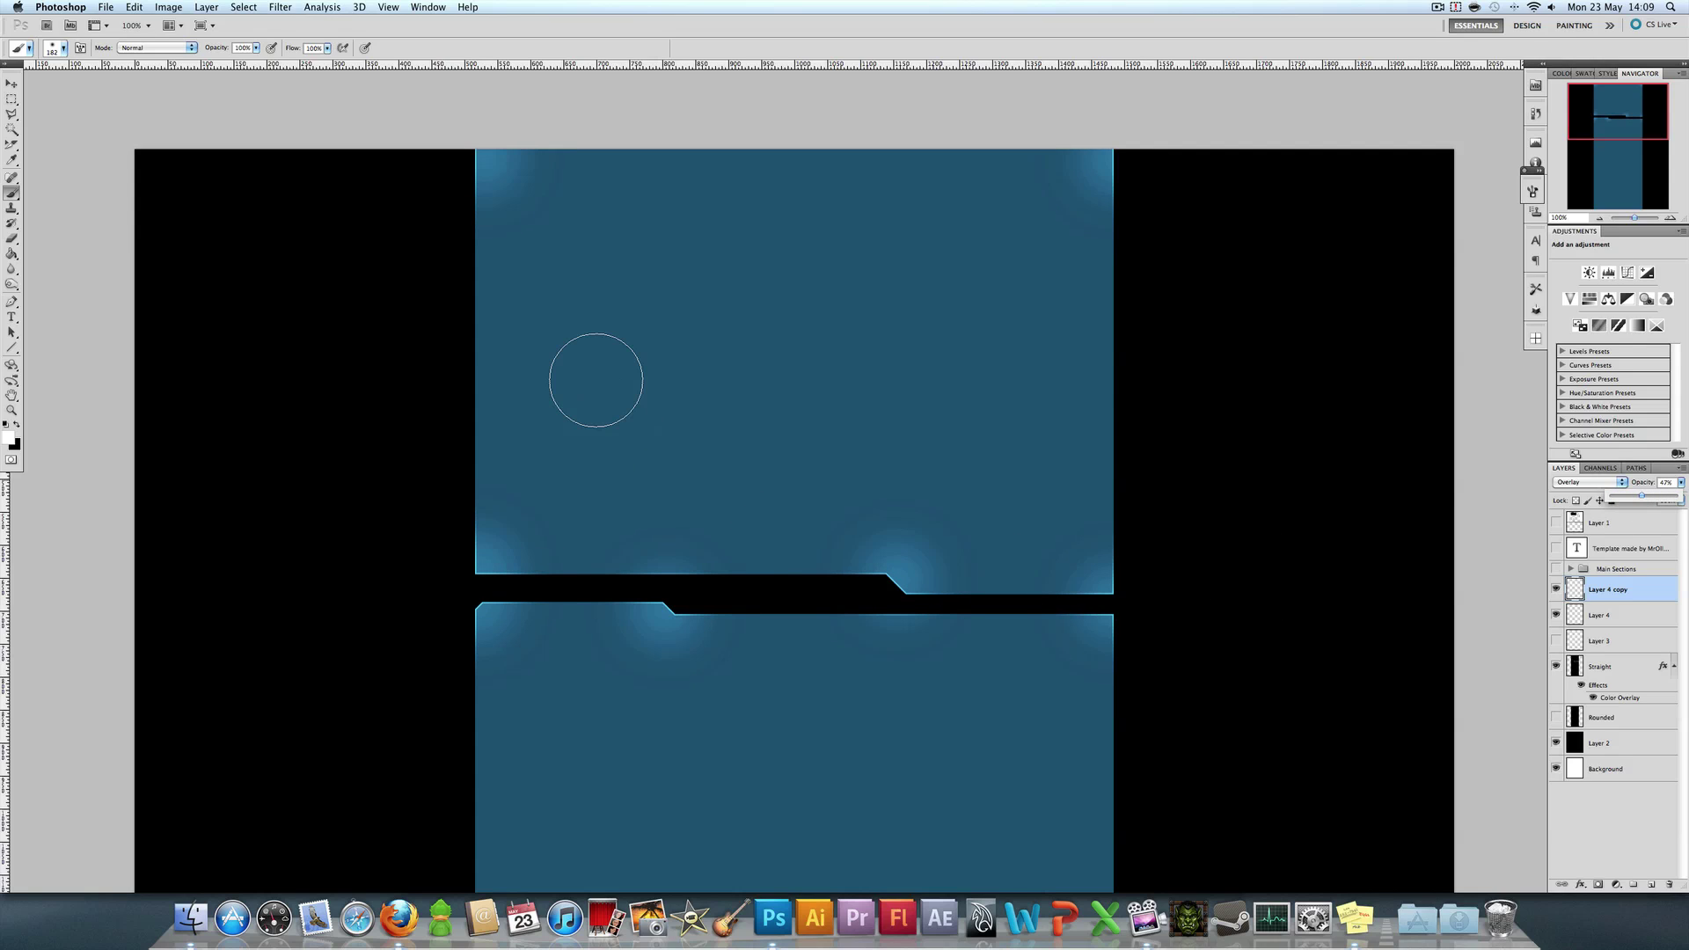
Toggle Layer 3 to compare the edge glow, then zoom in on the left panel edges.
click(1557, 641)
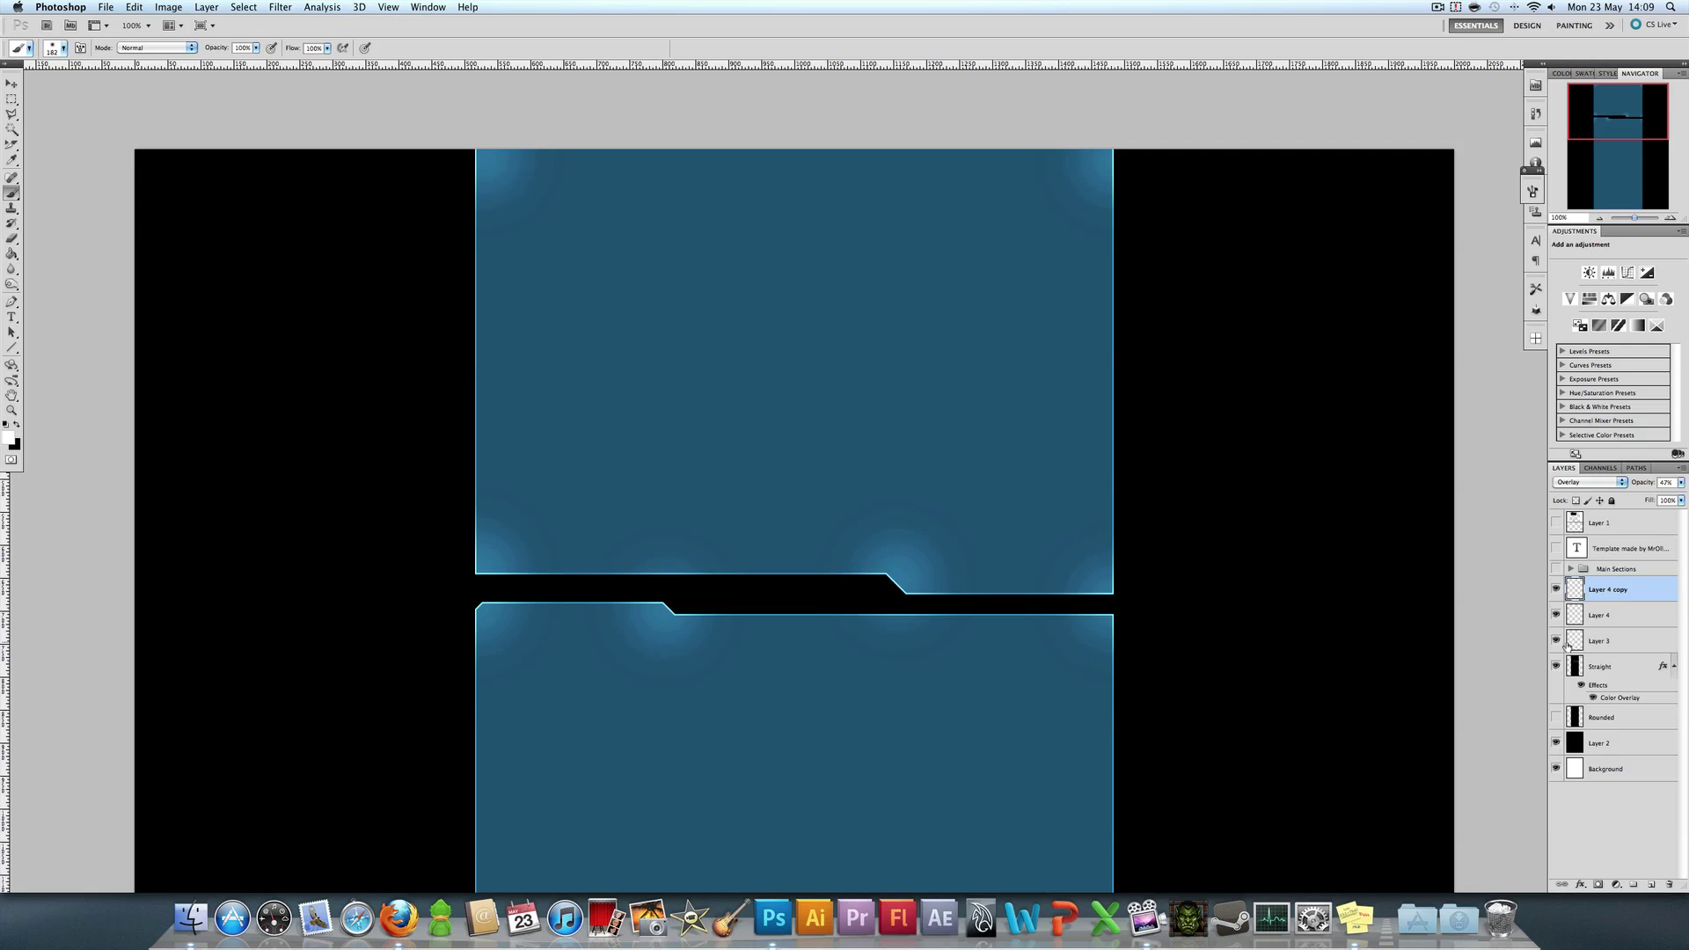
click(1557, 641)
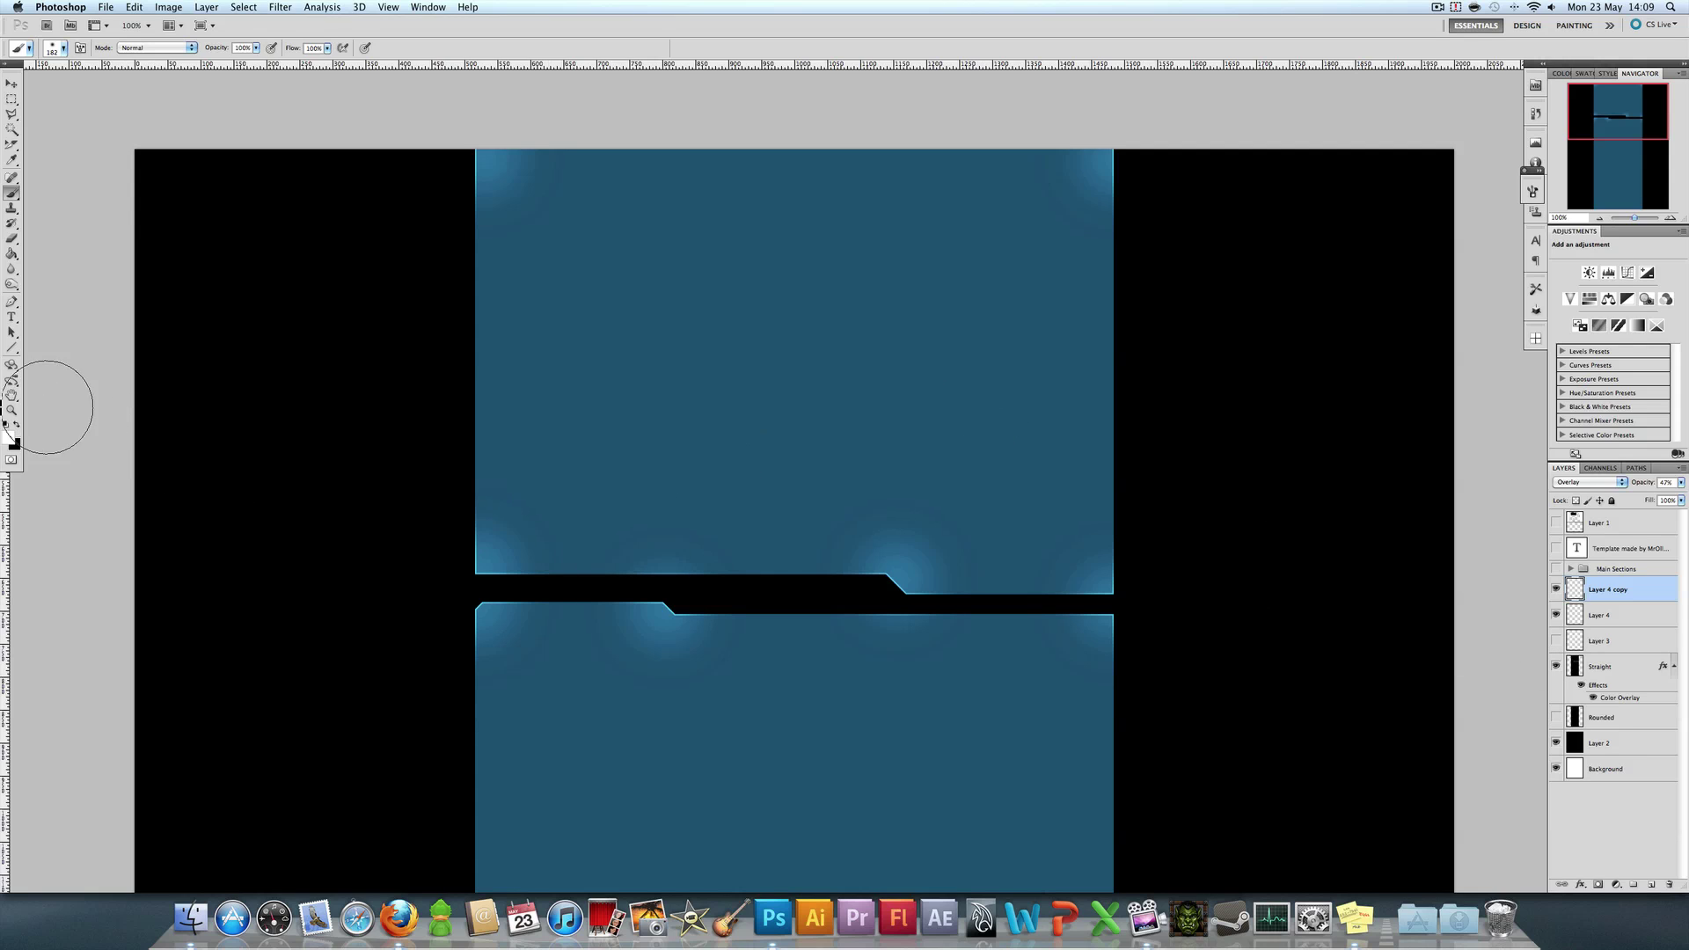
click(13, 410)
click(584, 606)
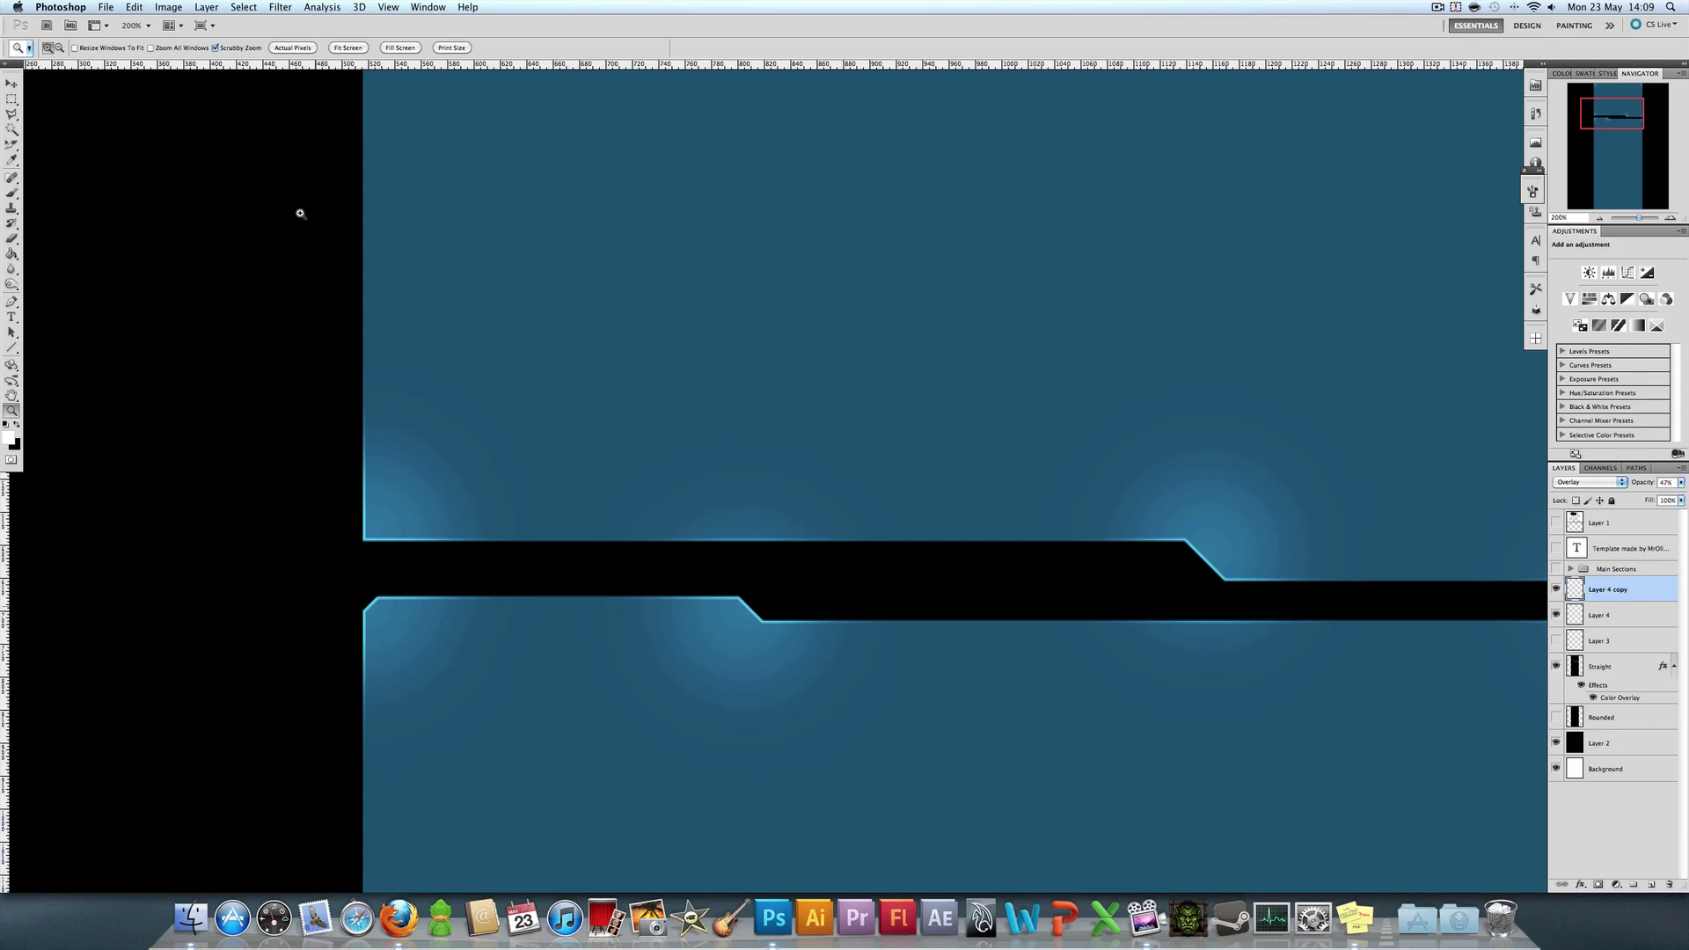
View the layout at actual pixels and pan down across the glowing panels.
click(304, 48)
scroll(1013, 365, down, 1)
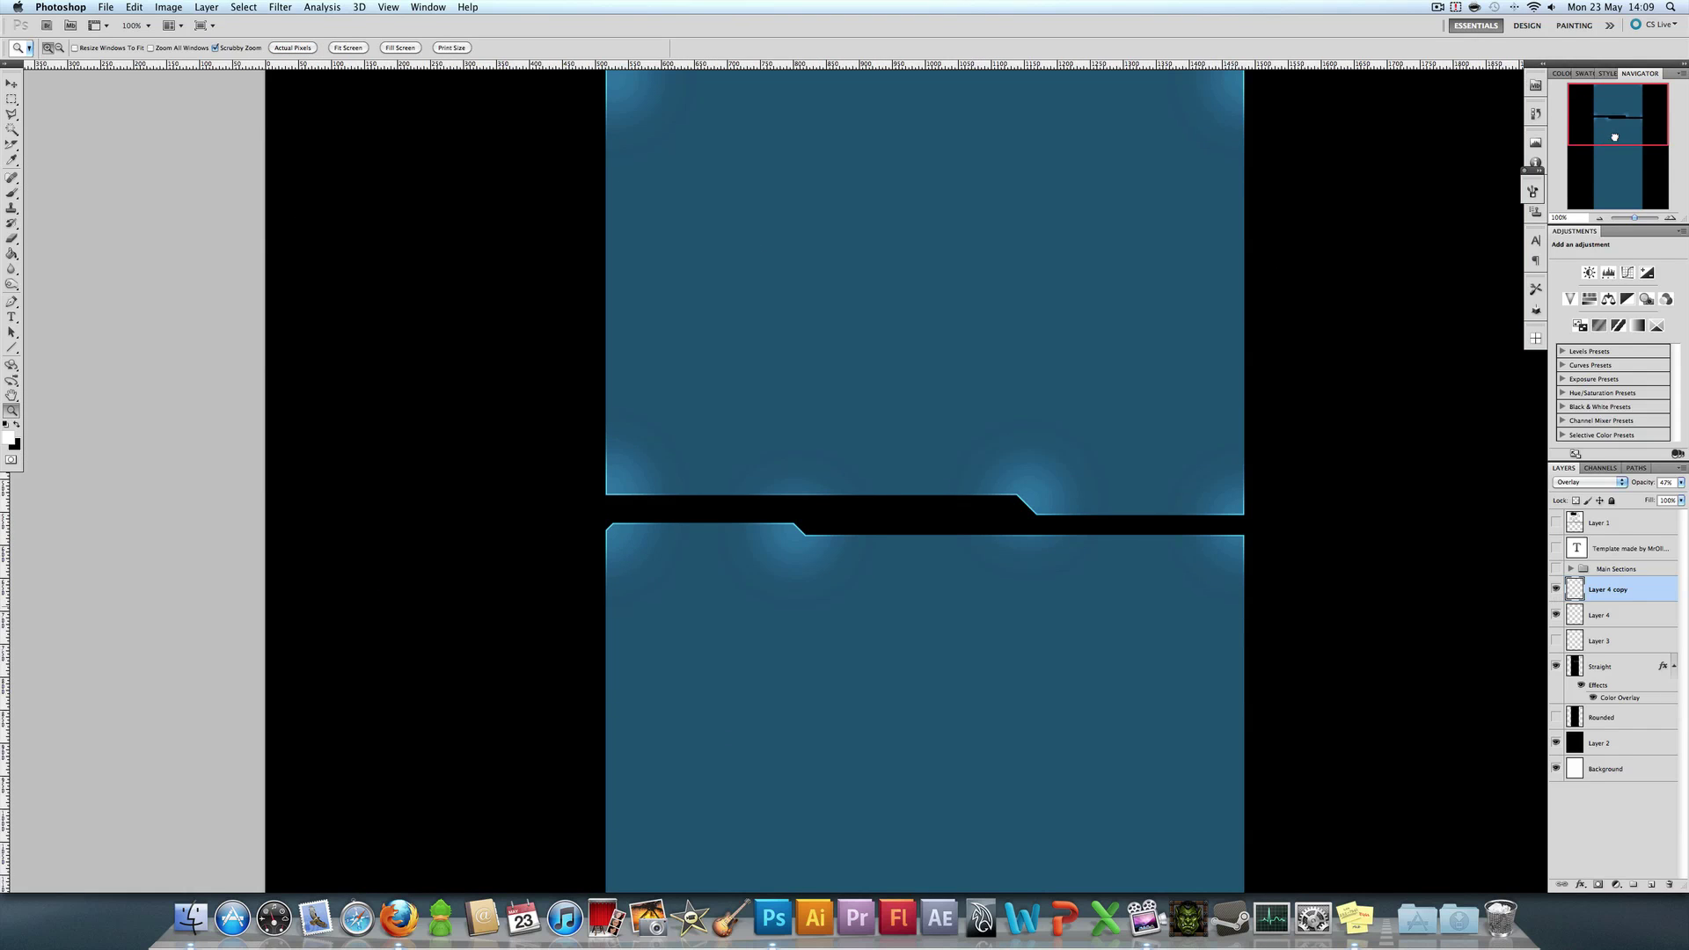
scroll(1012, 365, right, 3)
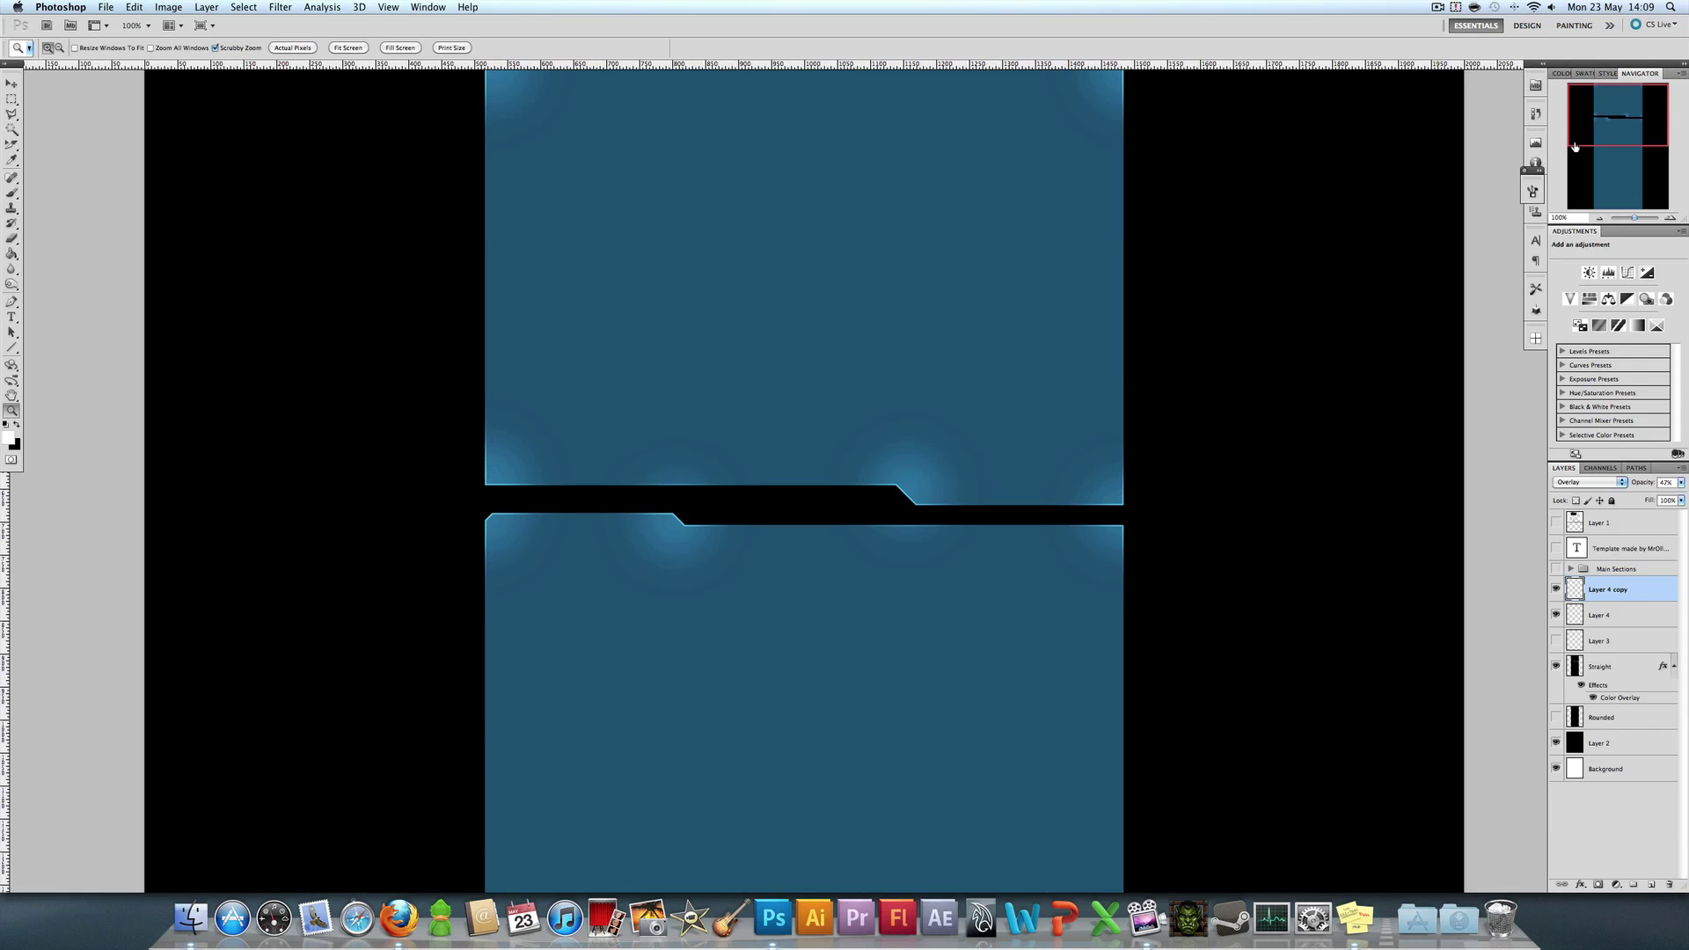
drag(1574, 147, 1611, 116)
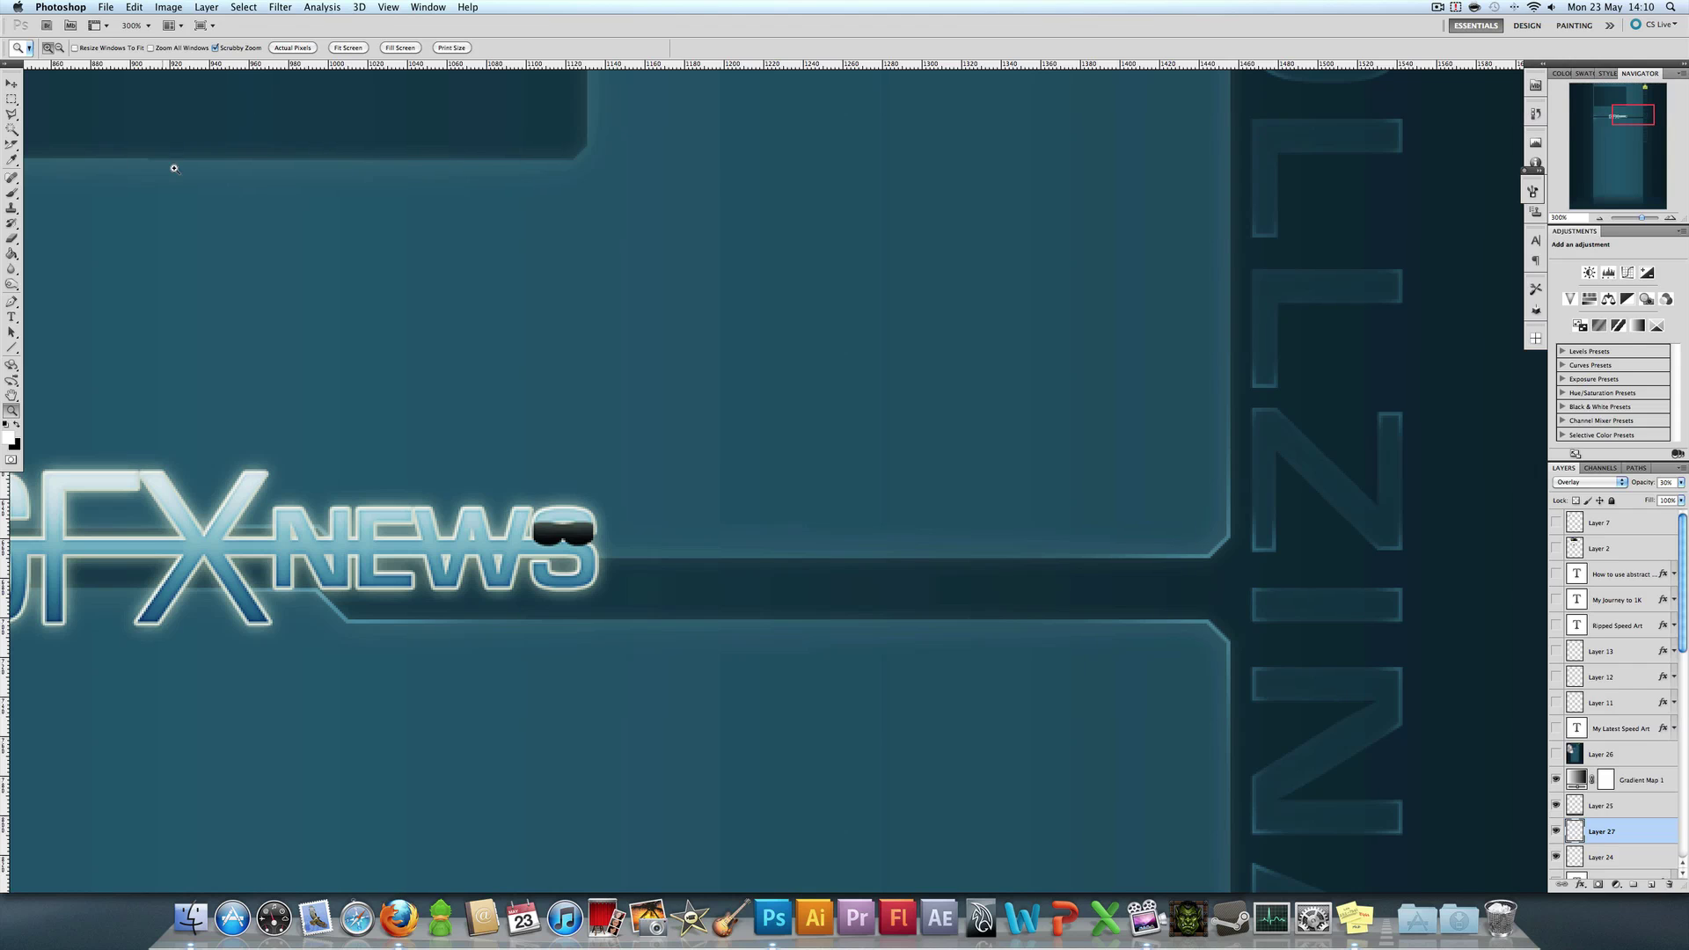
Inspect the GFX news layout and MROLLZINATOR lettering, then switch back with Ctrl+Tab.
click(295, 47)
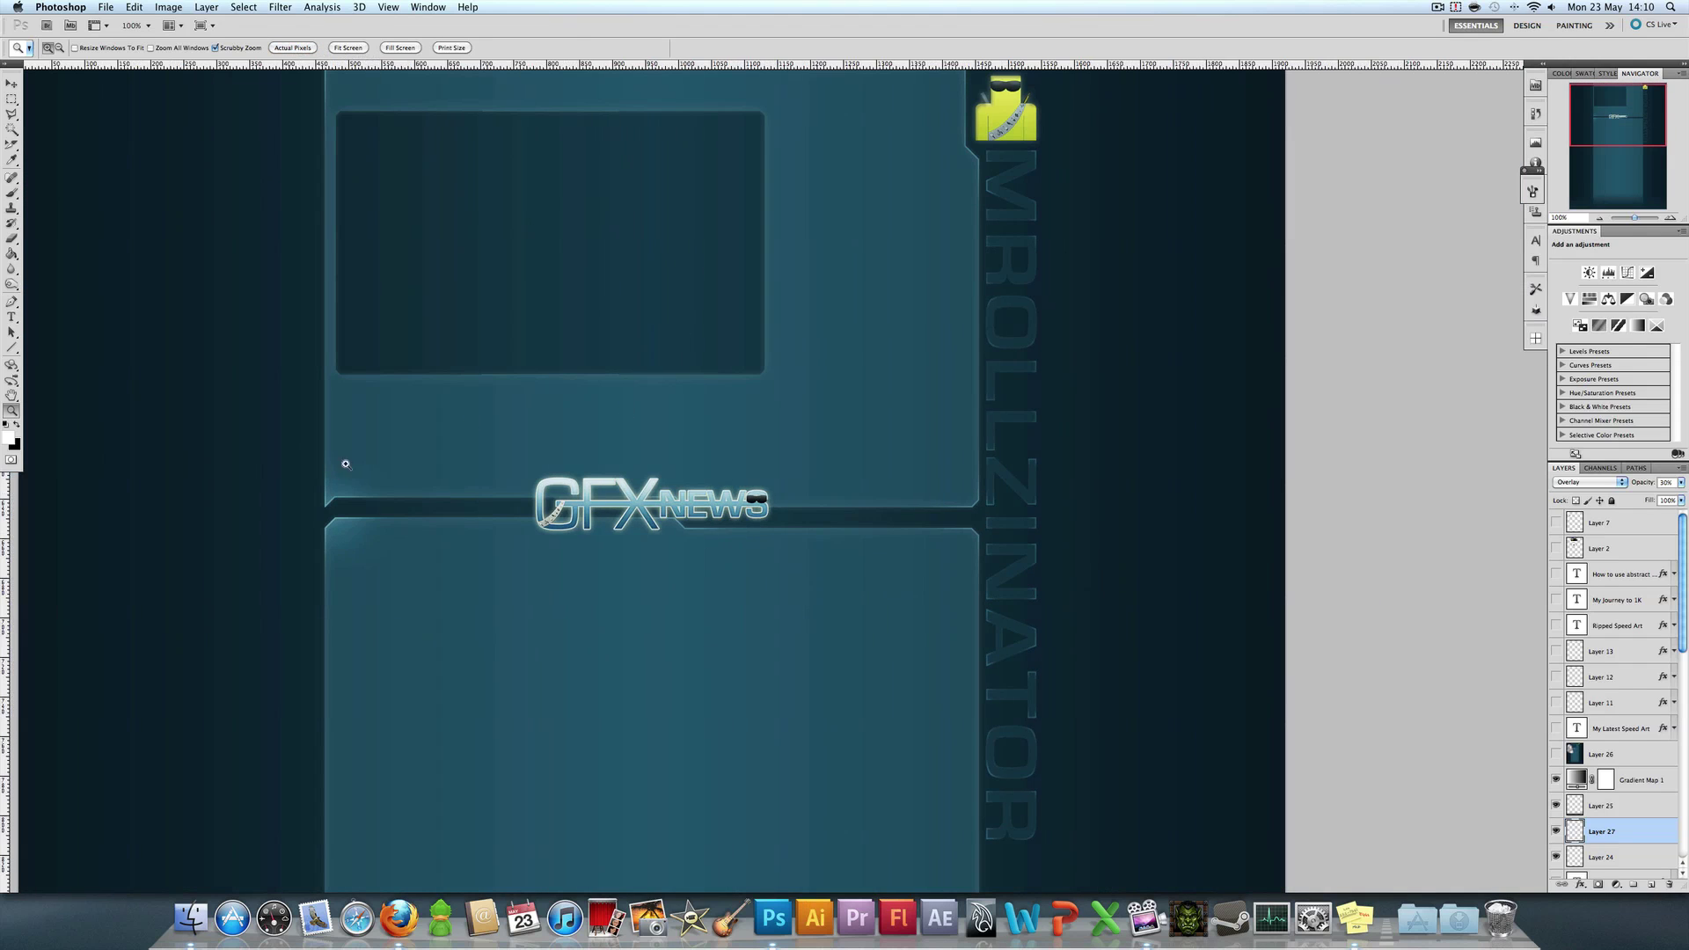
click(1067, 194)
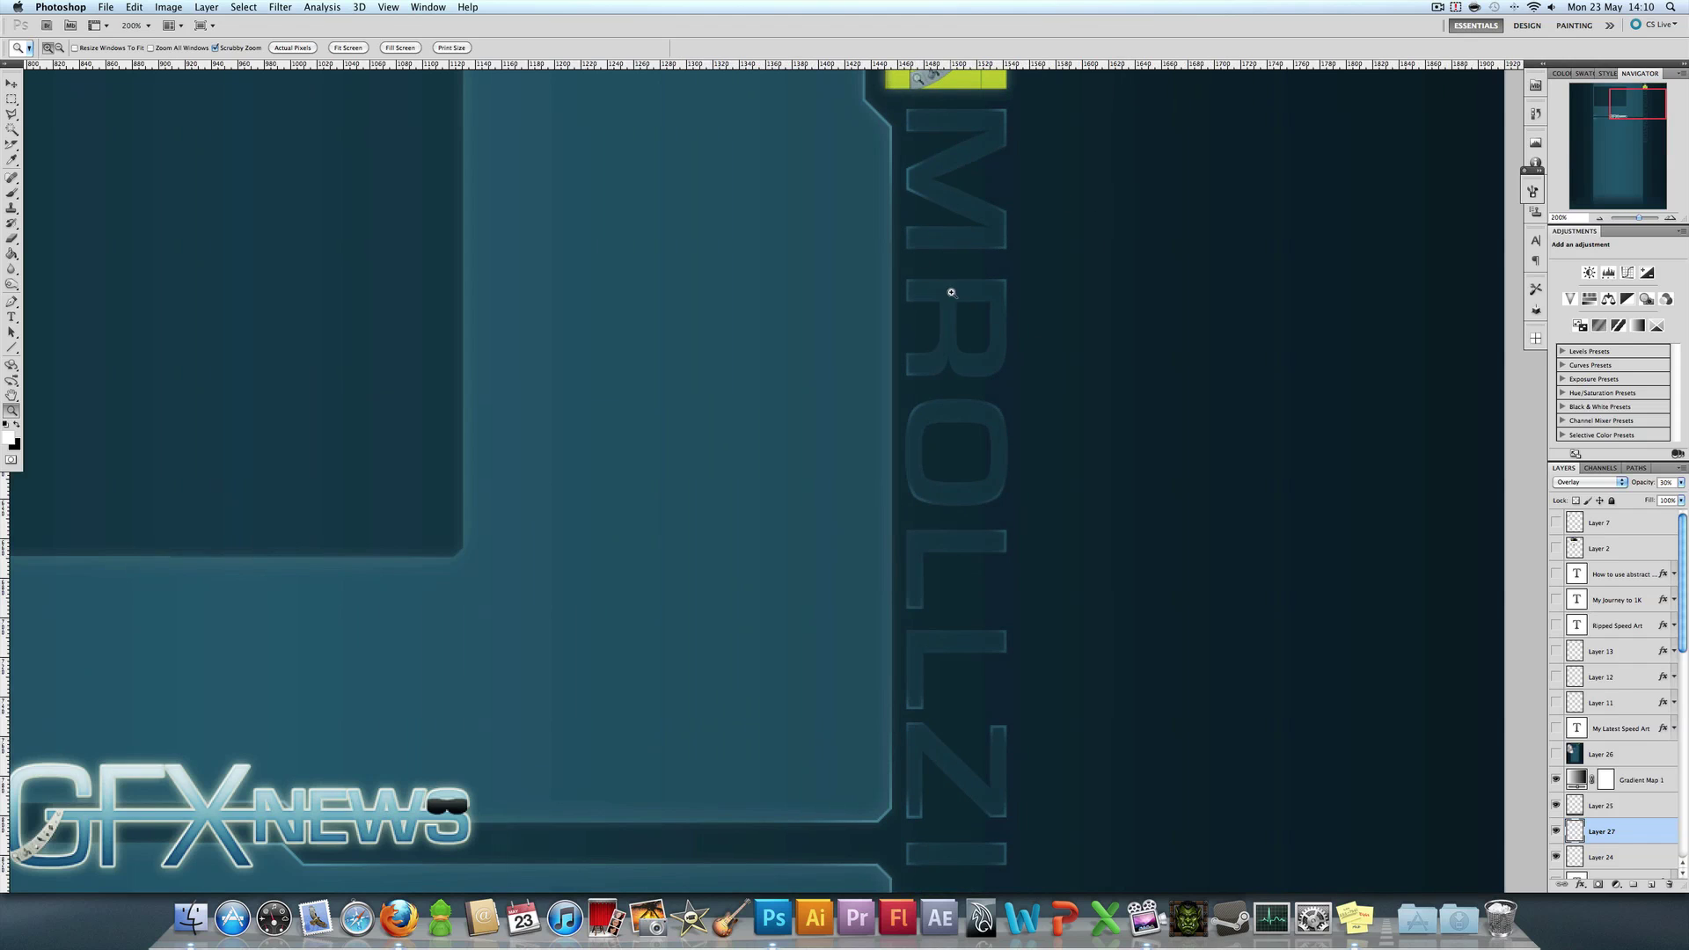
click(293, 48)
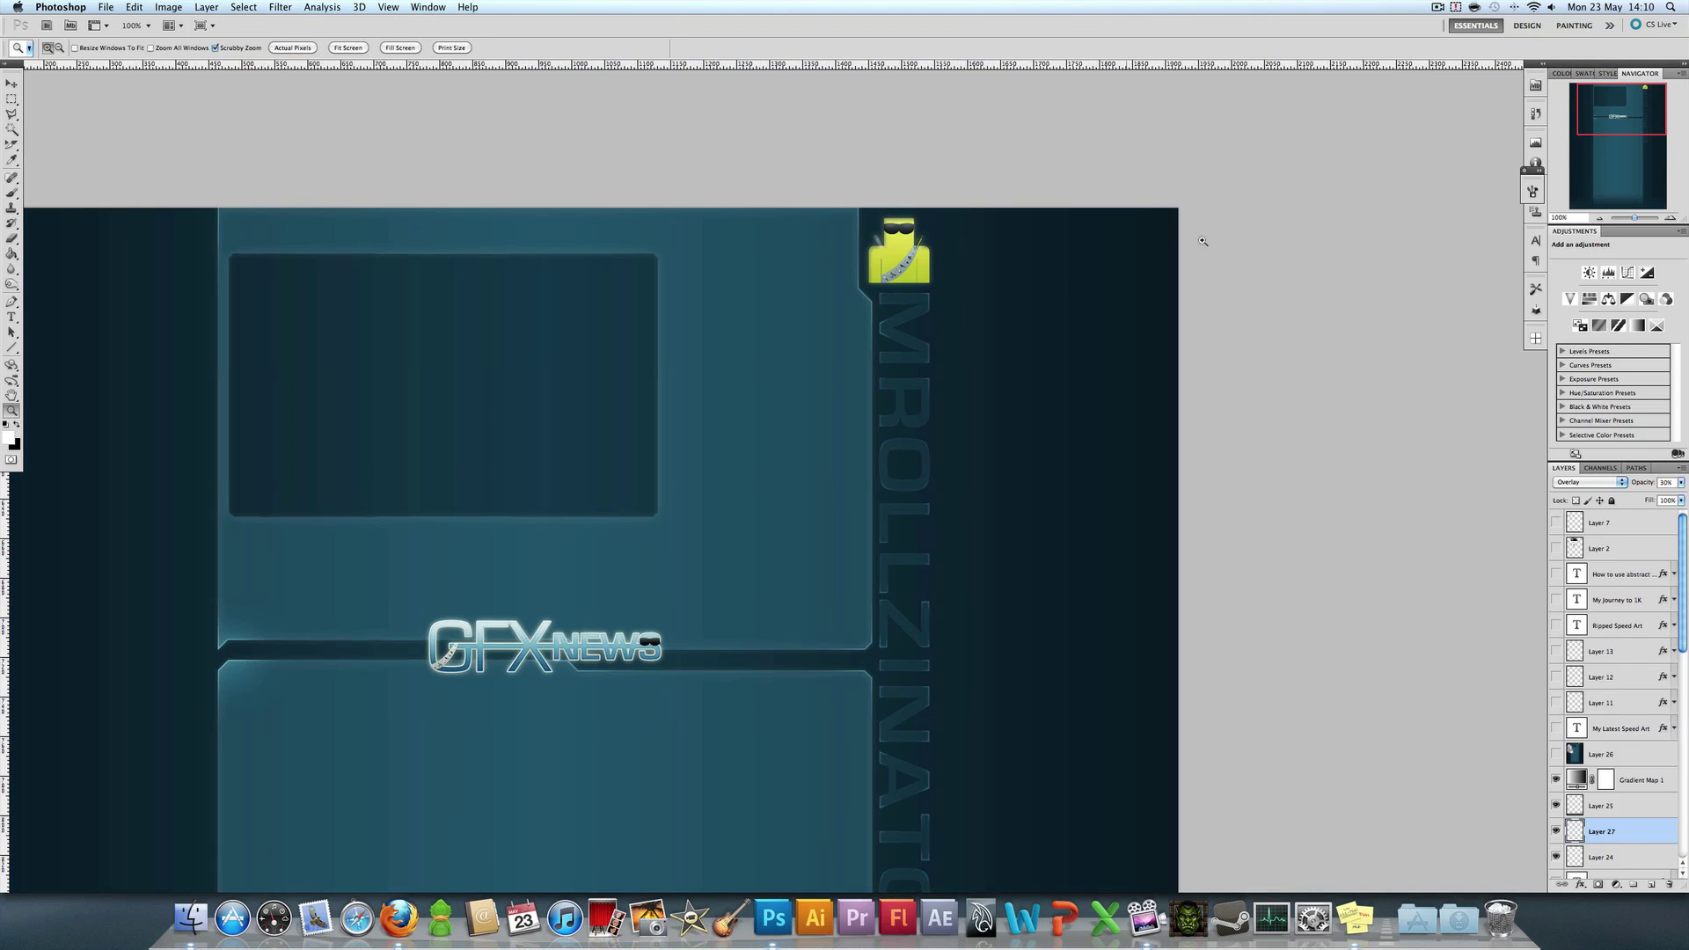
drag(1598, 132, 1480, 159)
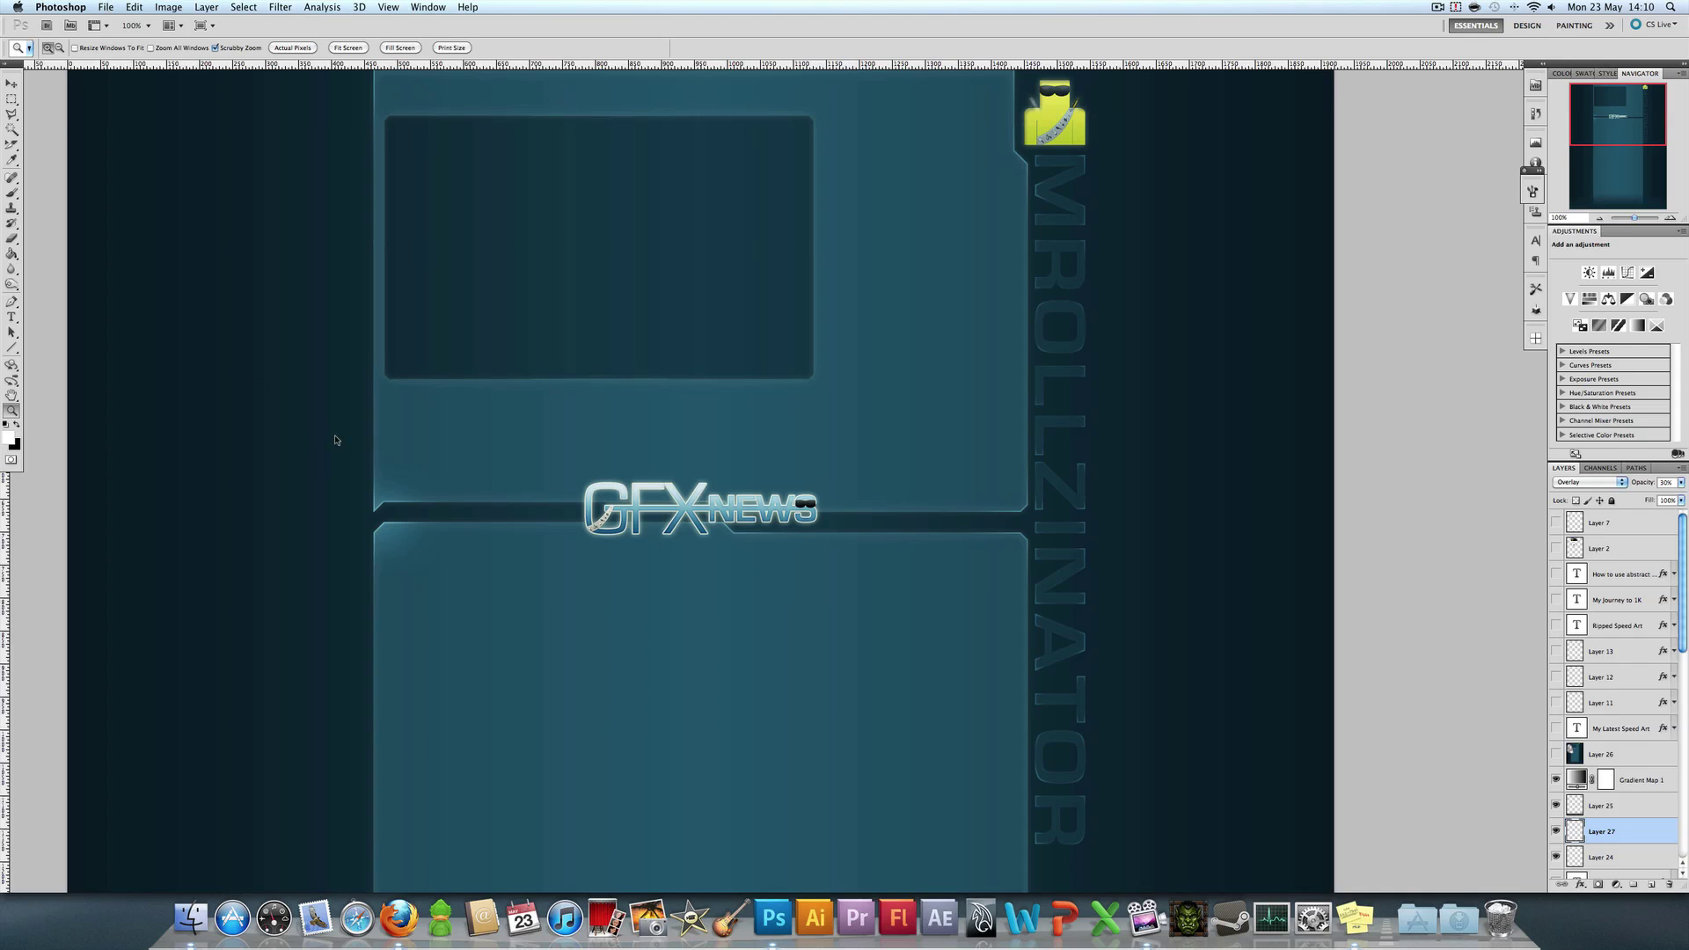
key(ctrl+Tab)
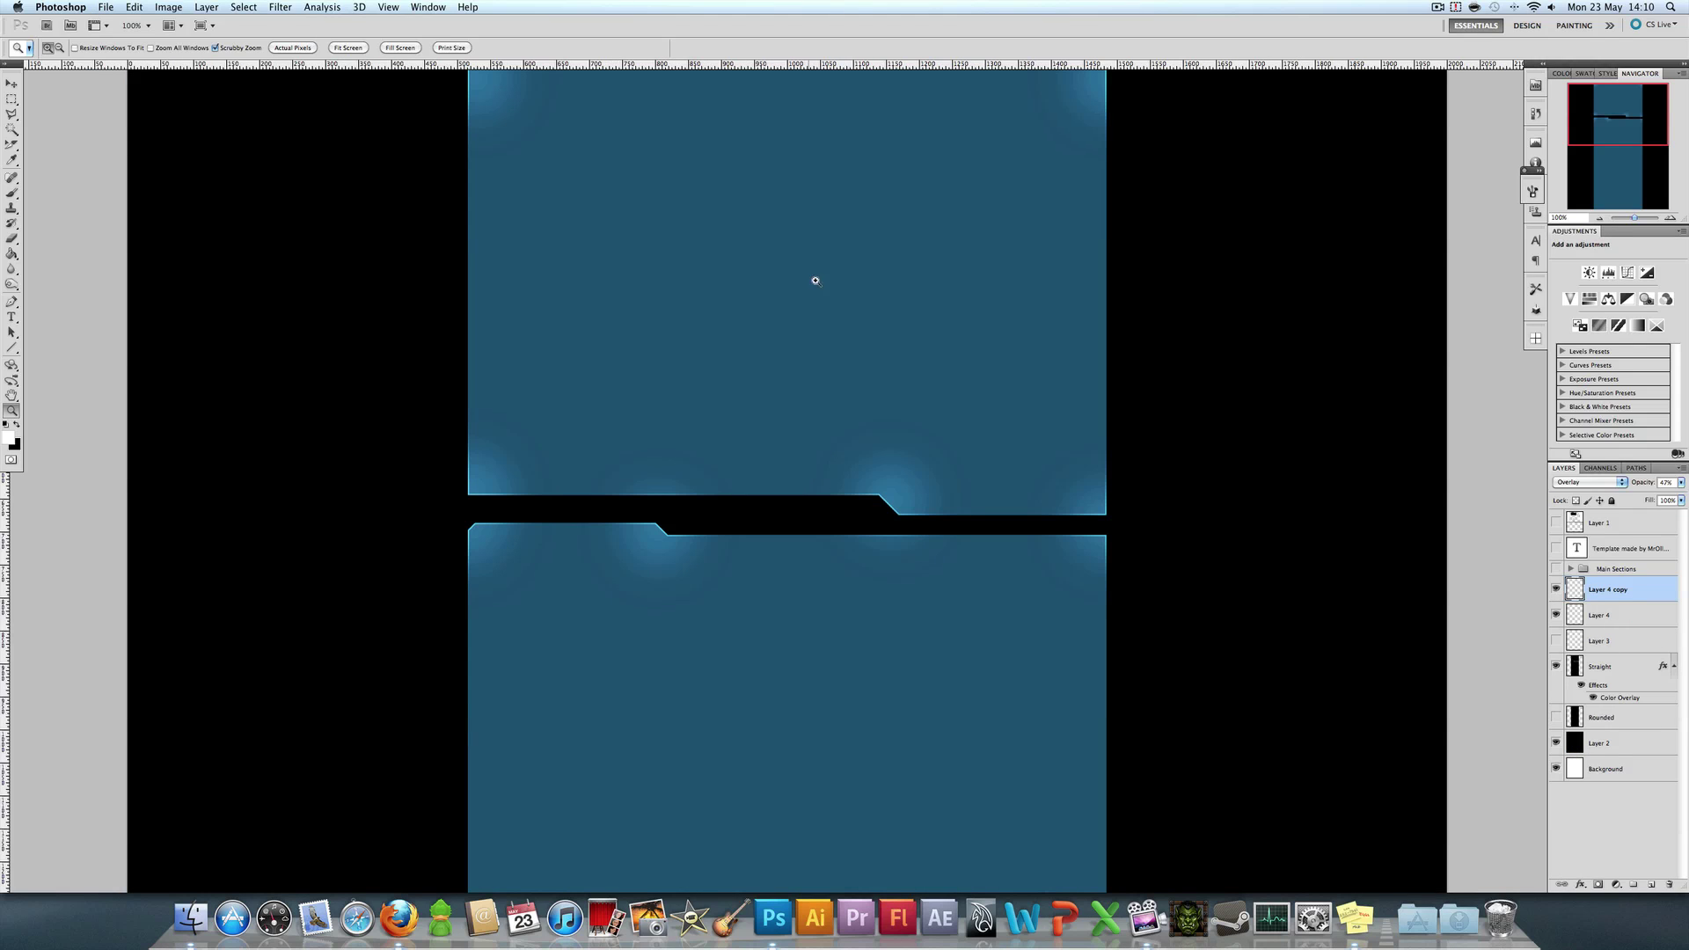